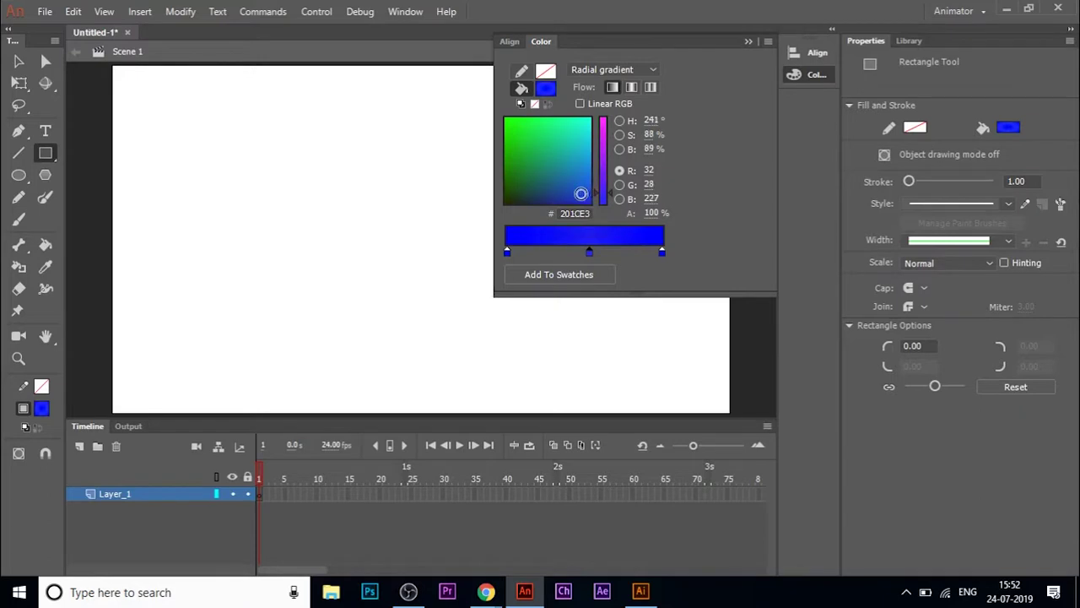
# Step: Draw an upright blue rectangle about 142 px wide and pull its top edge up into a point
pyautogui.click(750, 43)
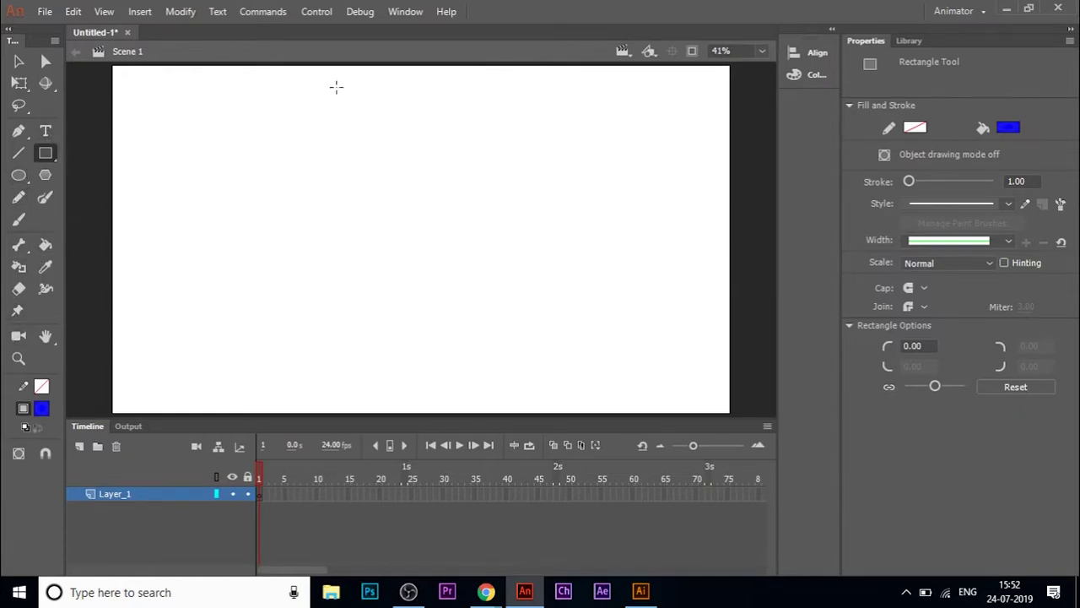
pyautogui.moveTo(331, 104); pyautogui.dragTo(378, 273)
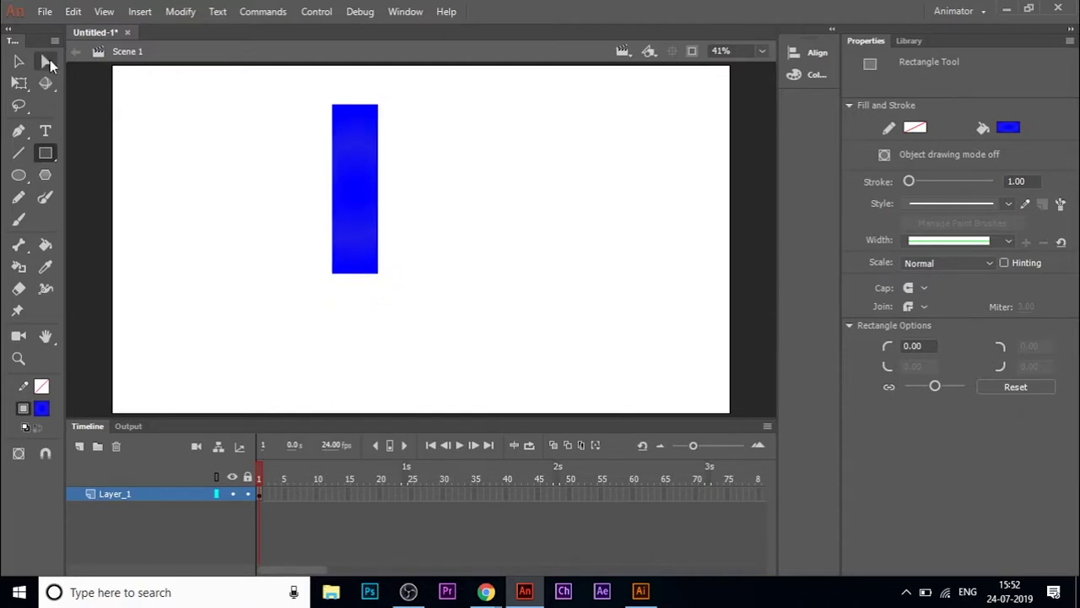
pyautogui.click(19, 61)
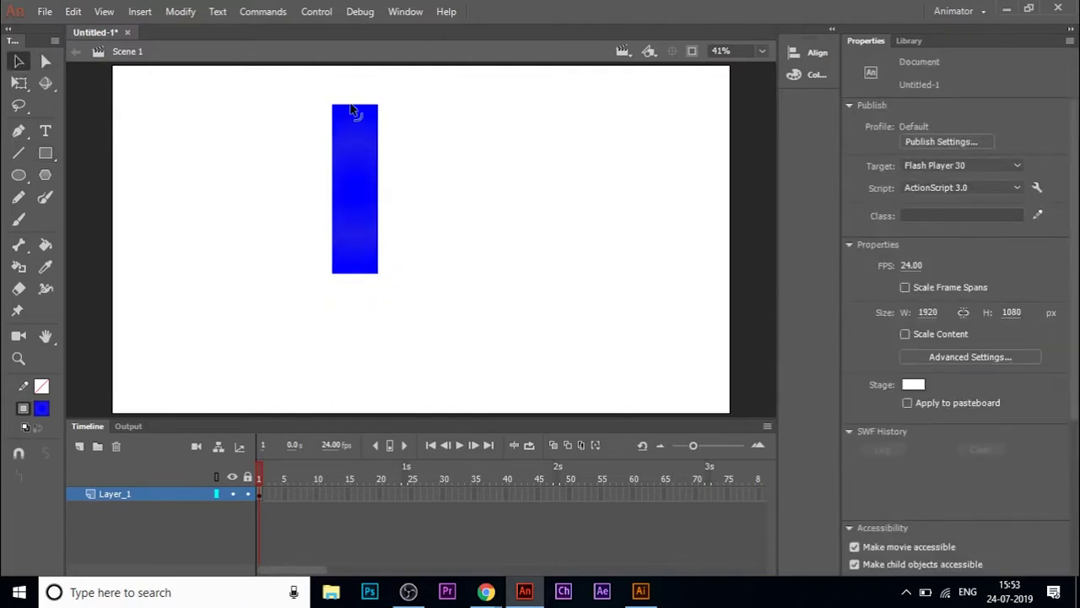
pyautogui.moveTo(354, 105); pyautogui.dragTo(355, 75)
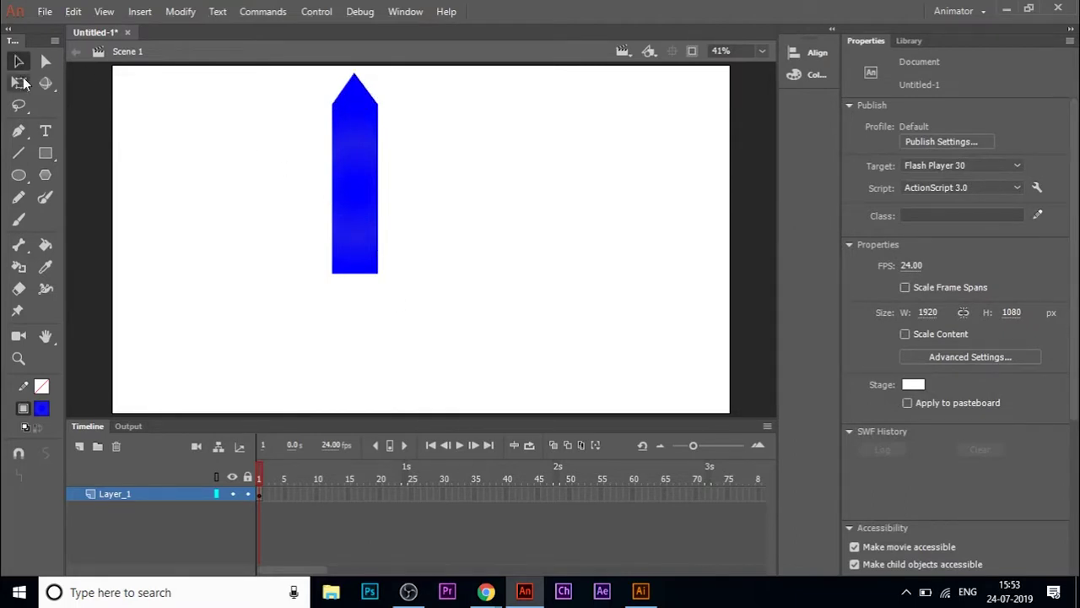
# Step: Move the whole pointed blue shape to about X 782, Y 216 near the middle of the stage
pyautogui.click(19, 83)
pyautogui.moveTo(266, 84); pyautogui.dragTo(569, 360)
pyautogui.click(455, 85)
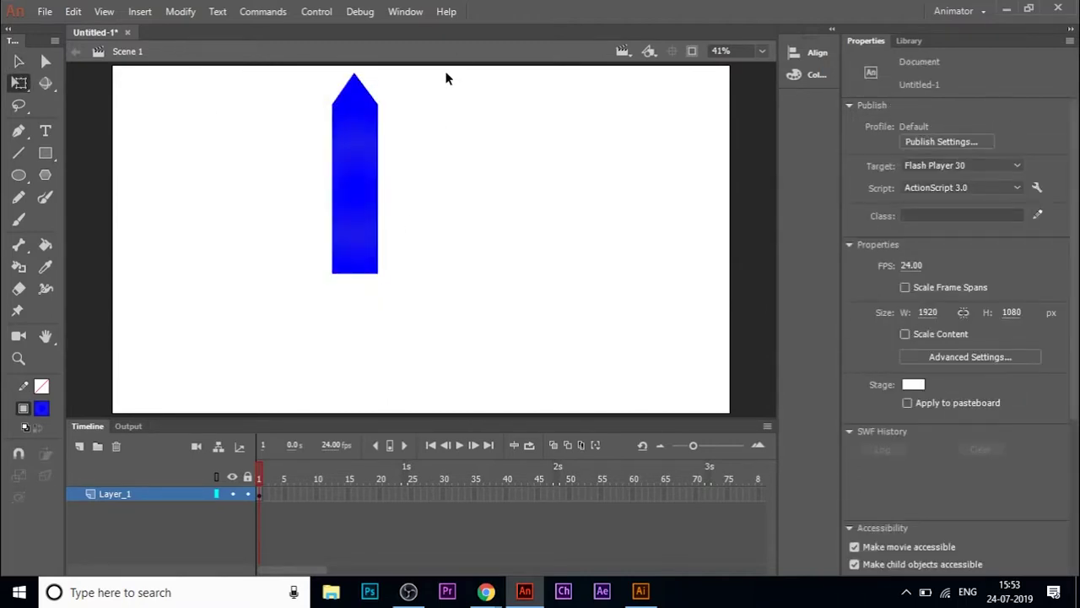
pyautogui.moveTo(447, 79); pyautogui.dragTo(160, 287)
pyautogui.moveTo(376, 225); pyautogui.dragTo(408, 285)
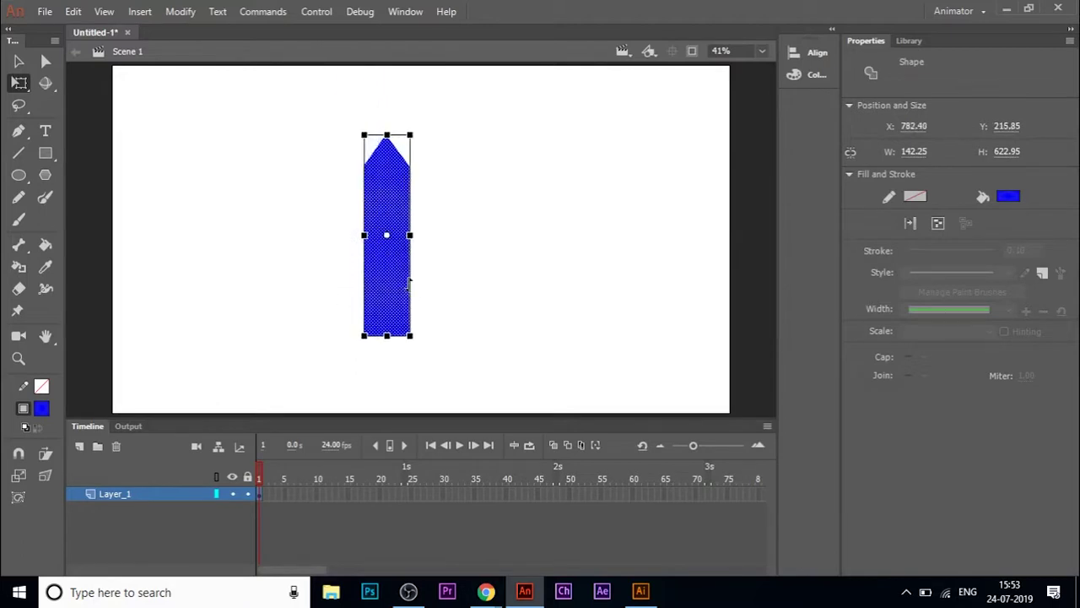
pyautogui.click(557, 212)
# Step: Draw four horizontal black lines across the blue body, two across its upper part and two across its lower part
pyautogui.press('n')
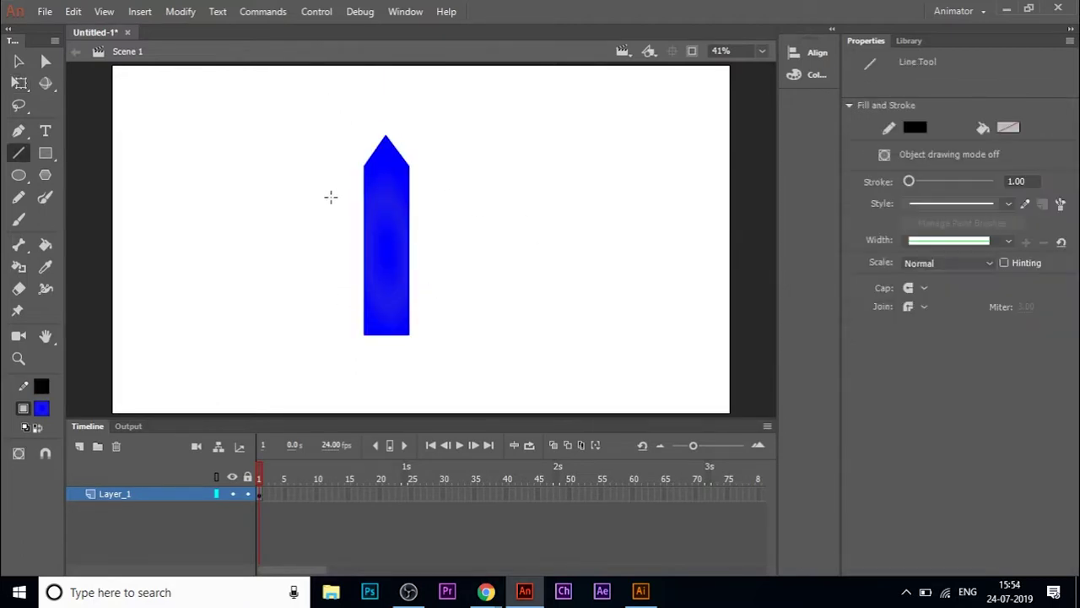
pyautogui.moveTo(330, 196); pyautogui.dragTo(433, 197)
pyautogui.moveTo(330, 226); pyautogui.dragTo(435, 227)
pyautogui.moveTo(330, 273); pyautogui.dragTo(434, 273)
pyautogui.moveTo(335, 304); pyautogui.dragTo(434, 305)
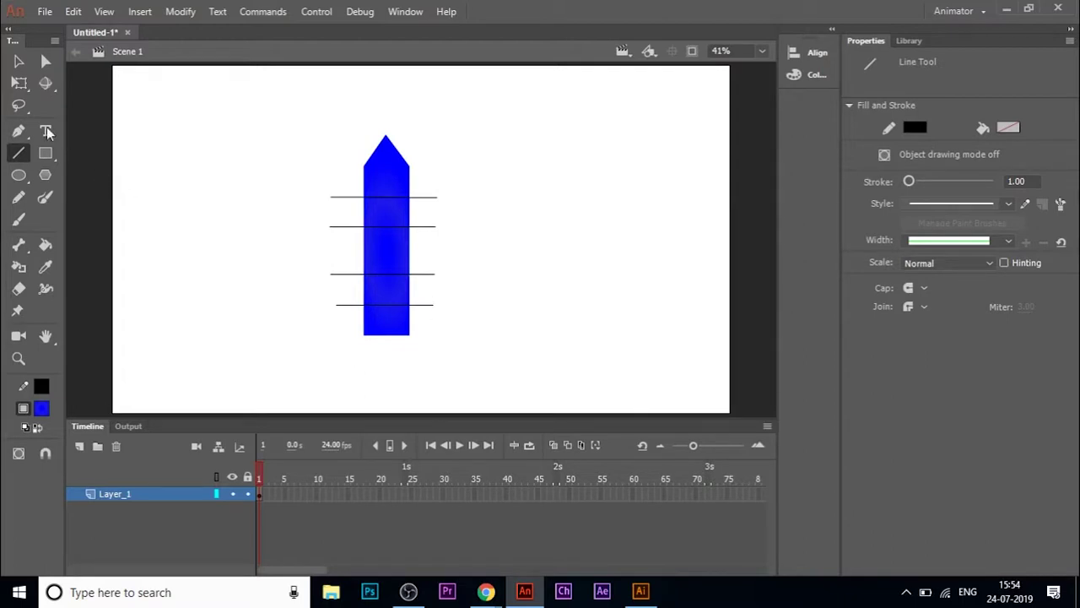
# Step: Bend the sections of the four lines that cross the blue body into upward arcs
pyautogui.click(19, 61)
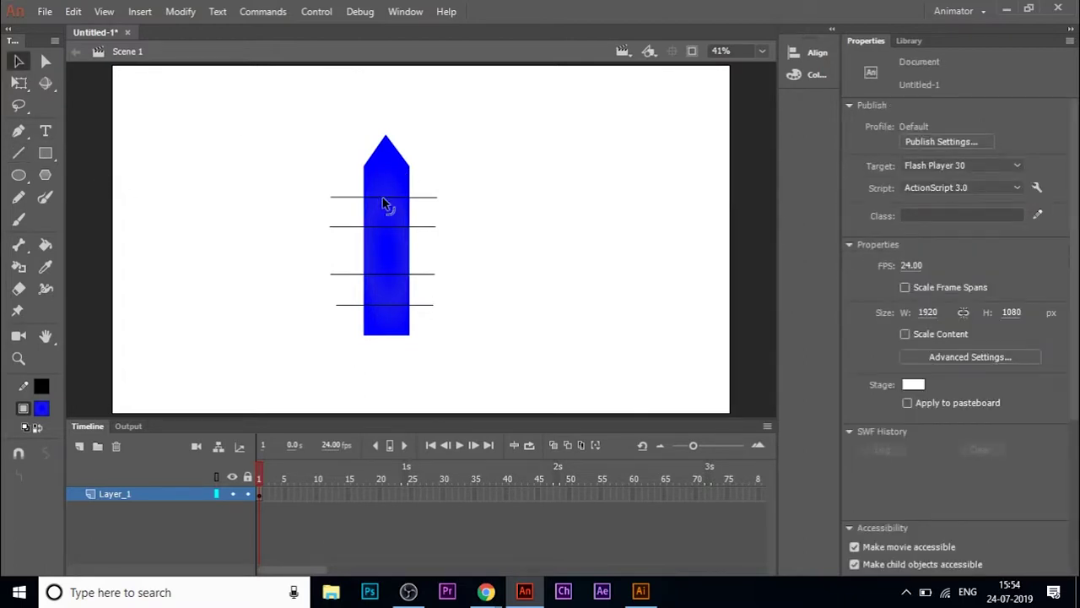
pyautogui.moveTo(383, 197); pyautogui.dragTo(390, 221)
pyautogui.moveTo(390, 275); pyautogui.dragTo(387, 268)
pyautogui.moveTo(386, 309); pyautogui.dragTo(389, 300)
# Step: Delete the line ends that stick out on both sides of the blue body
pyautogui.click(349, 273)
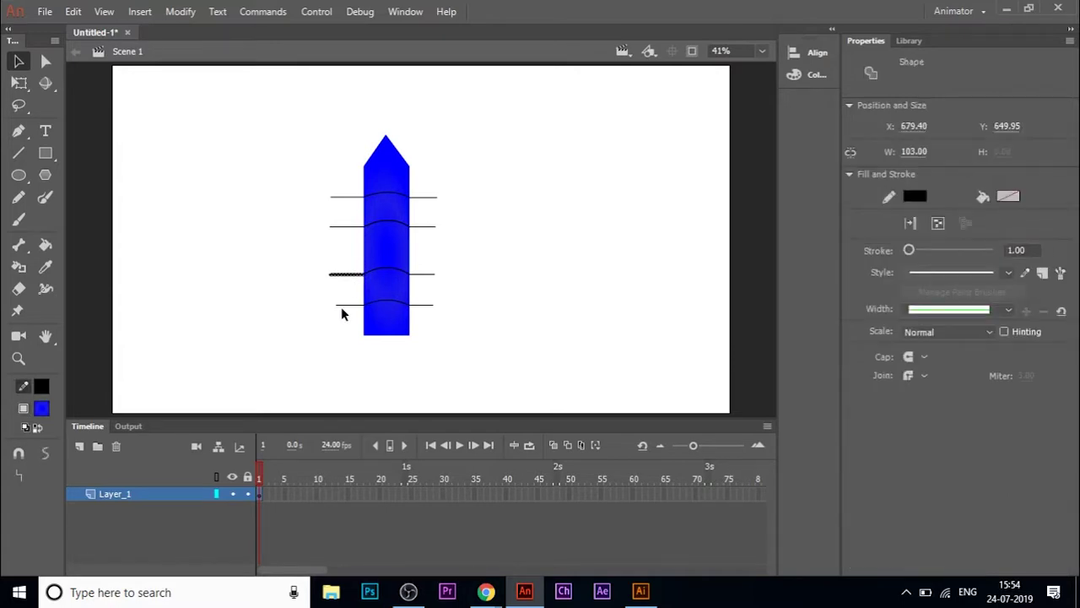
pyautogui.keyDown('shift'); pyautogui.click(341, 305); pyautogui.keyUp('shift')
pyautogui.keyDown('shift'); pyautogui.click(339, 226); pyautogui.keyUp('shift')
pyautogui.keyDown('shift'); pyautogui.click(360, 197); pyautogui.keyUp('shift')
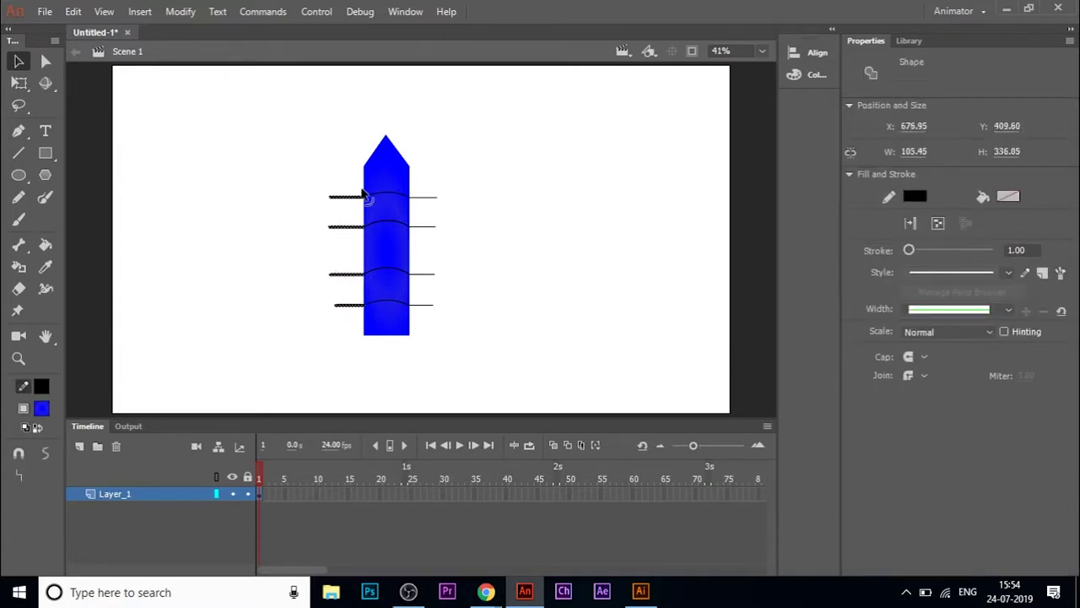
pyautogui.keyDown('shift'); pyautogui.click(424, 199); pyautogui.keyUp('shift')
pyautogui.keyDown('shift'); pyautogui.click(419, 227); pyautogui.keyUp('shift')
pyautogui.keyDown('shift'); pyautogui.click(420, 275); pyautogui.keyUp('shift')
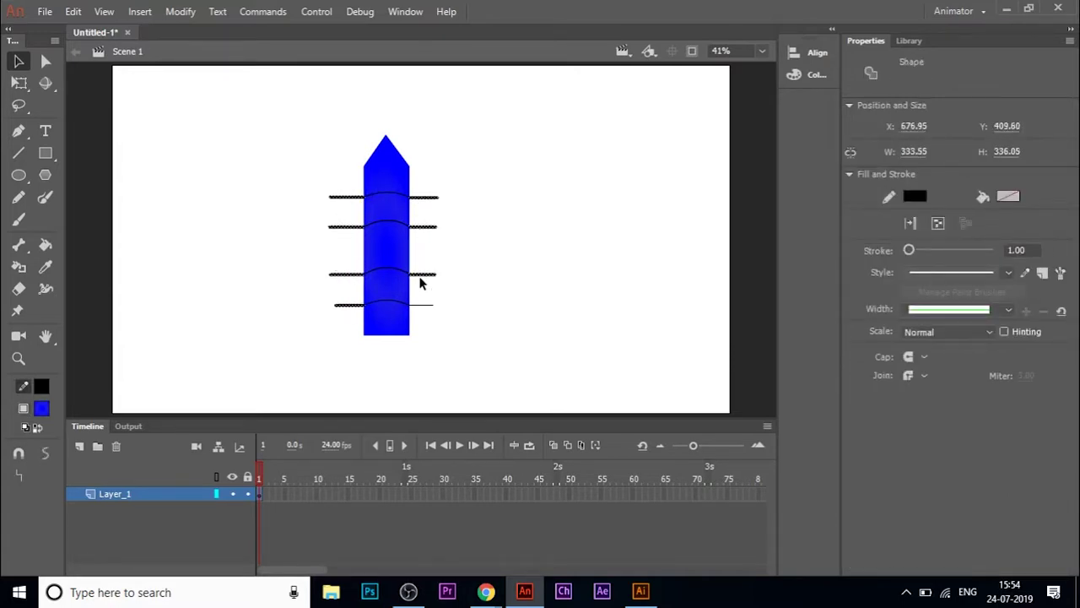
pyautogui.press('Delete')
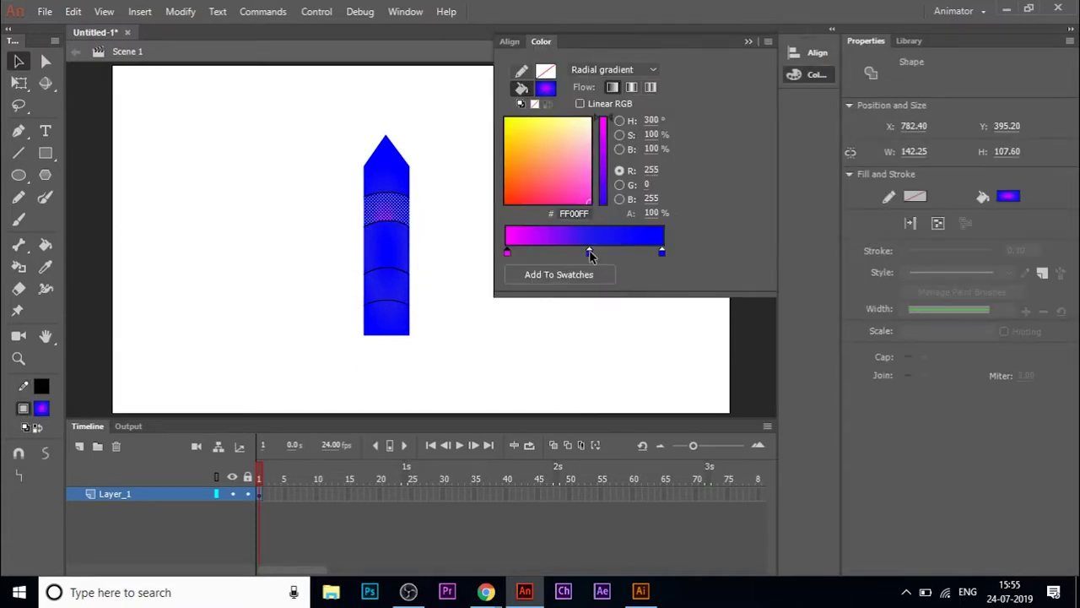
# Step: Set the upper band's radial gradient to a yellow FFFF00 middle stop and a red FF0000 end stop
pyautogui.doubleClick(662, 252)
pyautogui.click(718, 367)
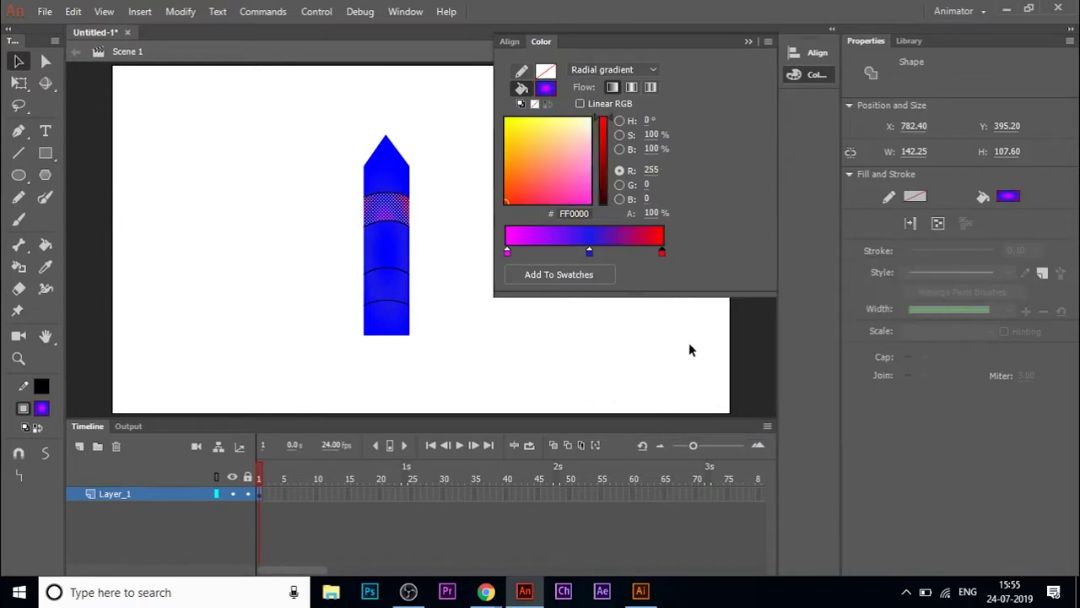
pyautogui.doubleClick(590, 251)
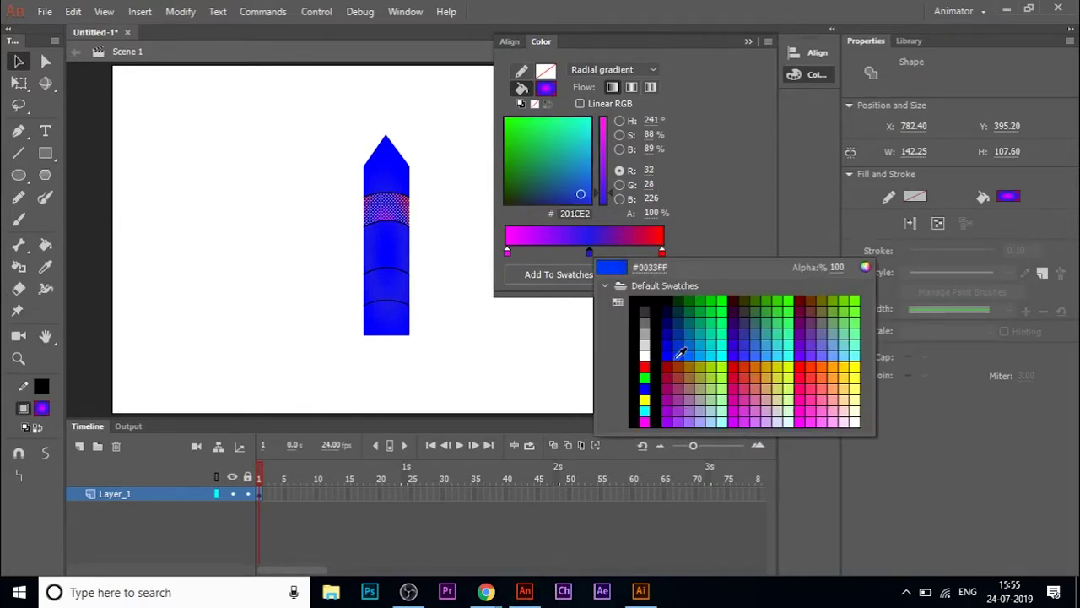
pyautogui.click(647, 398)
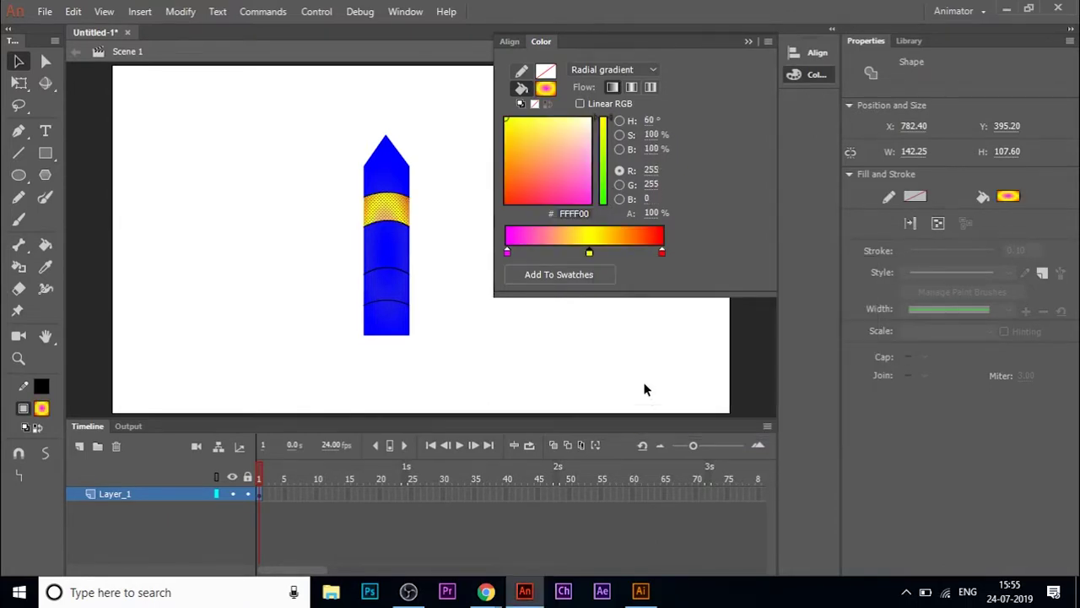
pyautogui.click(748, 40)
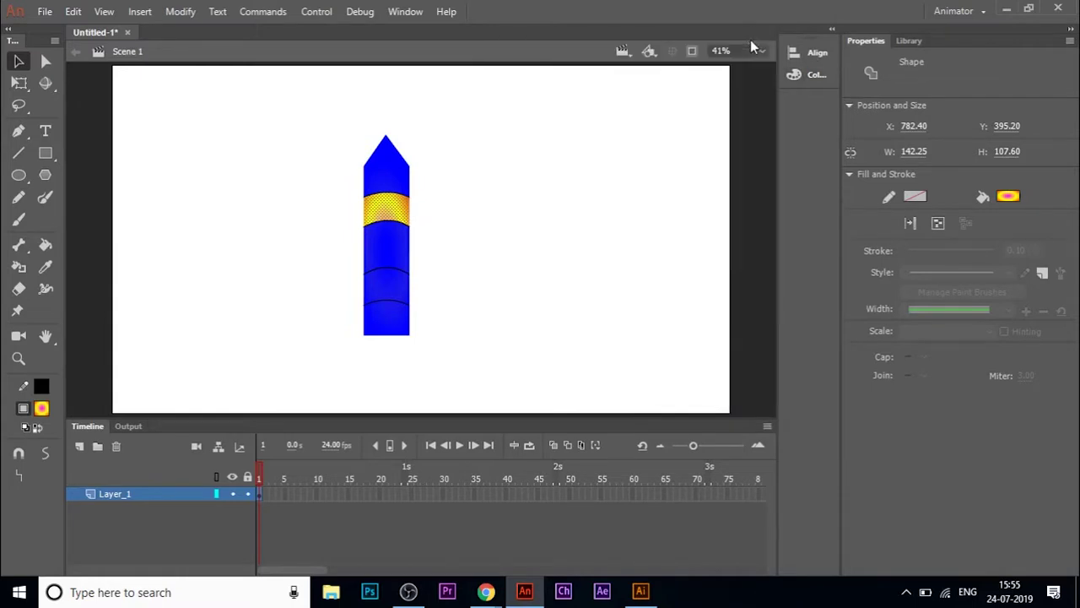
# Step: Delete the four curved black lines on the rocket body
pyautogui.click(392, 272)
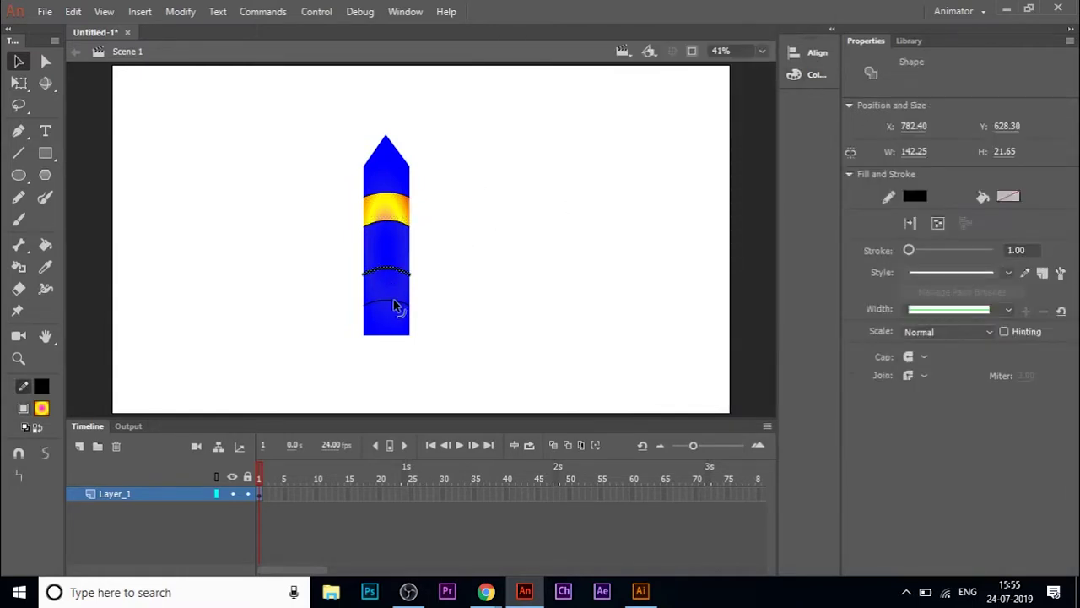
pyautogui.keyDown('shift'); pyautogui.click(393, 304); pyautogui.keyUp('shift')
pyautogui.keyDown('shift'); pyautogui.click(390, 223); pyautogui.keyUp('shift')
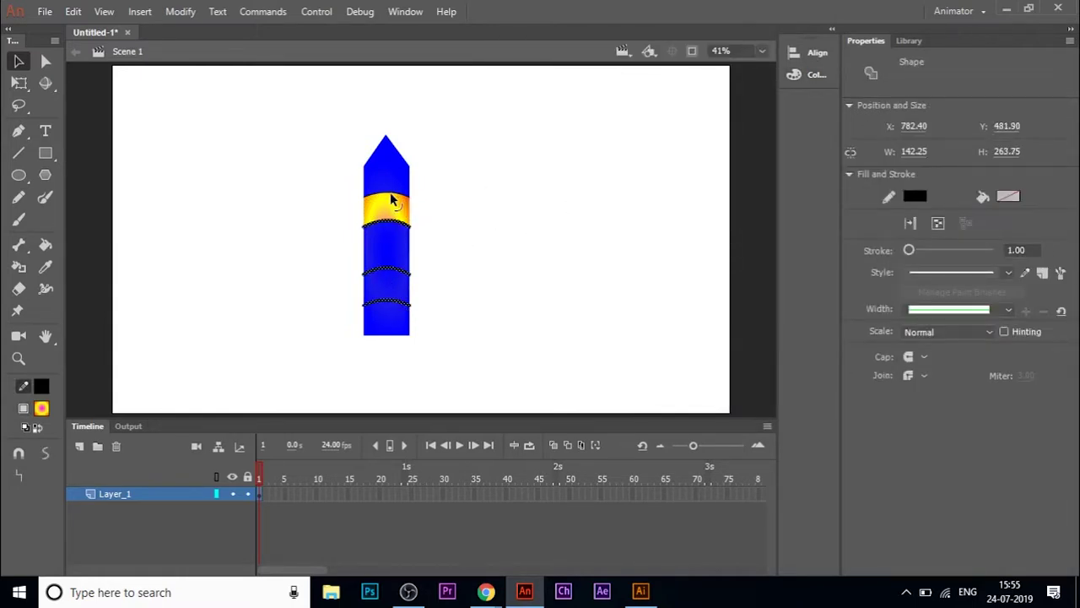
pyautogui.keyDown('shift'); pyautogui.click(390, 195); pyautogui.keyUp('shift')
pyautogui.press('Delete')
# Step: Copy the yellow gradient band and paste the copy in place
pyautogui.rightClick(382, 200)
pyautogui.click(420, 253)
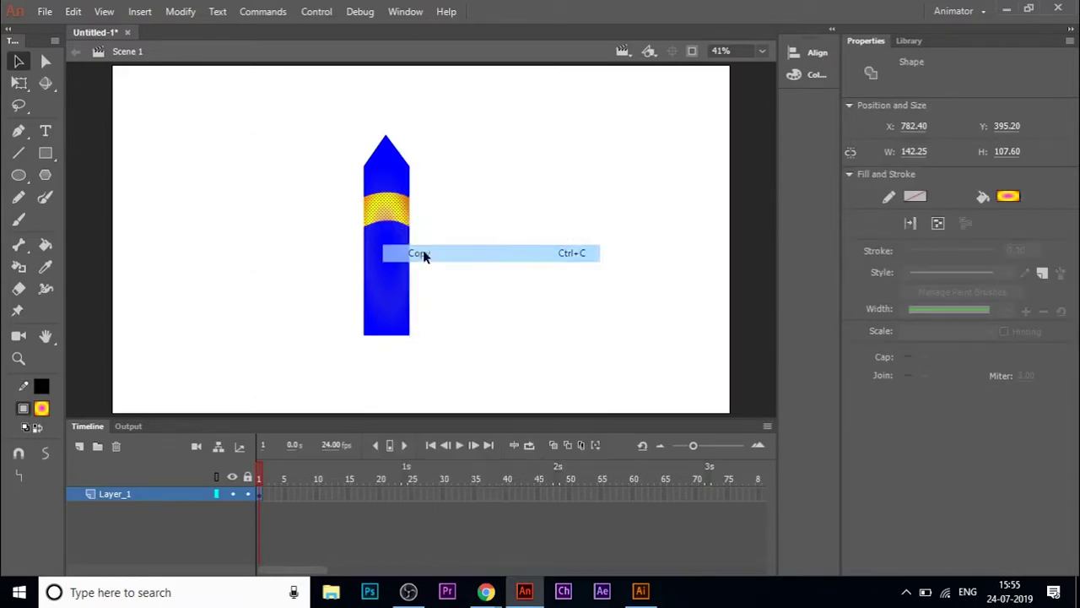
pyautogui.rightClick(386, 212)
pyautogui.click(270, 172)
pyautogui.click(270, 172)
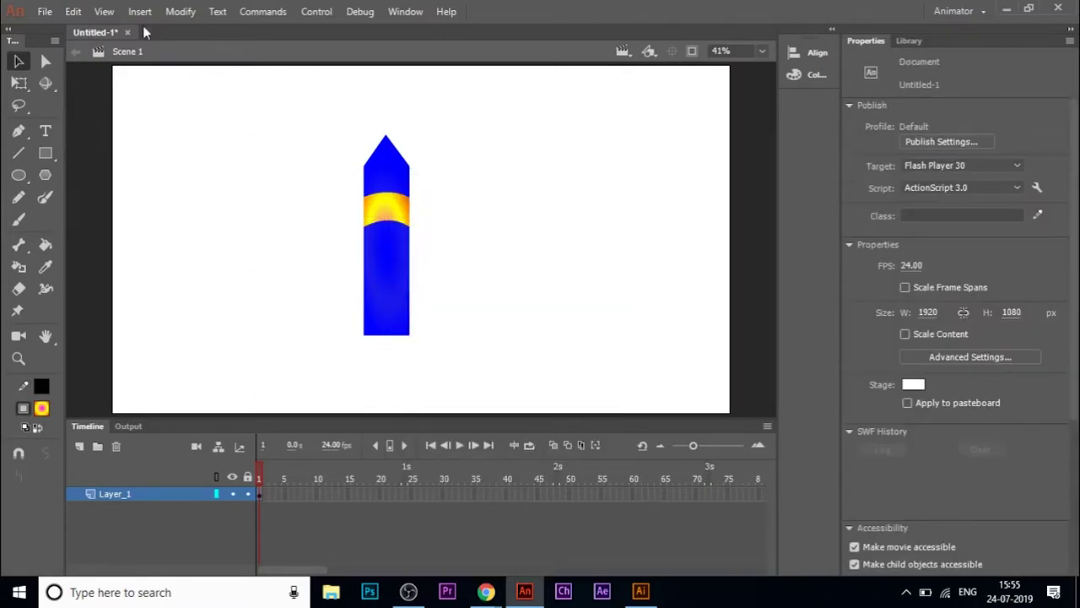
pyautogui.click(74, 11)
pyautogui.click(111, 124)
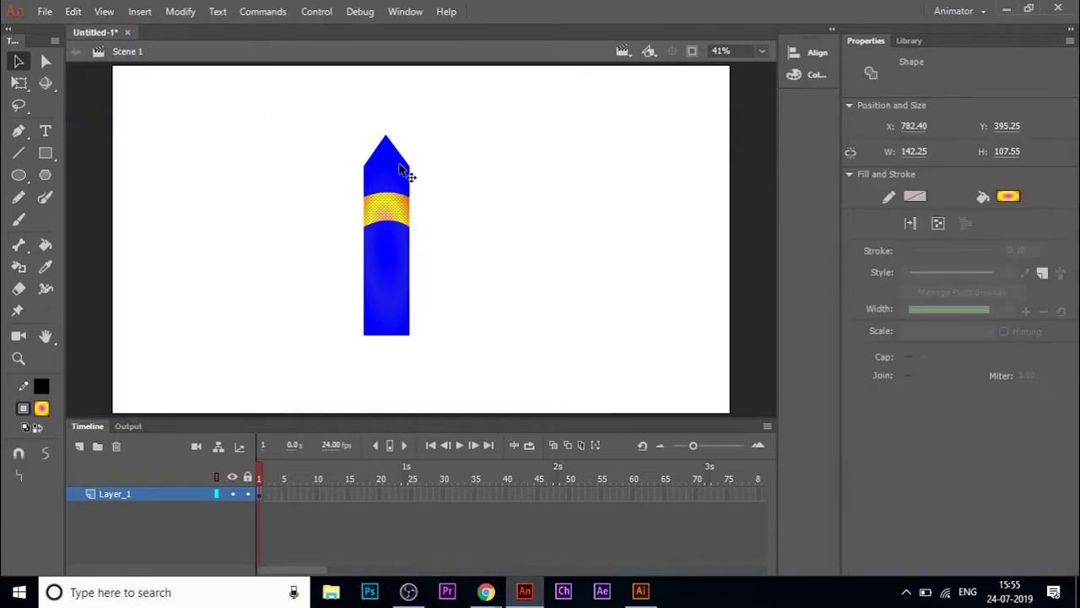
# Step: Move the pasted band straight down to about Y 633 to form the rocket's lower stripe
pyautogui.hotkey('shift', 'Down')
pyautogui.hotkey('shift', 'Down')
pyautogui.hotkey('shift', 'Down')
pyautogui.hotkey('shift', 'Down')
pyautogui.hotkey('shift', 'Down')
pyautogui.hotkey('shift', 'Down')
pyautogui.hotkey('shift', 'Down')
pyautogui.hotkey('shift', 'Down')
pyautogui.hotkey('shift', 'Down')
pyautogui.hotkey('shift', 'Down')
pyautogui.hotkey('shift', 'Down')
pyautogui.hotkey('shift', 'Down')
pyautogui.hotkey('shift', 'Down')
pyautogui.hotkey('shift', 'Down')
pyautogui.hotkey('shift', 'Down')
pyautogui.hotkey('shift', 'Down')
pyautogui.hotkey('shift', 'Down')
pyautogui.hotkey('shift', 'Down')
pyautogui.hotkey('shift', 'Down')
pyautogui.hotkey('shift', 'Down')
pyautogui.hotkey('shift', 'Down')
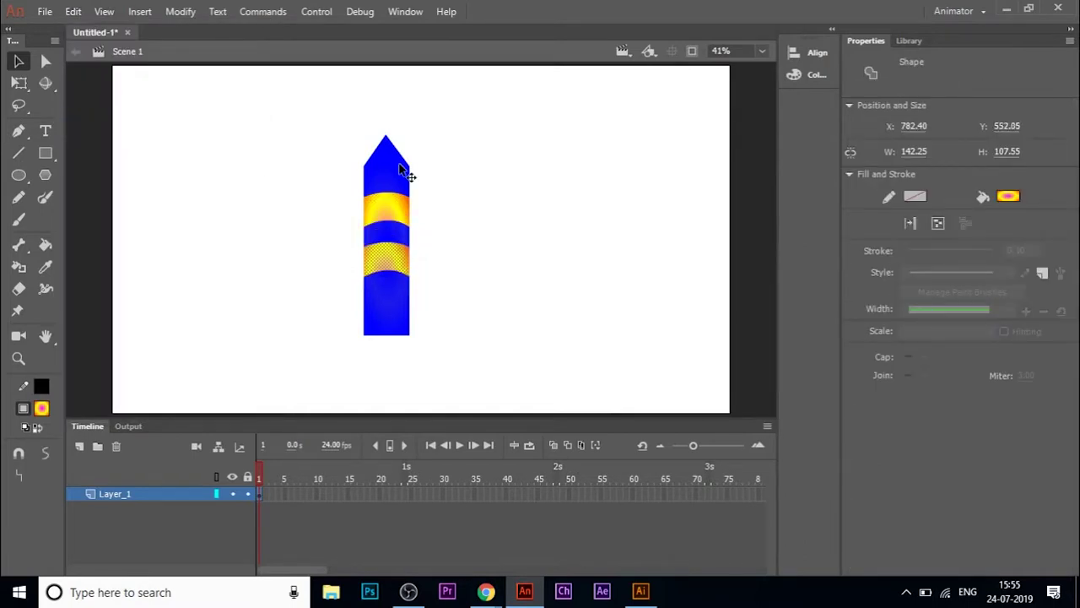
pyautogui.hotkey('shift', 'Down')
pyautogui.hotkey('shift', 'Down')
pyautogui.hotkey('shift', 'Down')
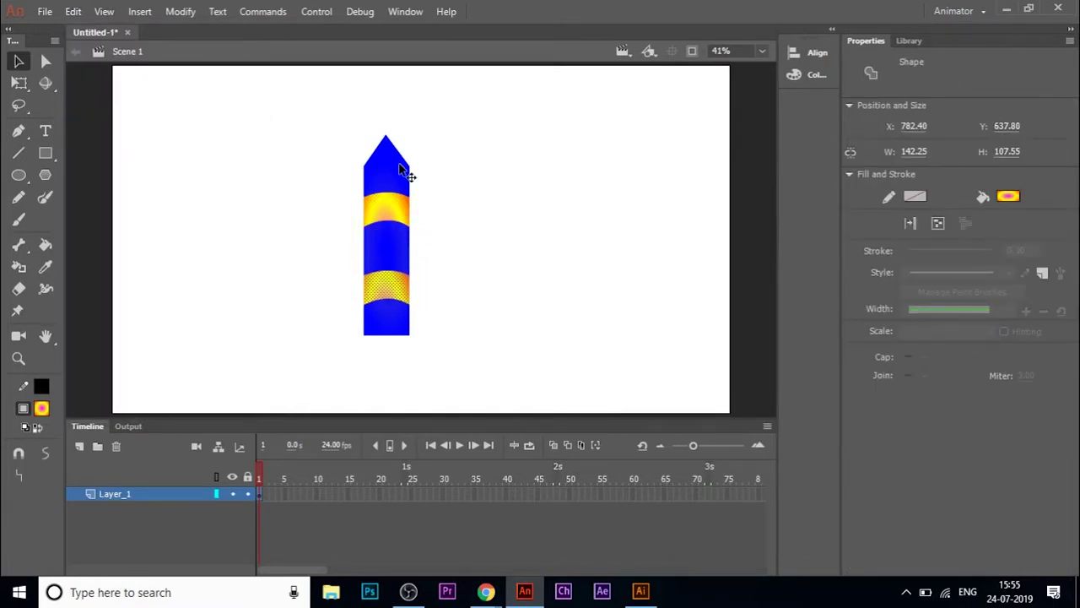
pyautogui.click(400, 346)
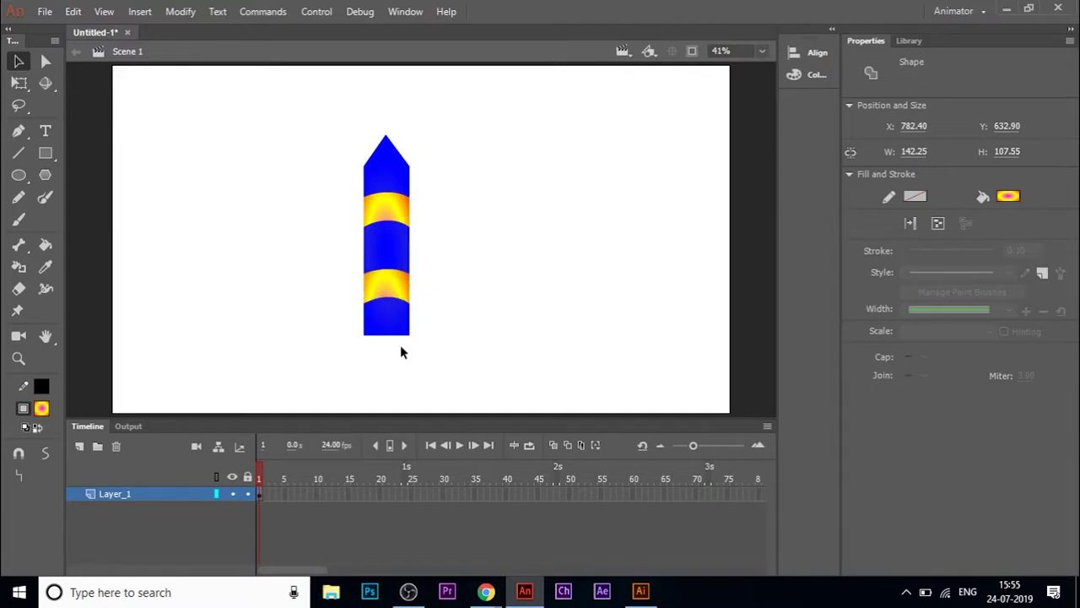
# Step: Curve the rocket's bottom edge inward and convert the whole drawing to a symbol named fireworks
pyautogui.moveTo(387, 339); pyautogui.dragTo(390, 330)
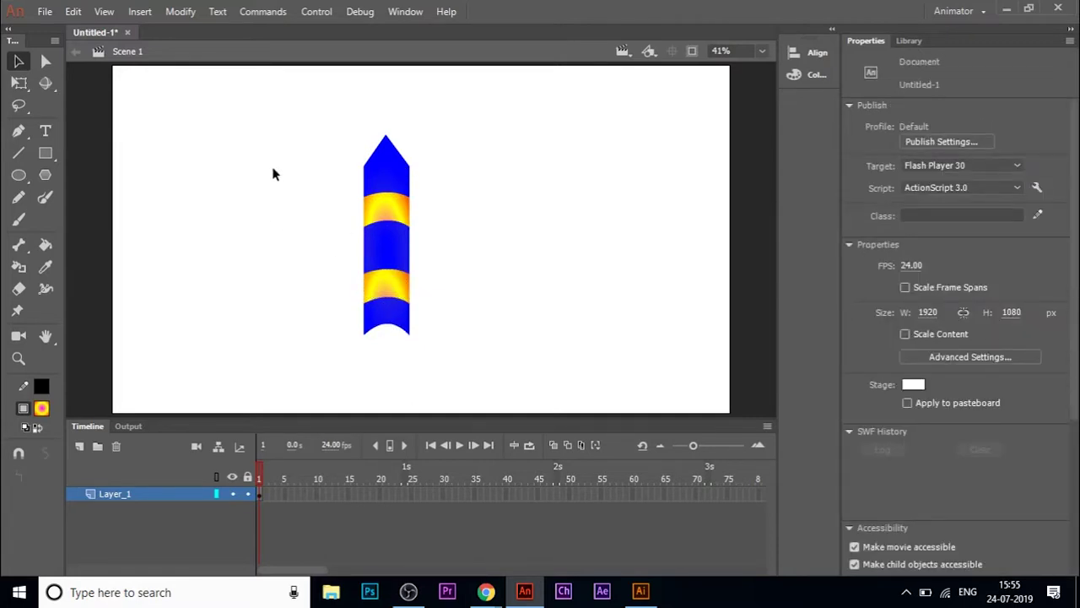
pyautogui.moveTo(293, 95); pyautogui.dragTo(523, 420)
pyautogui.rightClick(390, 282)
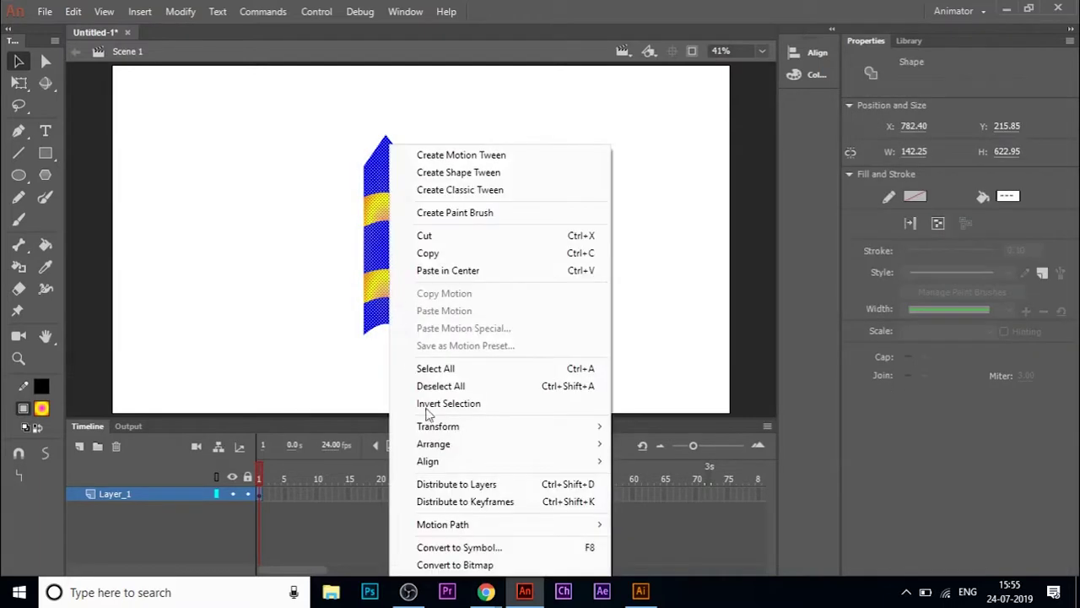
pyautogui.click(449, 547)
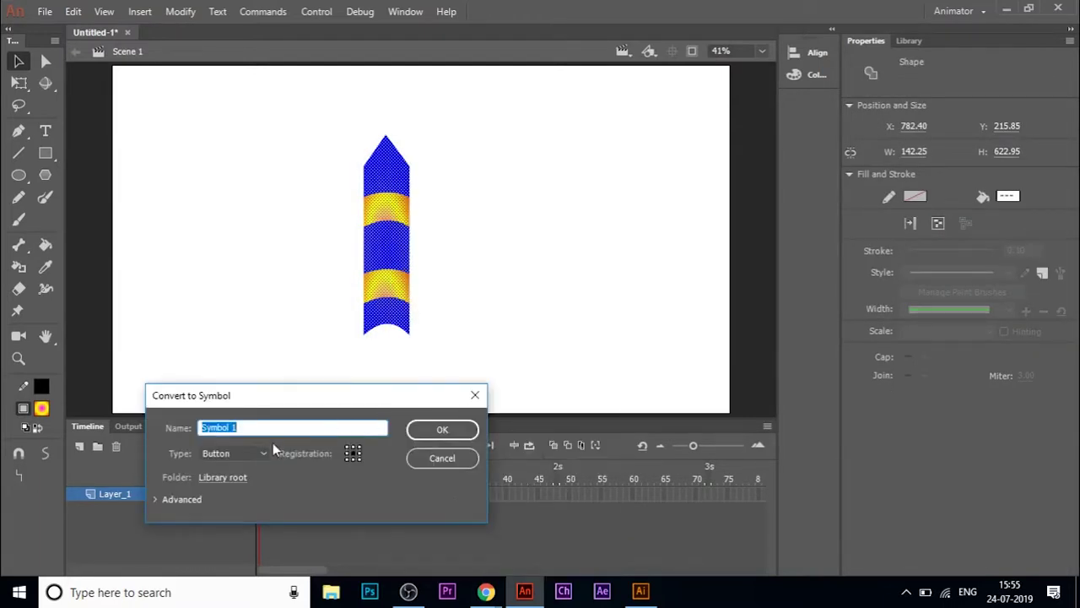
pyautogui.click(248, 505)
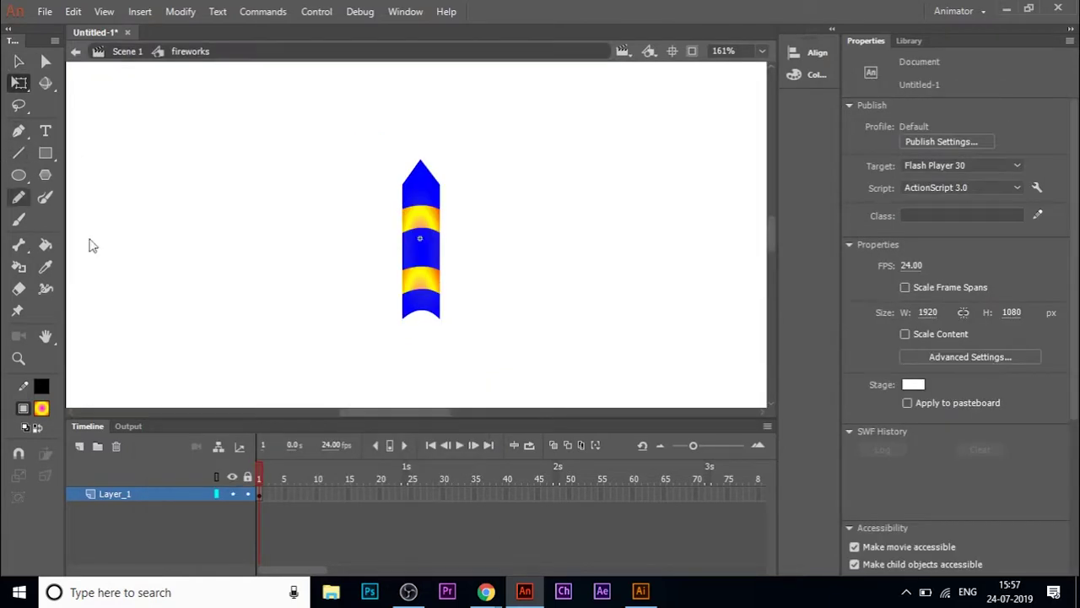
# Step: Insert a keyframe at frame 10 of Layer_1 inside the fireworks symbol
pyautogui.rightClick(316, 493)
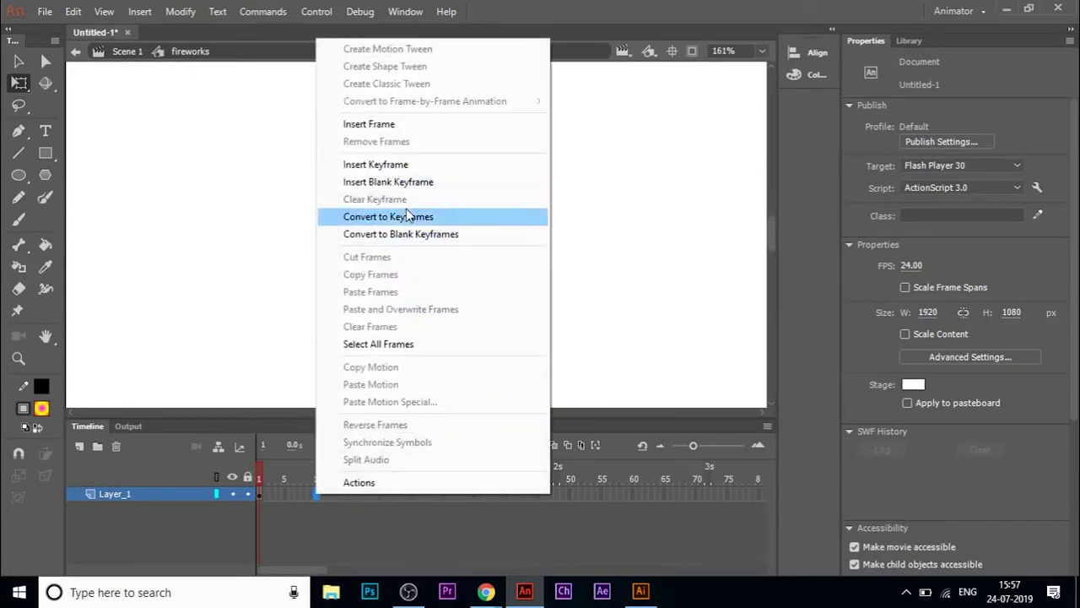
pyautogui.click(456, 164)
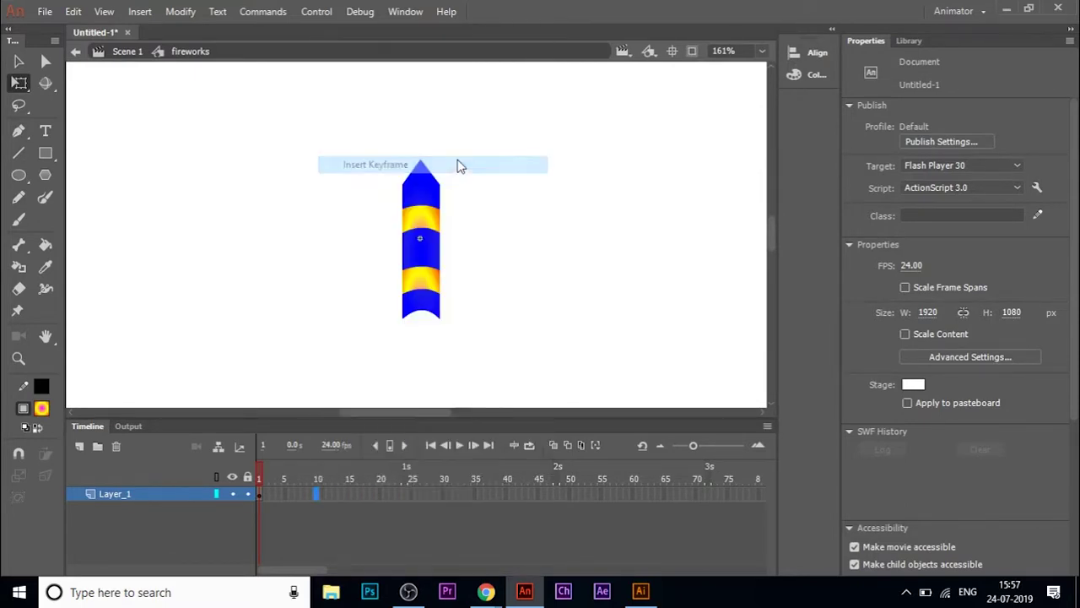
pyautogui.click(326, 336)
pyautogui.click(316, 496)
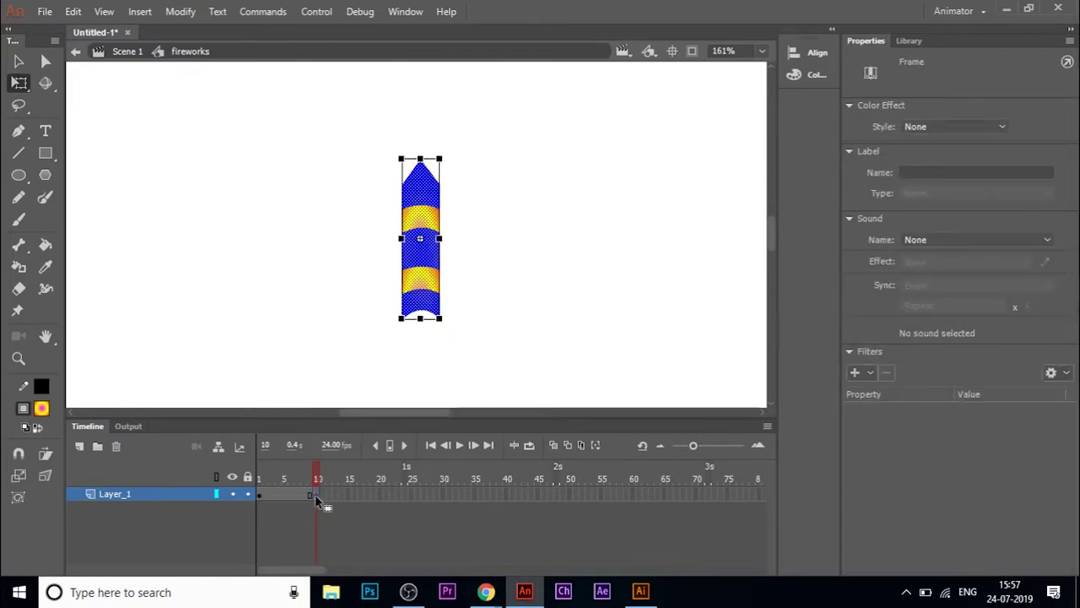
# Step: On frame 1, move the rocket straight down until its tip sits just below the stage's bottom edge
pyautogui.click(259, 498)
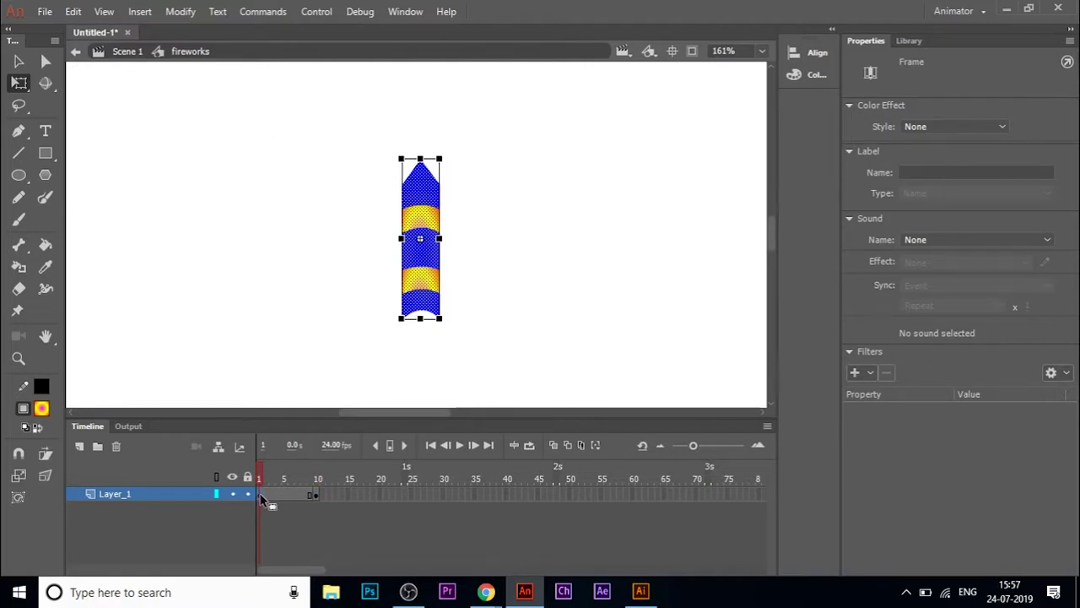
pyautogui.scroll(-2, 608, 235)
pyautogui.press('Down')
pyautogui.press('Down')
pyautogui.press('Down')
pyautogui.press('Down')
pyautogui.press('Down')
pyautogui.press('Down')
pyautogui.press('Down')
pyautogui.press('Down')
pyautogui.press('Down')
pyautogui.press('Down')
pyautogui.press('Down')
pyautogui.press('Down')
pyautogui.press('Down')
pyautogui.press('Down')
pyautogui.press('Down')
pyautogui.press('Down')
pyautogui.press('Down')
pyautogui.press('Down')
pyautogui.press('Down')
pyautogui.press('Down')
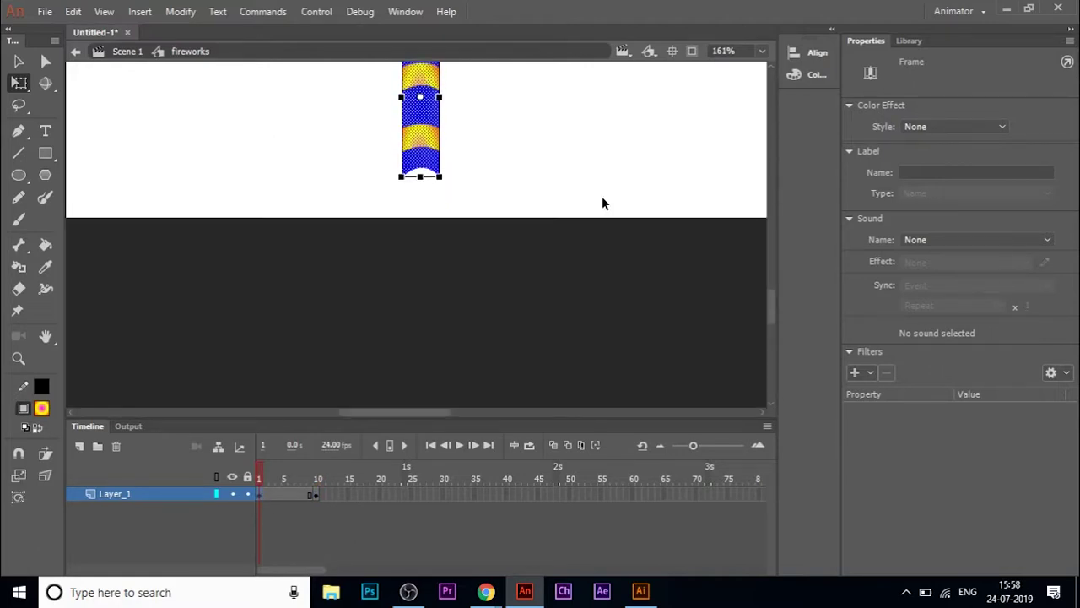
pyautogui.press('Down')
pyautogui.press('Down')
pyautogui.press('Down')
pyautogui.press('Down')
pyautogui.press('Down')
pyautogui.press('Down')
pyautogui.press('Down')
pyautogui.press('Down')
pyautogui.press('Down')
pyautogui.press('Down')
pyautogui.press('Down')
pyautogui.press('Down')
pyautogui.press('Down')
pyautogui.press('Down')
pyautogui.press('Down')
pyautogui.press('Down')
pyautogui.press('Down')
pyautogui.press('Down')
pyautogui.press('Down')
pyautogui.press('Down')
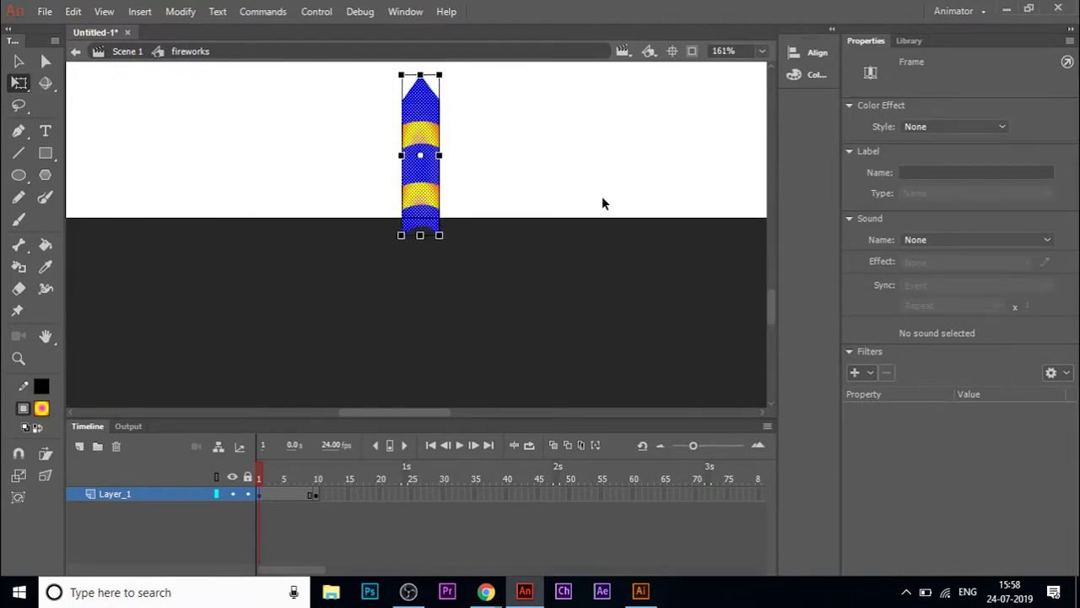
pyautogui.press('Down')
pyautogui.press('Down')
pyautogui.press('Down')
pyautogui.press('Down')
pyautogui.press('Down')
pyautogui.press('Down')
pyautogui.press('Down')
pyautogui.press('Down')
pyautogui.press('Down')
pyautogui.press('Down')
pyautogui.press('Down')
pyautogui.press('Down')
pyautogui.press('Down')
pyautogui.press('Down')
pyautogui.press('Down')
pyautogui.press('Down')
pyautogui.press('Down')
pyautogui.press('Down')
pyautogui.press('Down')
pyautogui.press('Down')
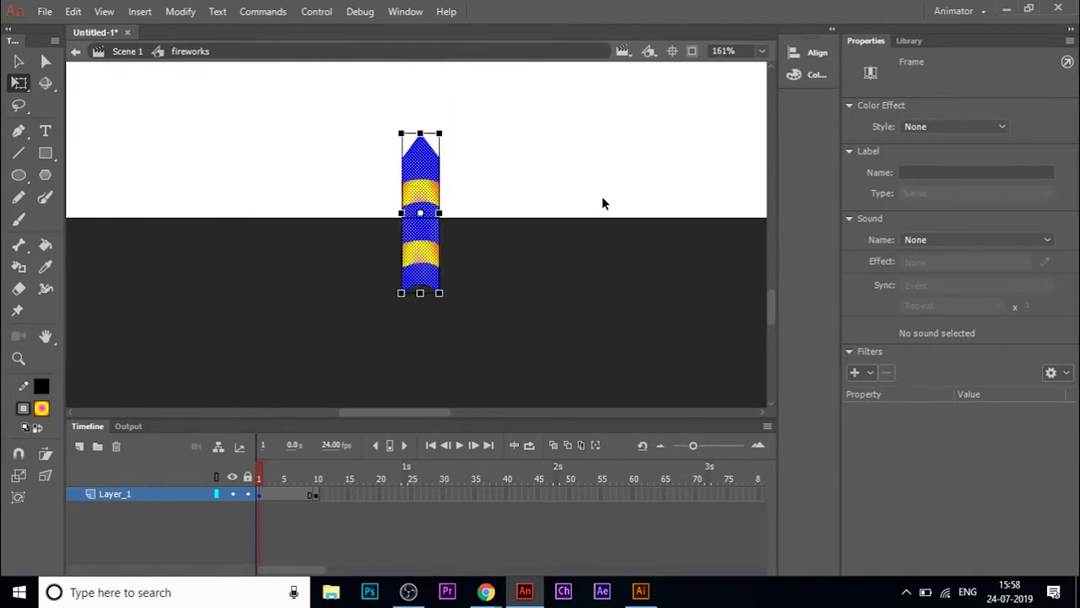
pyautogui.press('Down')
pyautogui.press('Down')
pyautogui.press('Down')
pyautogui.press('Down')
pyautogui.press('Down')
pyautogui.press('Down')
pyautogui.press('Down')
pyautogui.press('Down')
pyautogui.press('Down')
pyautogui.press('Down')
pyautogui.press('Down')
pyautogui.press('Down')
pyautogui.press('Down')
pyautogui.press('Down')
pyautogui.press('Down')
pyautogui.press('Down')
pyautogui.press('Down')
pyautogui.press('Down')
pyautogui.press('Down')
pyautogui.press('Down')
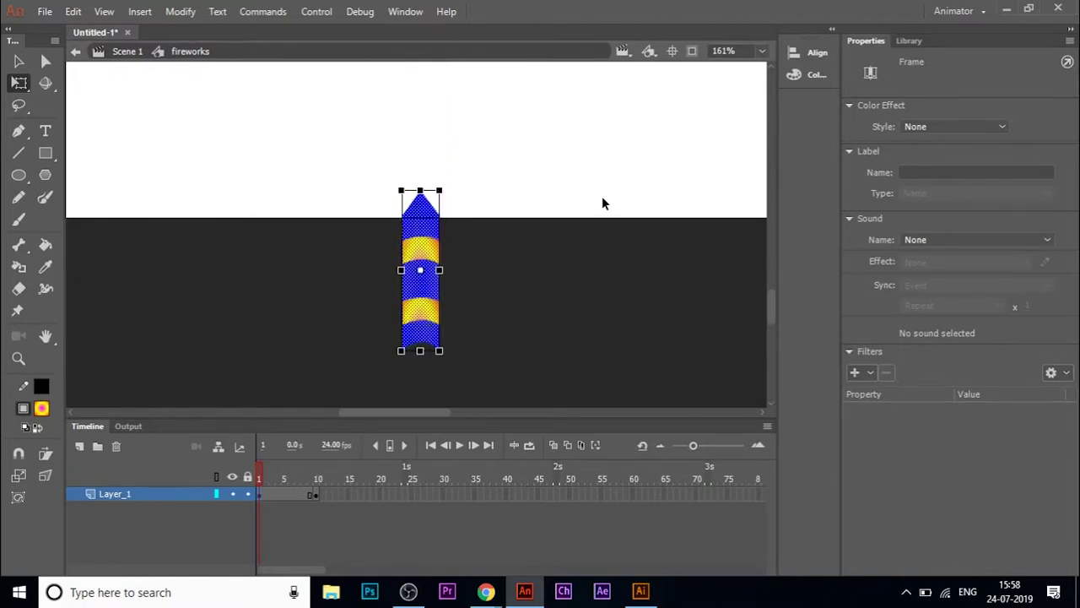
pyautogui.press('Down')
pyautogui.press('Down')
pyautogui.press('Down')
pyautogui.press('Down')
pyautogui.press('Down')
pyautogui.press('Down')
pyautogui.press('Down')
pyautogui.press('Down')
pyautogui.press('Down')
pyautogui.press('Down')
pyautogui.press('Down')
pyautogui.press('Down')
pyautogui.press('Down')
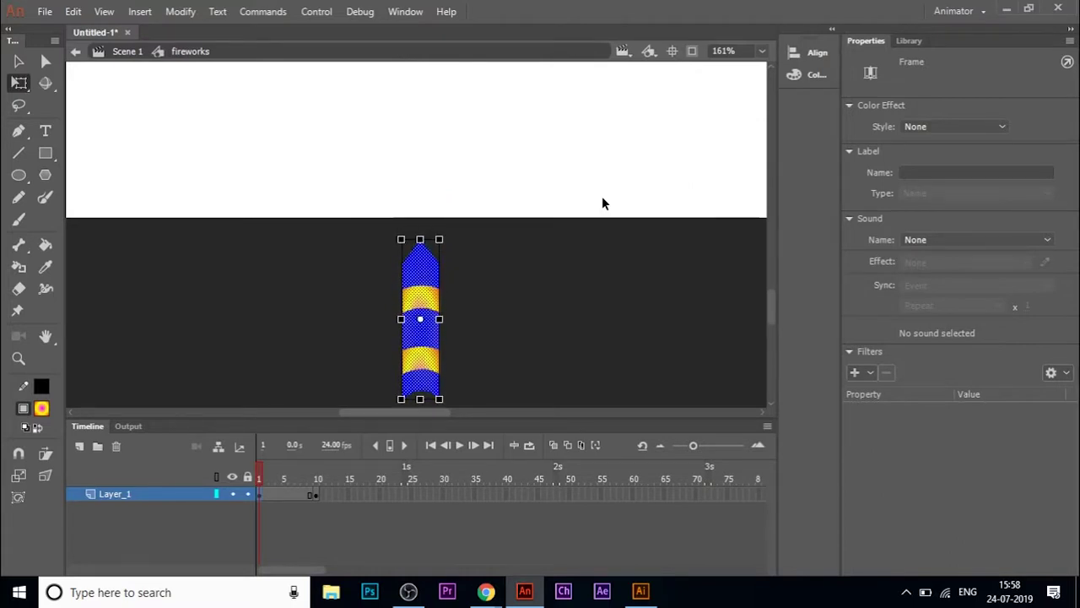
pyautogui.click(603, 264)
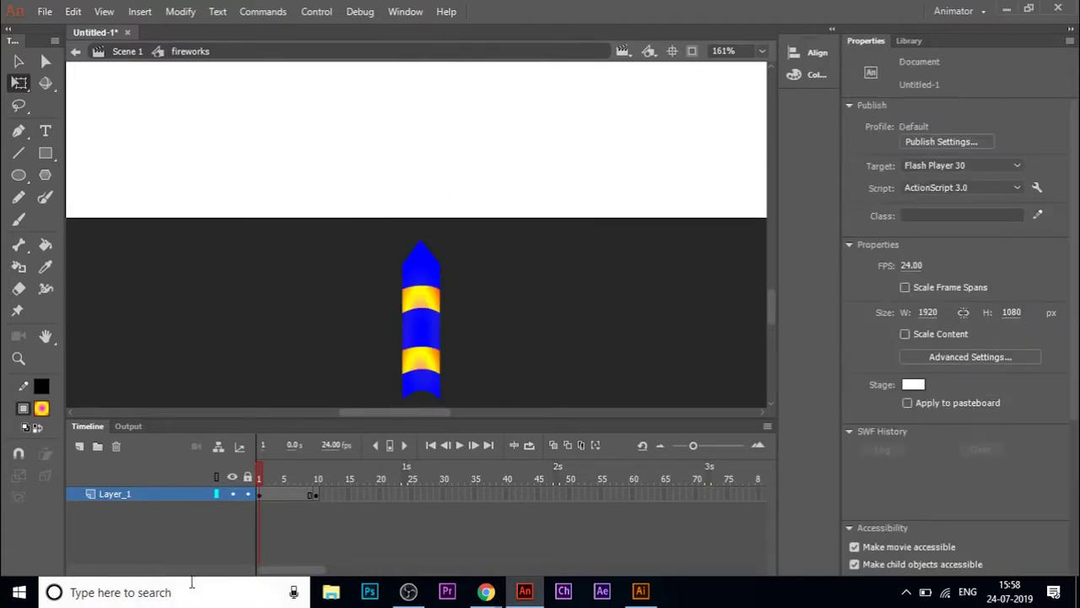
# Step: Create a classic tween between frames 1 and 10 of Layer_1 and set its ease to 70 out
pyautogui.rightClick(280, 494)
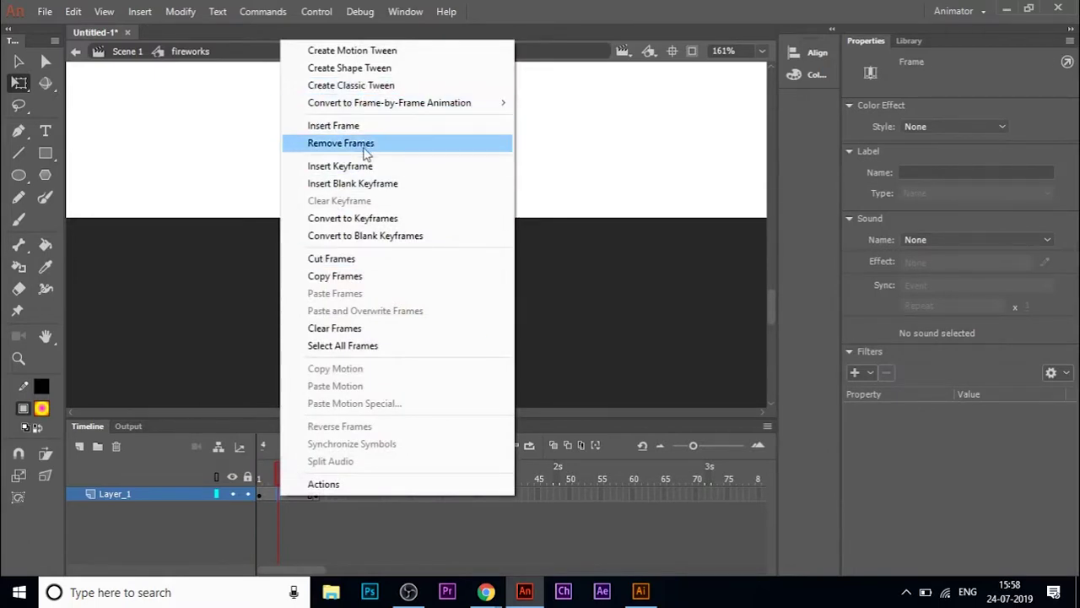
pyautogui.click(378, 88)
pyautogui.click(603, 324)
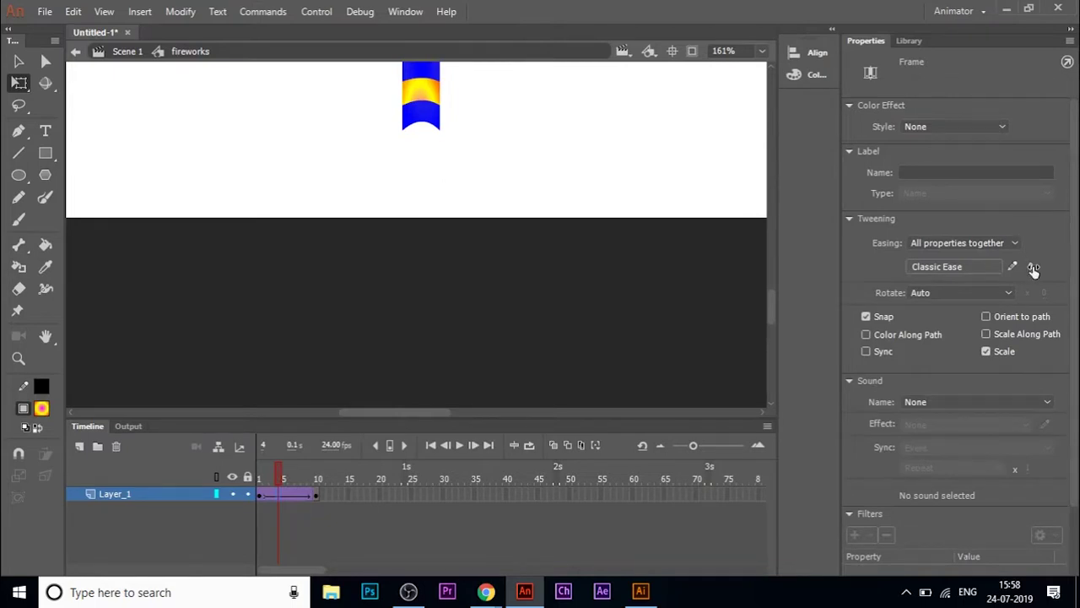
pyautogui.moveTo(1034, 269)
pyautogui.mouseDown()
pyautogui.moveTo(1076, 271)
pyautogui.moveTo(1033, 268)
pyautogui.mouseUp()
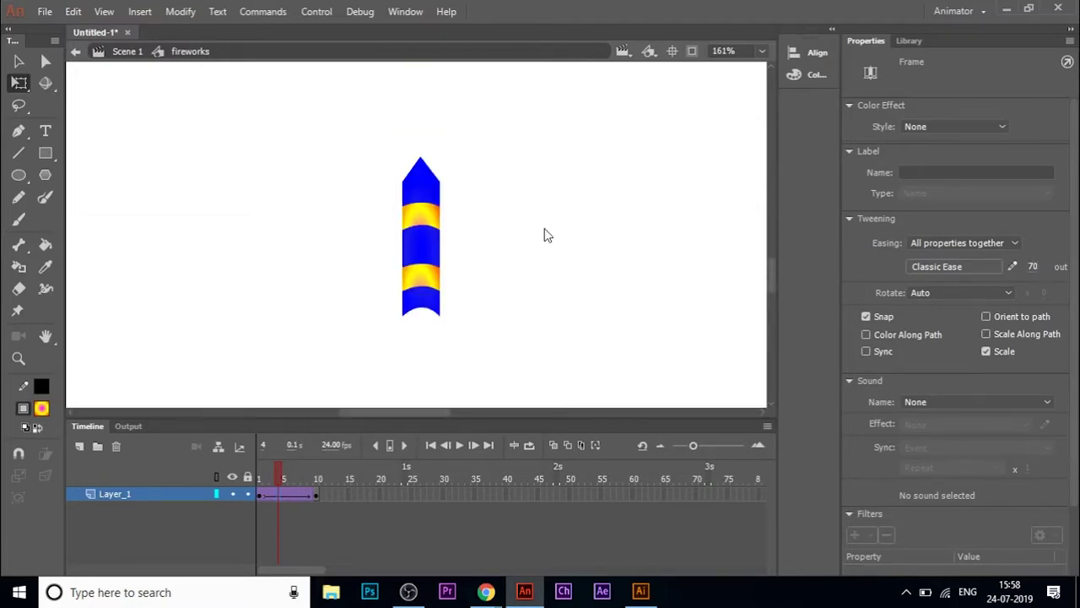
# Step: Return to frame 1 and play the rocket's rising animation
pyautogui.moveTo(274, 469); pyautogui.dragTo(165, 478)
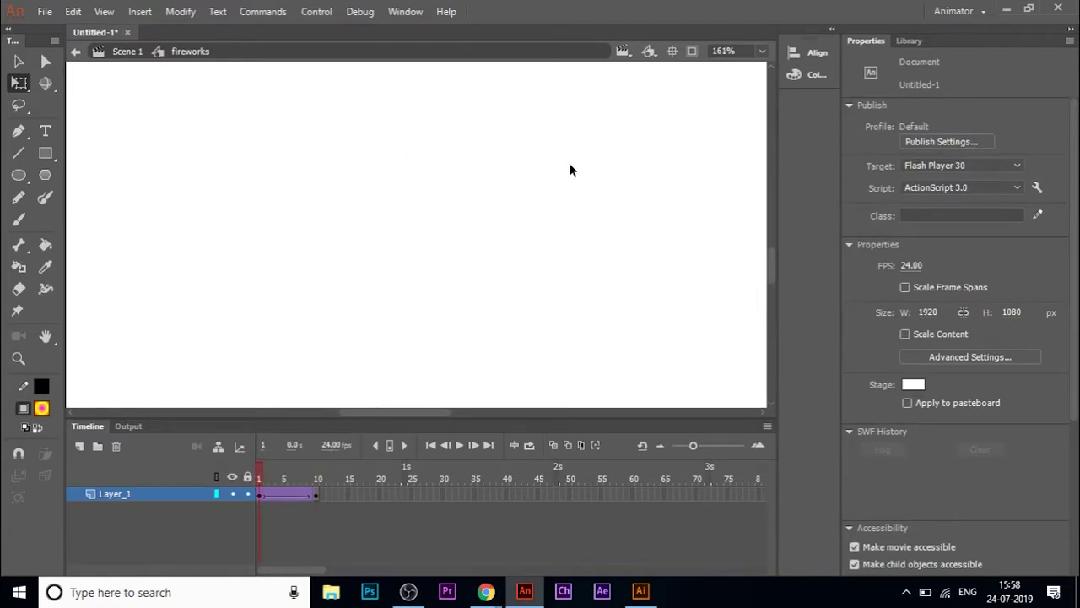
pyautogui.scroll(5, 570, 164)
pyautogui.press('Return')
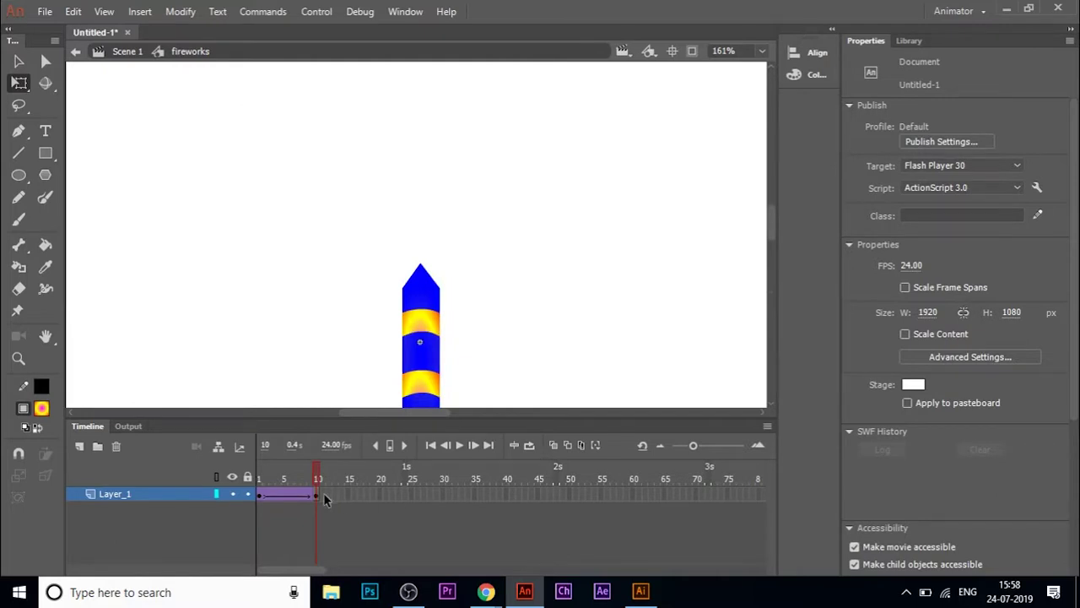
# Step: Insert a blank keyframe at frame 11 and turn on onion skinning limited to the preceding frame
pyautogui.rightClick(325, 496)
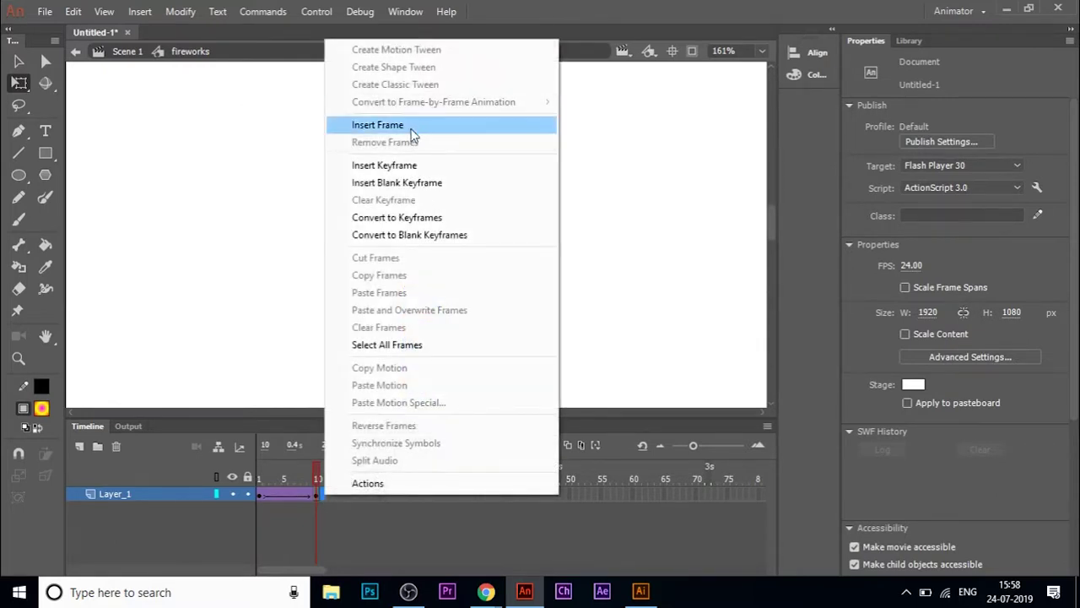
pyautogui.click(410, 182)
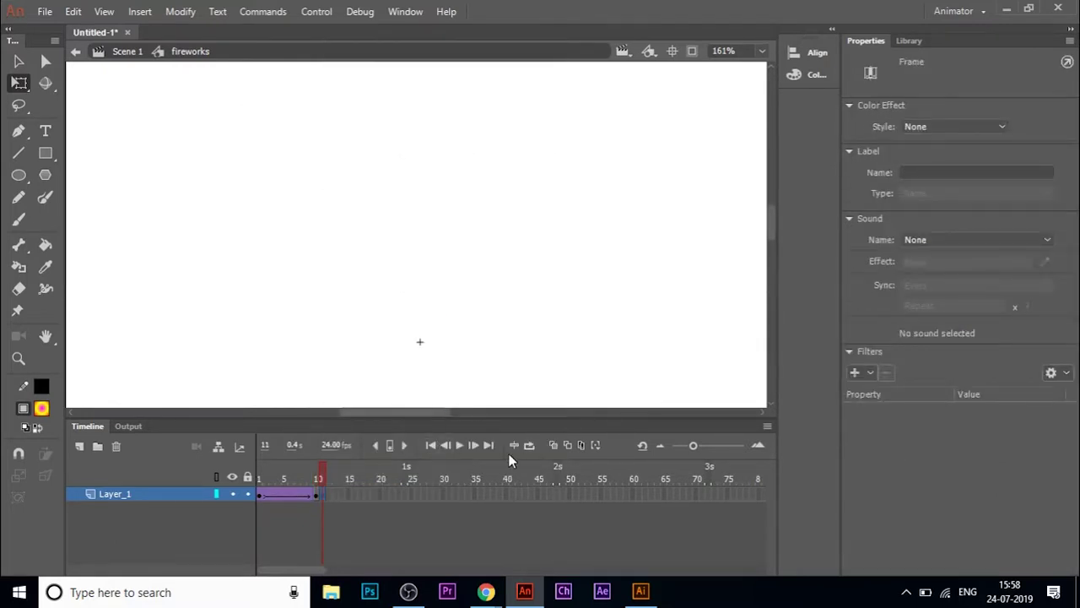
pyautogui.click(556, 443)
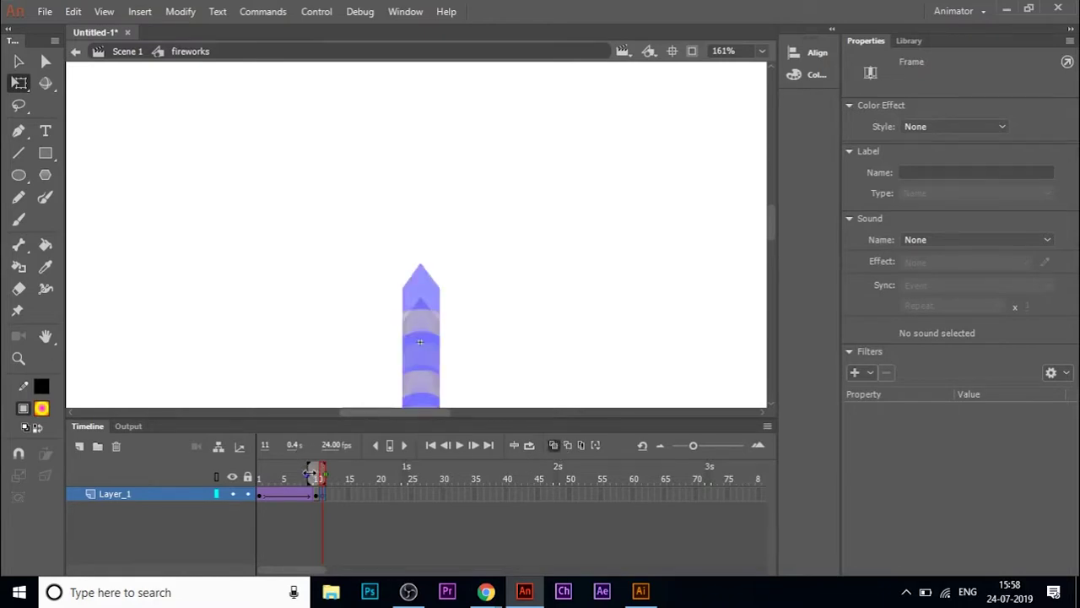
pyautogui.moveTo(314, 475); pyautogui.dragTo(318, 475)
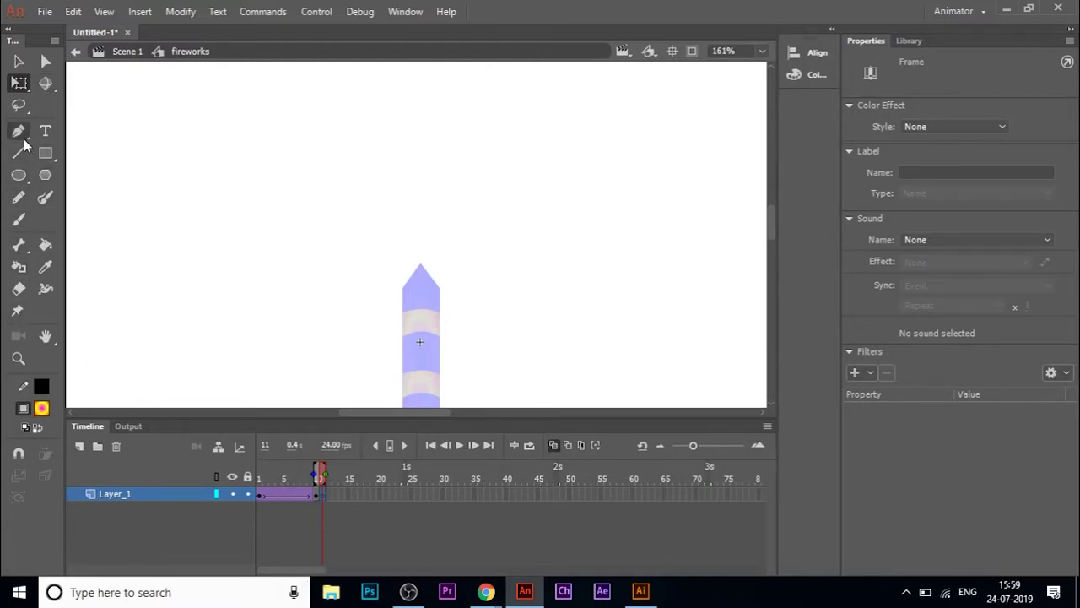
# Step: Draw a tall, narrow magenta oval without a stroke and centre it directly above the rocket's tip
pyautogui.click(18, 175)
pyautogui.moveTo(419, 258); pyautogui.dragTo(429, 121)
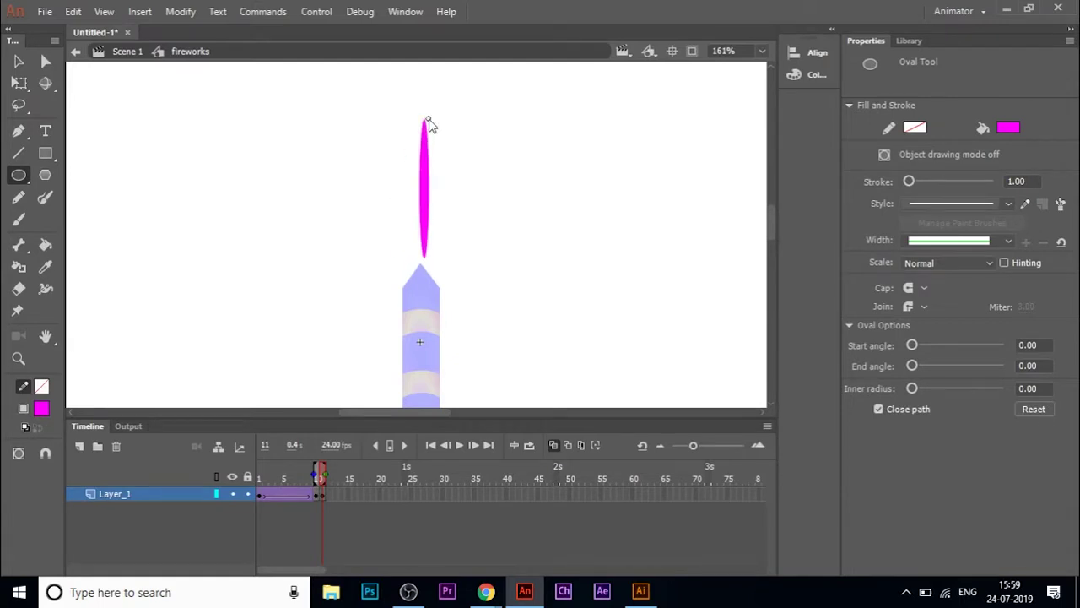
pyautogui.click(19, 62)
pyautogui.moveTo(424, 182); pyautogui.dragTo(422, 188)
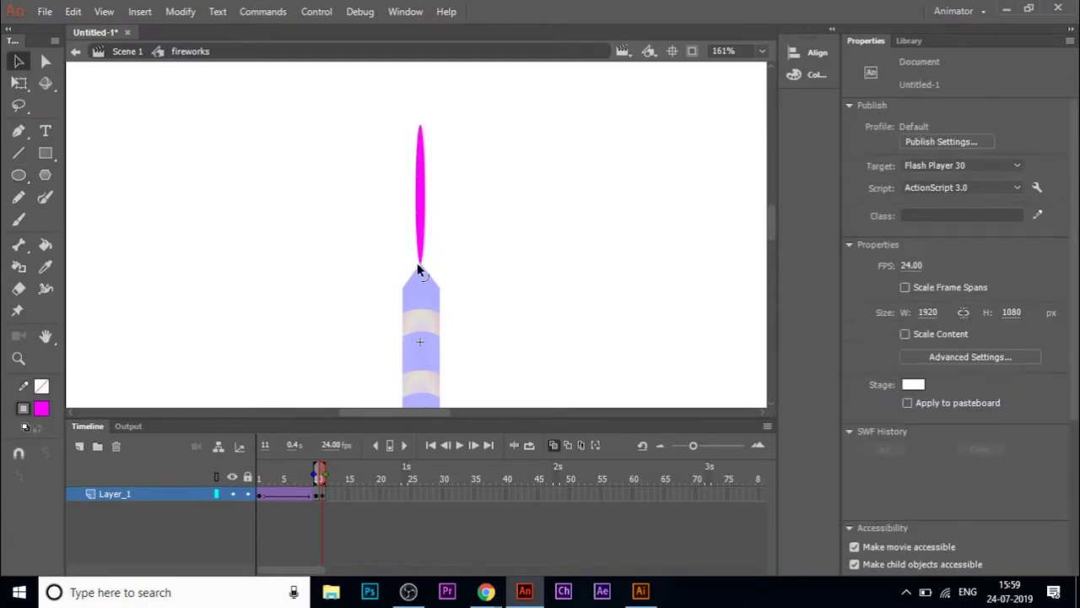
# Step: Reshape the magenta oval into a long, thin, slightly bent streak by pulling its lower end down and its side inward
pyautogui.moveTo(420, 263); pyautogui.dragTo(420, 326)
pyautogui.moveTo(424, 199); pyautogui.dragTo(419, 184)
pyautogui.moveTo(421, 125); pyautogui.dragTo(422, 135)
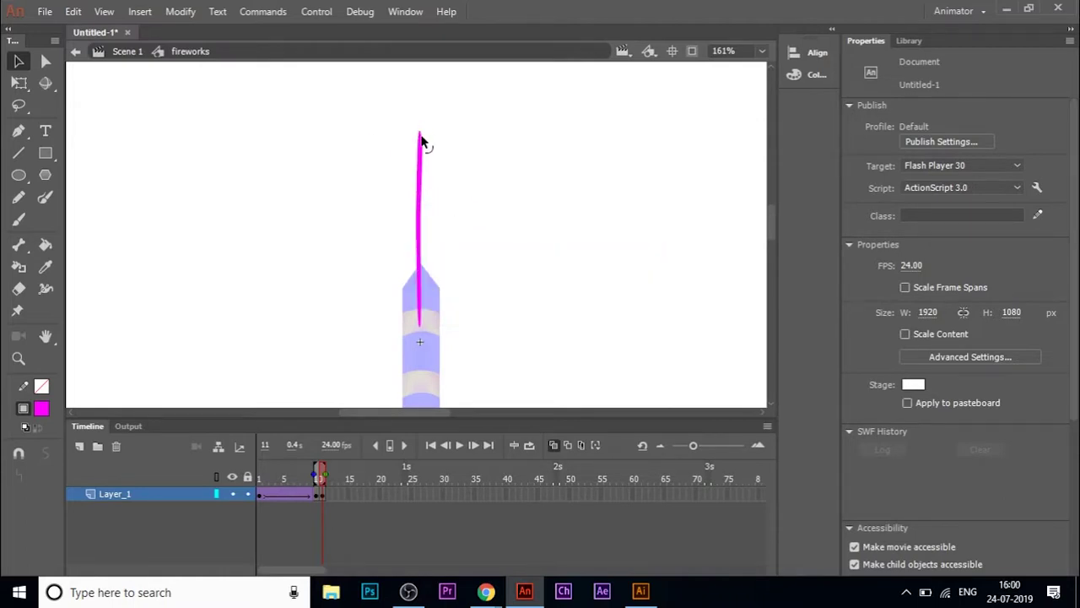
# Step: Shorten the magenta streak to about 67 px tall and nudge it into line just above the rocket's tip
pyautogui.moveTo(342, 97); pyautogui.dragTo(413, 178)
pyautogui.click(416, 183)
pyautogui.click(19, 83)
pyautogui.moveTo(420, 134); pyautogui.dragTo(420, 185)
pyautogui.press('Up')
pyautogui.press('Up')
pyautogui.press('Up')
pyautogui.press('Up')
pyautogui.press('Up')
pyautogui.press('Up')
pyautogui.press('Up')
pyautogui.press('Up')
pyautogui.press('Up')
pyautogui.press('Up')
pyautogui.press('Up')
pyautogui.press('Up')
pyautogui.press('Up')
pyautogui.press('Up')
pyautogui.press('Up')
pyautogui.press('Up')
pyautogui.press('Up')
pyautogui.press('Up')
pyautogui.press('Up')
pyautogui.press('Up')
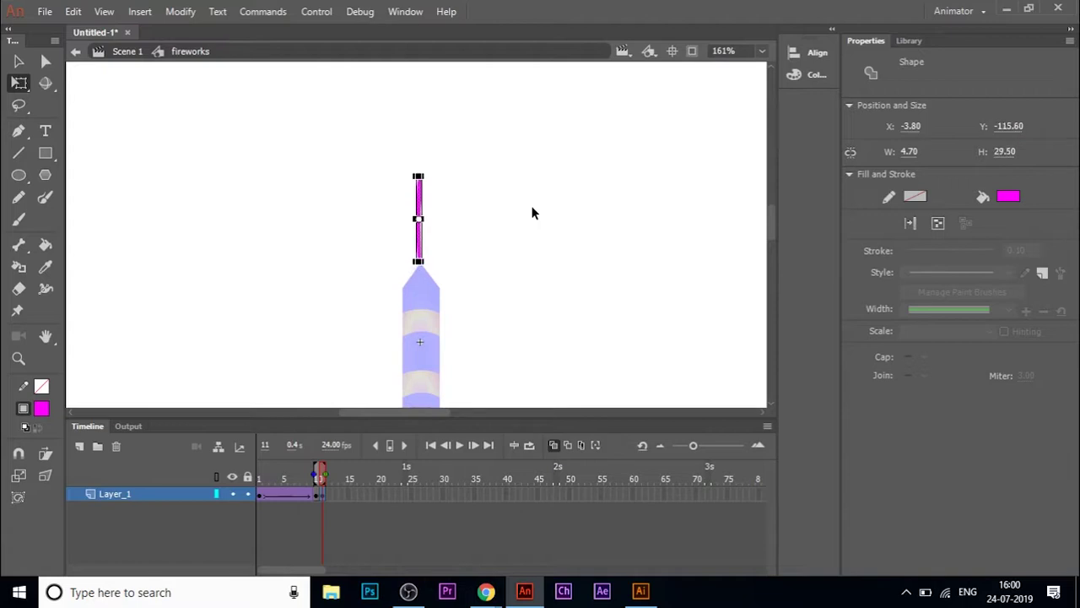
pyautogui.press('Right')
pyautogui.press('Right')
pyautogui.press('Down')
pyautogui.press('Down')
pyautogui.press('Down')
pyautogui.click(610, 175)
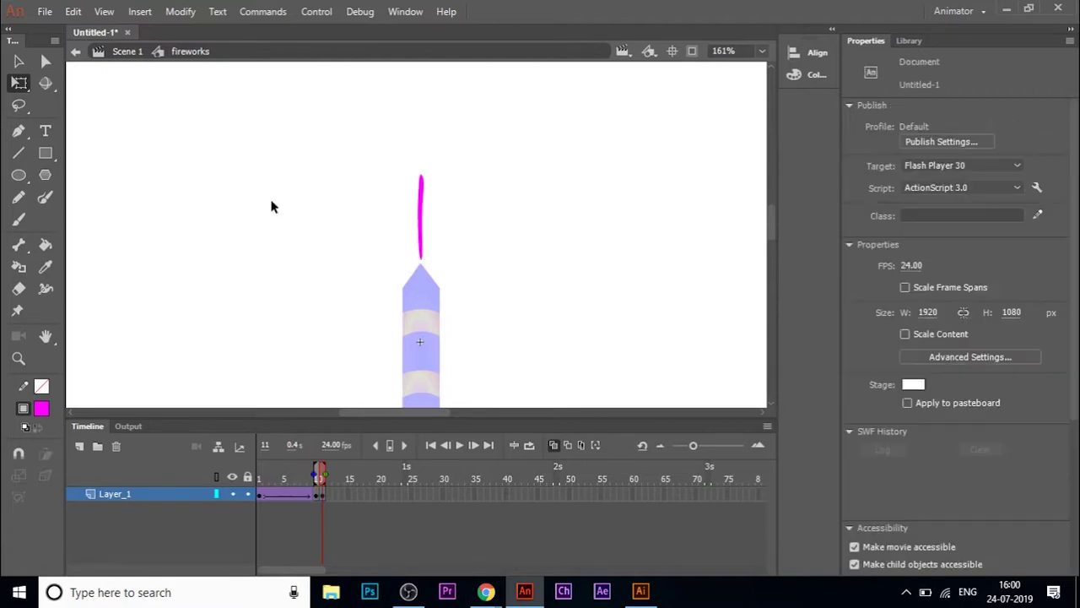
# Step: Convert the magenta streak to a graphic symbol with the default name and open that symbol for editing
pyautogui.rightClick(422, 211)
pyautogui.click(472, 549)
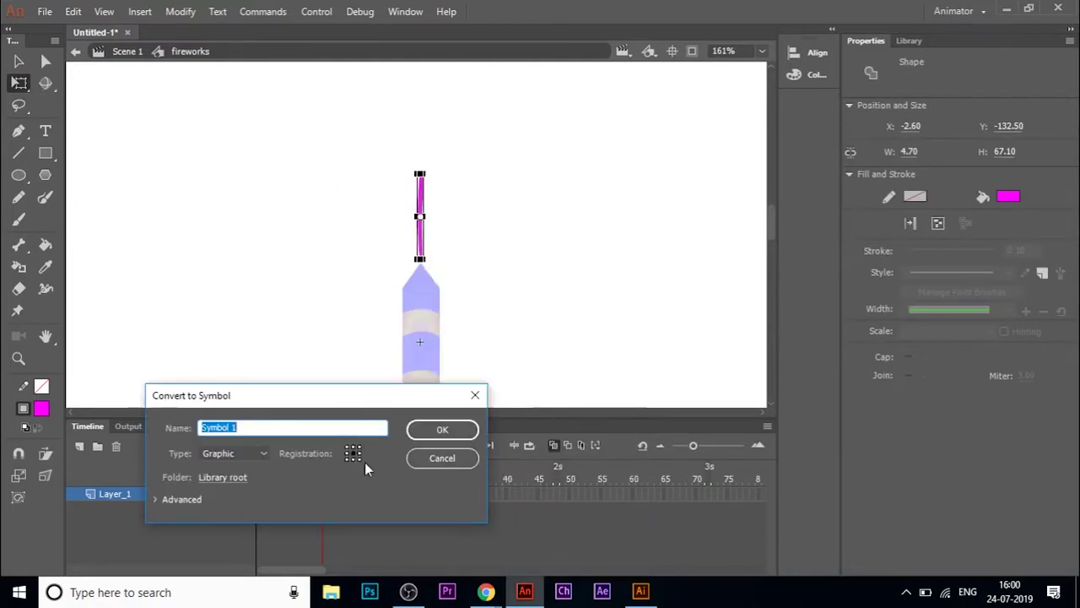
pyautogui.click(435, 429)
pyautogui.click(427, 203)
pyautogui.doubleClick(423, 215)
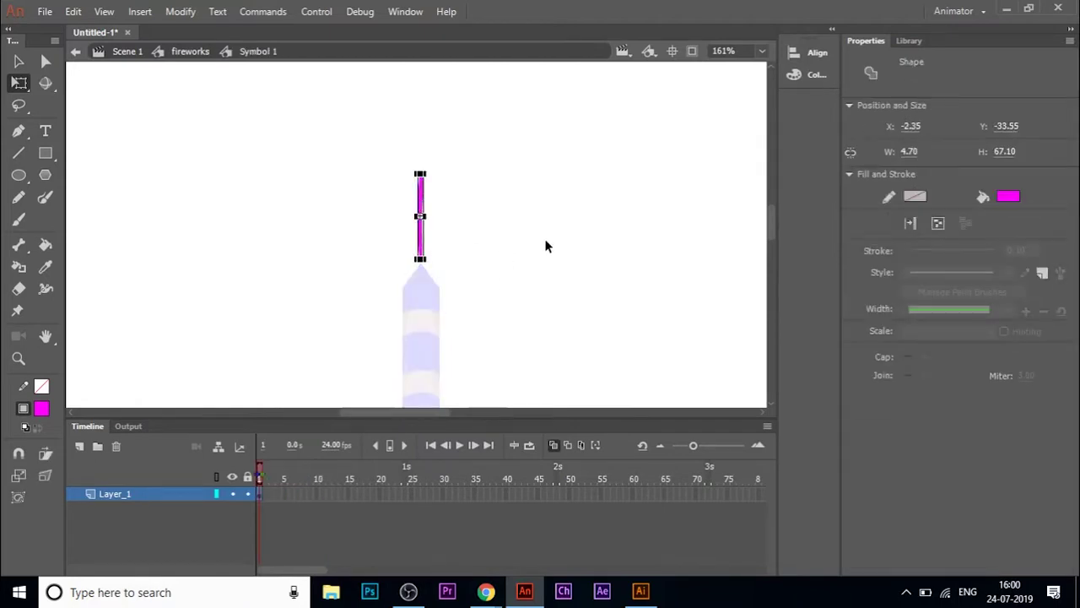
pyautogui.click(378, 490)
pyautogui.rightClick(378, 490)
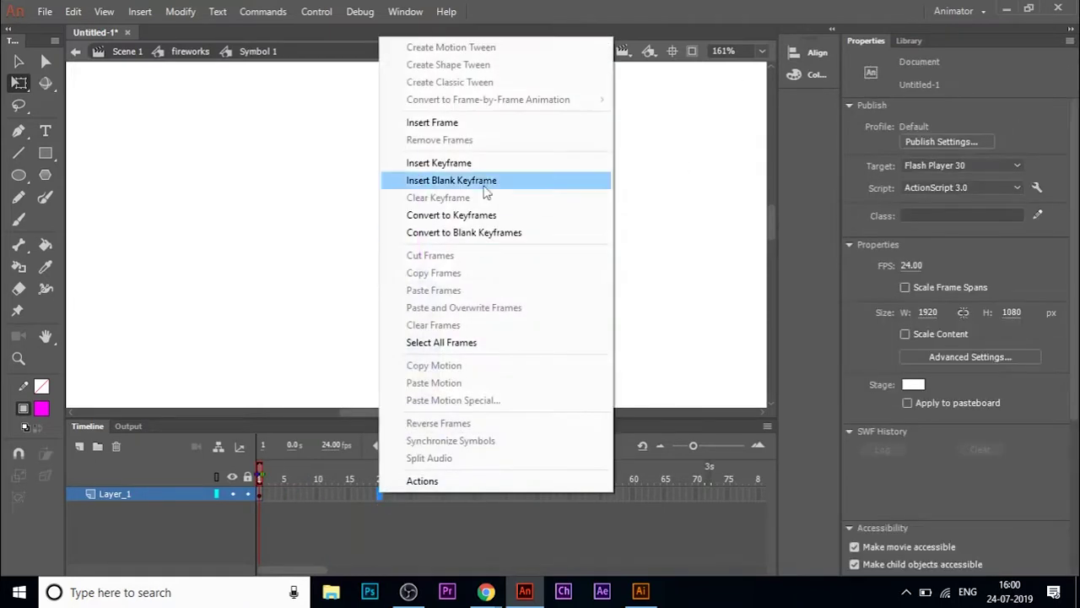
pyautogui.click(425, 183)
pyautogui.click(424, 202)
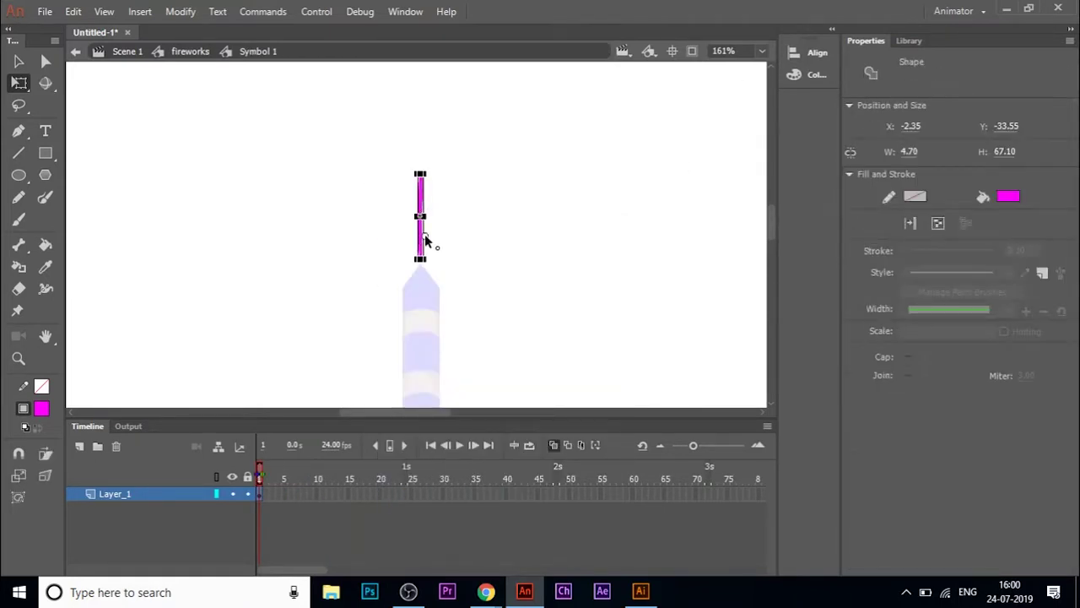
# Step: Rotate the streak clockwise about its lower end until it lies horizontally, starting just above the rocket's tip
pyautogui.click(20, 61)
pyautogui.click(19, 83)
pyautogui.scroll(2, 423, 173)
pyautogui.moveTo(431, 178); pyautogui.dragTo(560, 299)
pyautogui.moveTo(419, 413); pyautogui.dragTo(402, 383)
pyautogui.click(382, 370)
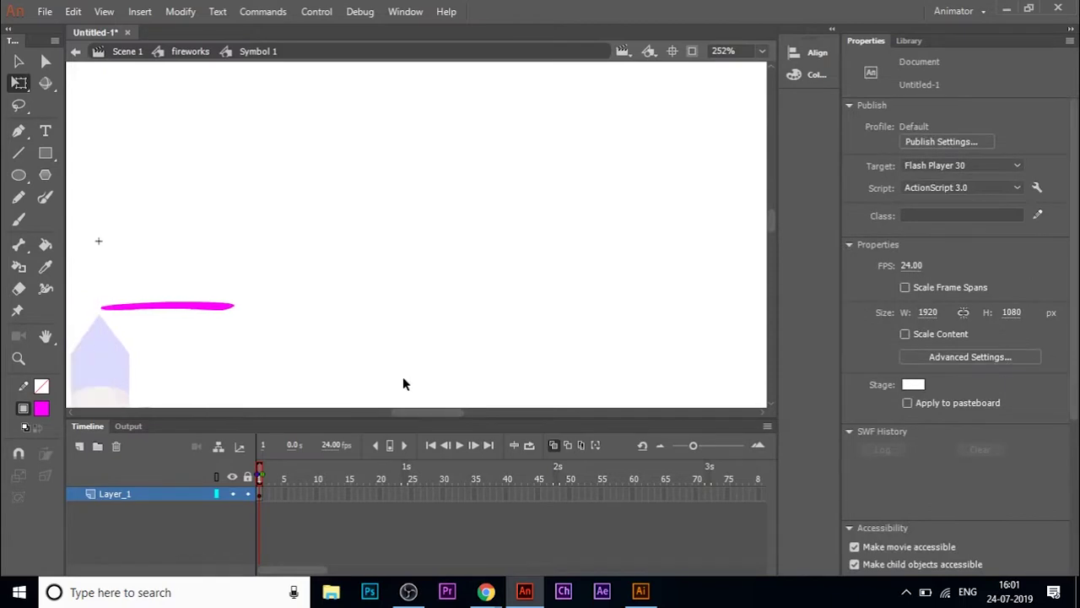
# Step: Insert keyframes at frames 20 and 10 on the streak symbol's layer
pyautogui.rightClick(380, 495)
pyautogui.click(422, 164)
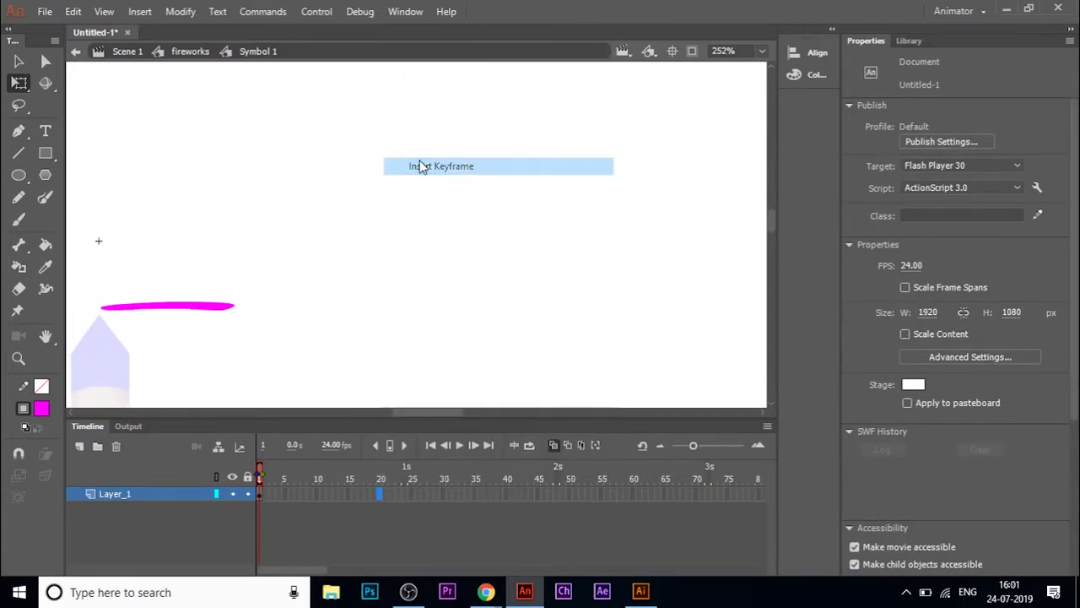
pyautogui.rightClick(316, 495)
pyautogui.click(362, 166)
pyautogui.click(374, 544)
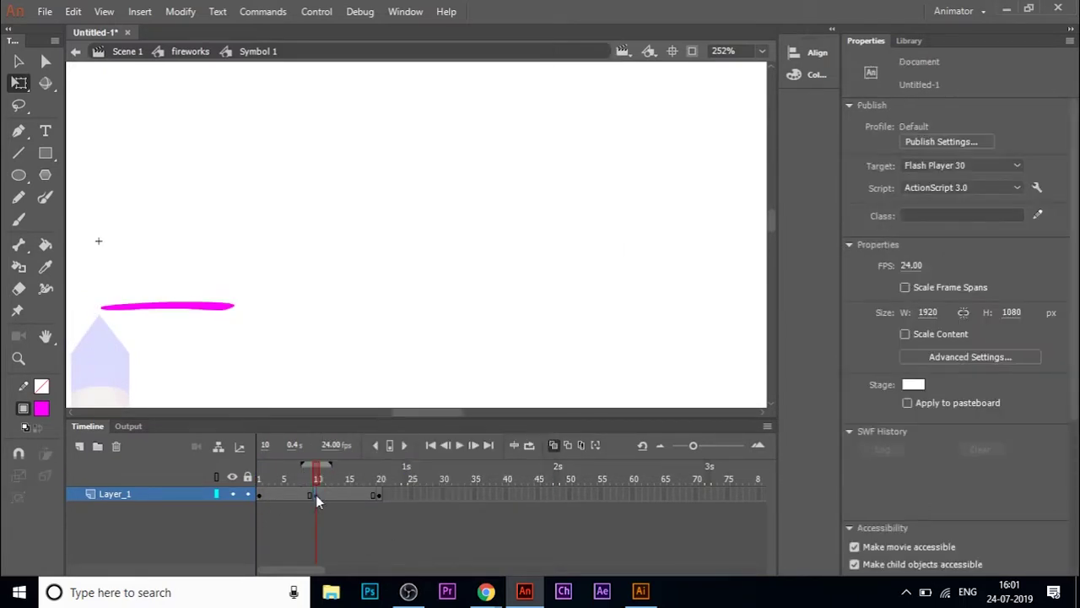
# Step: In frame 10, move the magenta streak horizontally away from the rocket and stretch it lengthwise from both ends
pyautogui.click(316, 494)
pyautogui.press('Right')
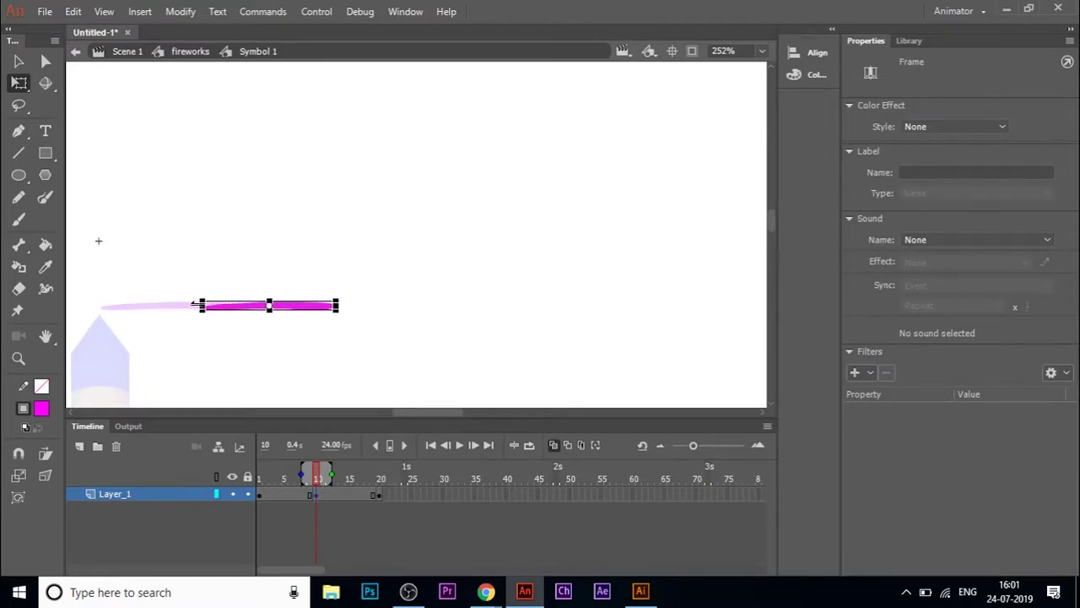
pyautogui.press('Right')
pyautogui.press('Right')
pyautogui.press('Right')
pyautogui.press('Right')
pyautogui.press('Right')
pyautogui.press('Right')
pyautogui.press('Right')
pyautogui.press('Right')
pyautogui.press('Right')
pyautogui.press('Right')
pyautogui.press('Right')
pyautogui.press('Right')
pyautogui.press('Right')
pyautogui.press('Right')
pyautogui.press('Right')
pyautogui.press('Right')
pyautogui.press('Right')
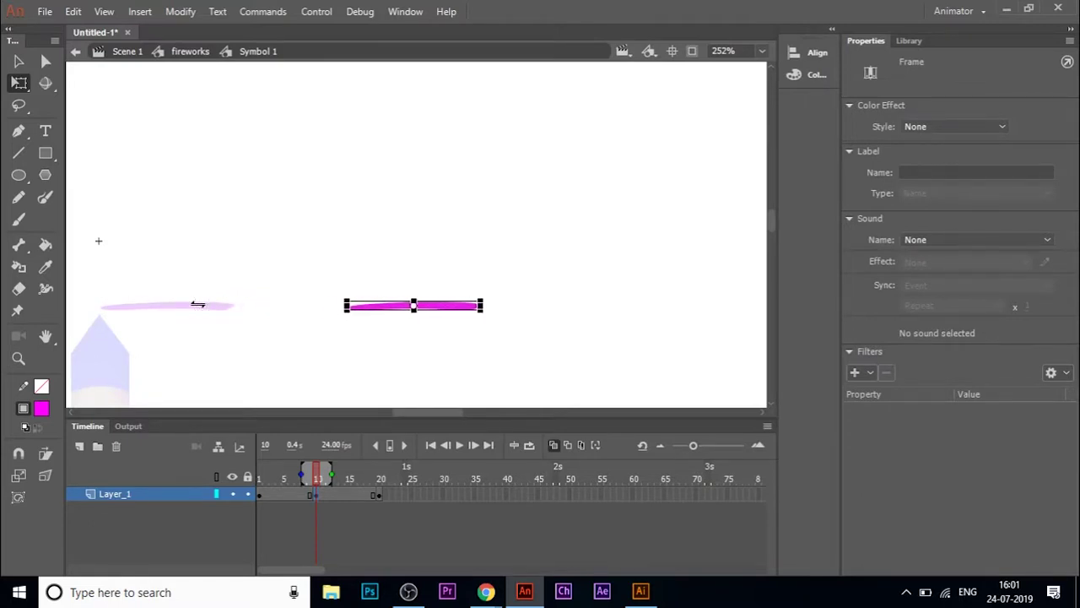
pyautogui.moveTo(479, 306)
pyautogui.mouseDown()
pyautogui.moveTo(557, 306)
pyautogui.moveTo(535, 306)
pyautogui.mouseUp()
# Step: In frame 20, move the streak horizontally beyond its frame 10 position and shrink it to a dot about 3 px wide
pyautogui.click(348, 494)
pyautogui.click(379, 478)
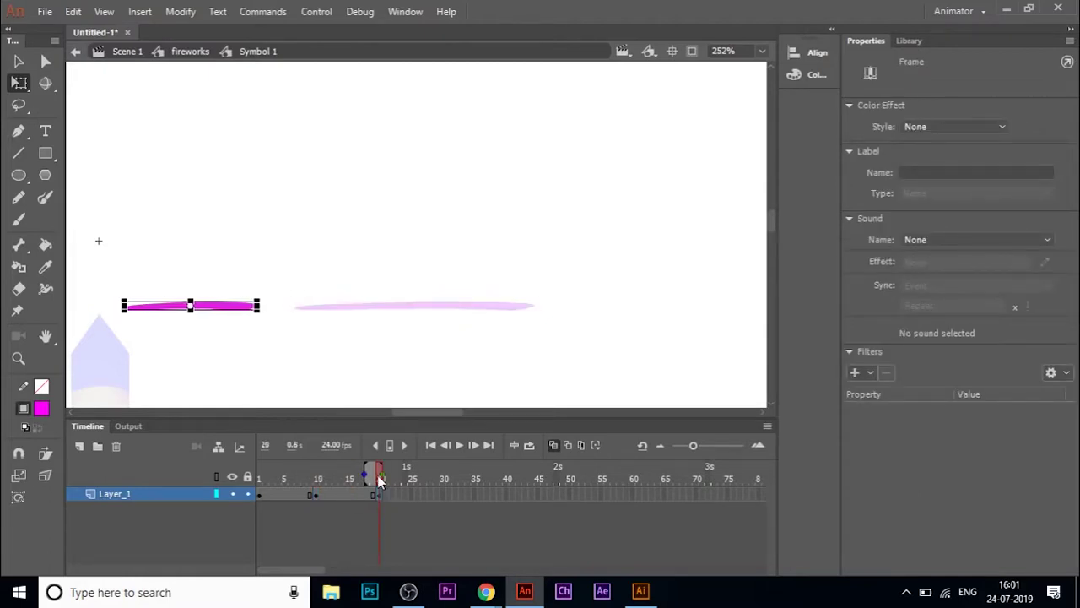
pyautogui.press('Right')
pyautogui.press('Right')
pyautogui.press('Right')
pyautogui.press('Right')
pyautogui.press('Right')
pyautogui.press('Right')
pyautogui.press('Right')
pyautogui.press('Right')
pyautogui.press('Right')
pyautogui.press('Right')
pyautogui.press('Right')
pyautogui.press('Right')
pyautogui.press('Right')
pyautogui.press('Right')
pyautogui.press('Right')
pyautogui.press('Right')
pyautogui.press('Right')
pyautogui.press('Right')
pyautogui.press('Right')
pyautogui.press('Right')
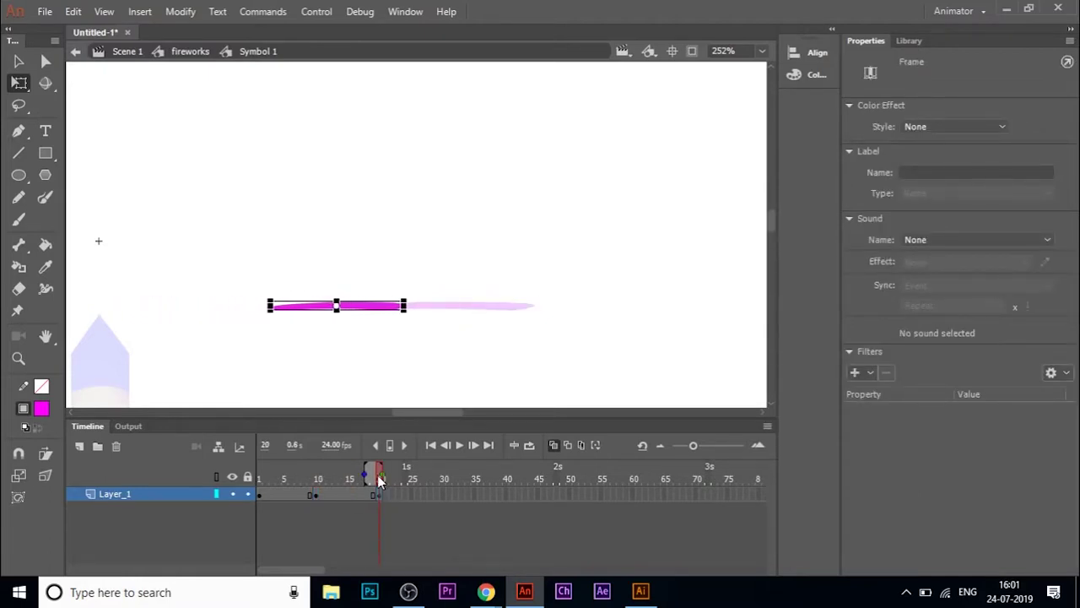
pyautogui.press('Right')
pyautogui.press('Right')
pyautogui.press('Right')
pyautogui.press('Right')
pyautogui.press('Right')
pyautogui.press('Right')
pyautogui.press('Right')
pyautogui.press('Right')
pyautogui.press('Right')
pyautogui.press('Right')
pyautogui.press('Right')
pyautogui.press('Right')
pyautogui.press('Right')
pyautogui.press('Right')
pyautogui.press('Right')
pyautogui.press('Right')
pyautogui.press('Right')
pyautogui.press('Right')
pyautogui.press('Right')
pyautogui.press('Right')
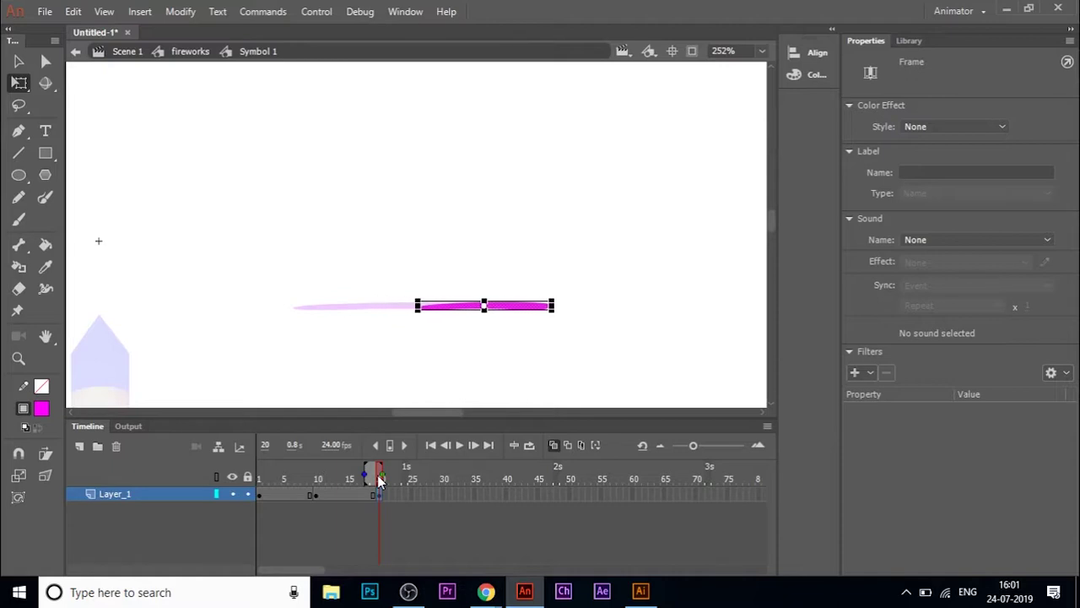
pyautogui.press('Right')
pyautogui.press('Right')
pyautogui.press('Right')
pyautogui.press('Right')
pyautogui.press('Right')
pyautogui.press('Right')
pyautogui.press('Right')
pyautogui.press('Right')
pyautogui.press('Right')
pyautogui.press('Right')
pyautogui.press('Right')
pyautogui.press('Right')
pyautogui.press('Right')
pyautogui.press('Right')
pyautogui.press('Right')
pyautogui.press('Right')
pyautogui.press('Right')
pyautogui.press('Right')
pyautogui.press('Right')
pyautogui.press('Right')
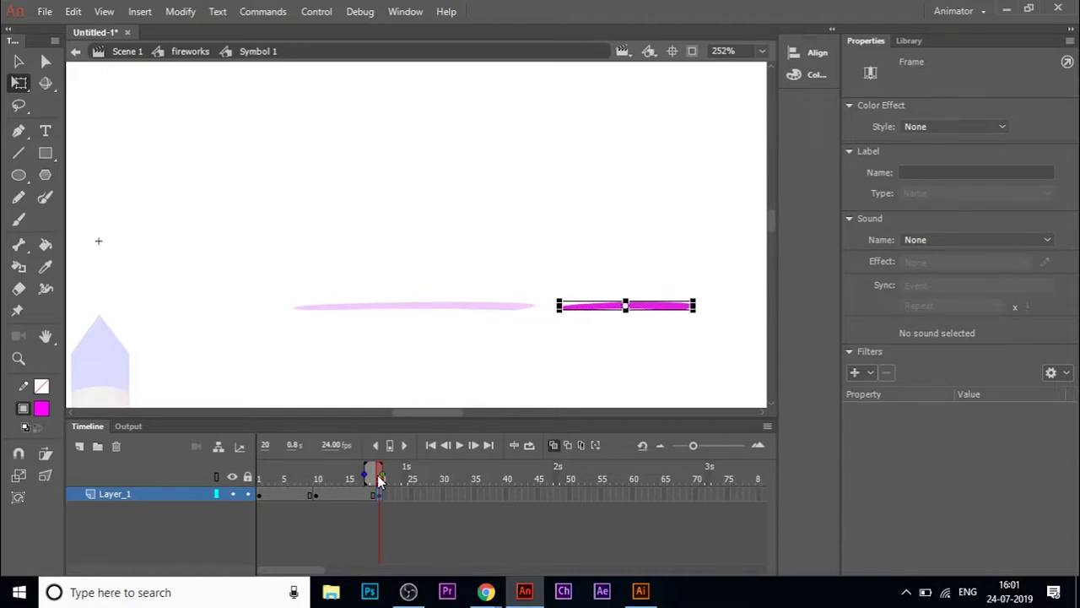
pyautogui.moveTo(695, 306); pyautogui.dragTo(628, 340)
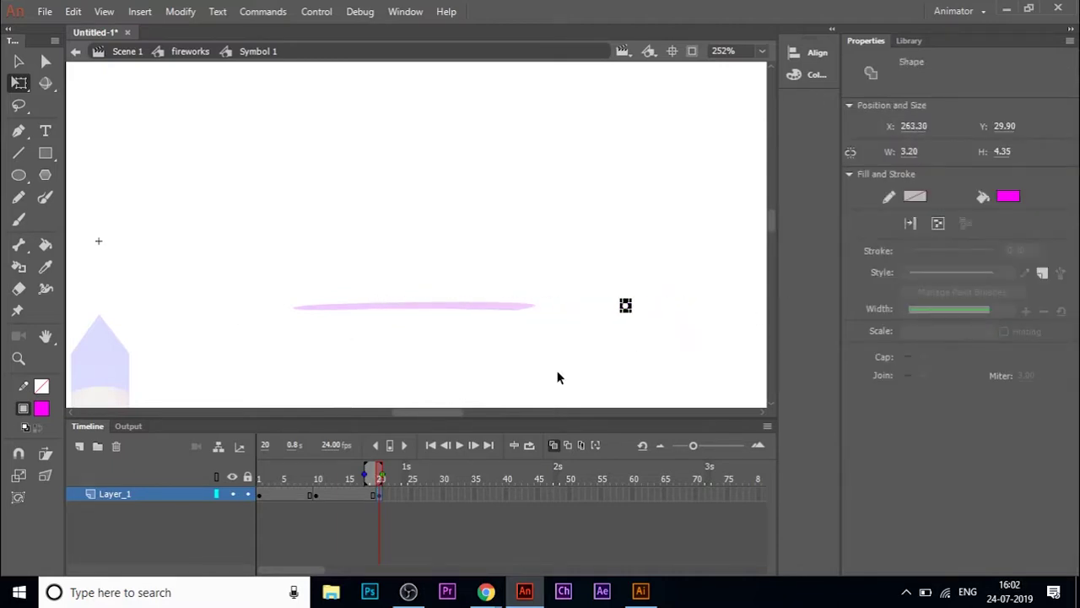
pyautogui.press('Right')
pyautogui.press('Right')
pyautogui.press('Right')
pyautogui.press('Right')
pyautogui.press('Right')
pyautogui.moveTo(286, 494); pyautogui.dragTo(333, 494)
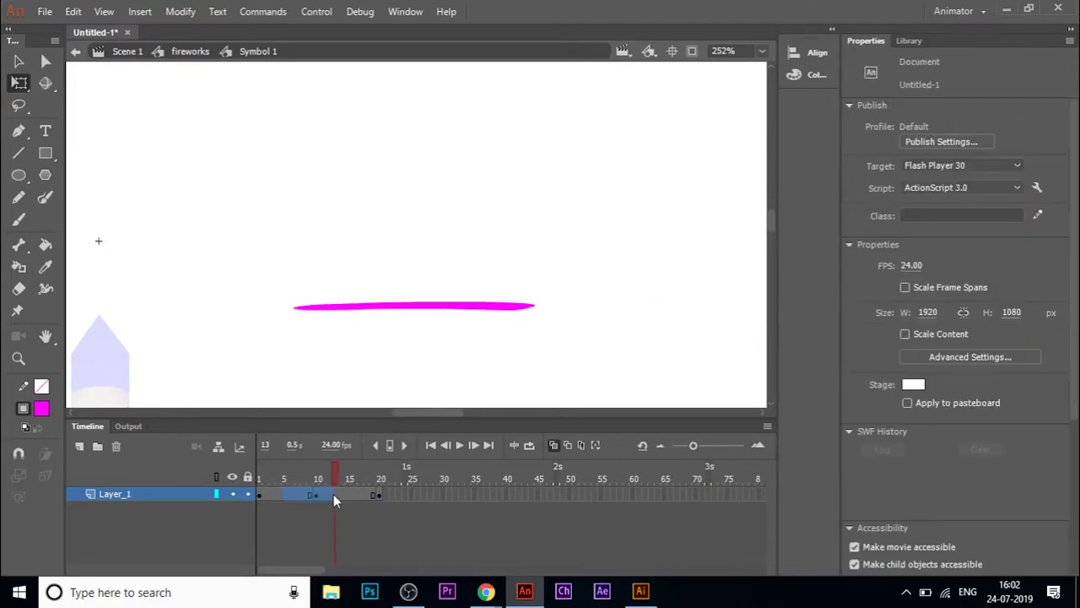
pyautogui.rightClick(333, 494)
pyautogui.click(478, 85)
pyautogui.click(622, 323)
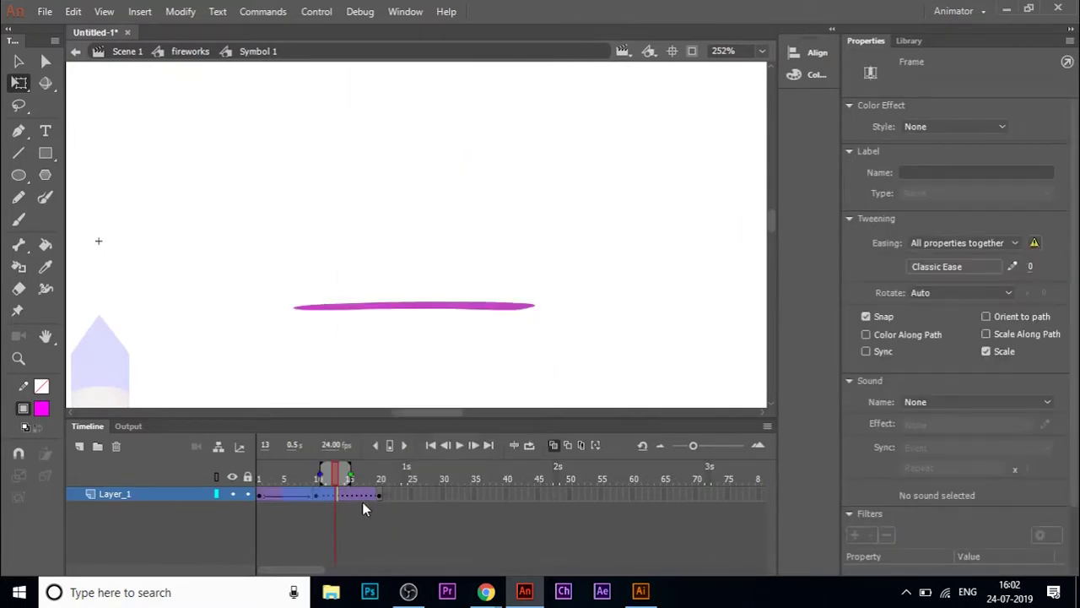
pyautogui.hotkey('ctrl', 'z')
# Step: Create a classic tween between frames 1 and 10 and another between frames 10 and 20 of the streak's layer
pyautogui.rightClick(285, 494)
pyautogui.click(415, 83)
pyautogui.press('Return')
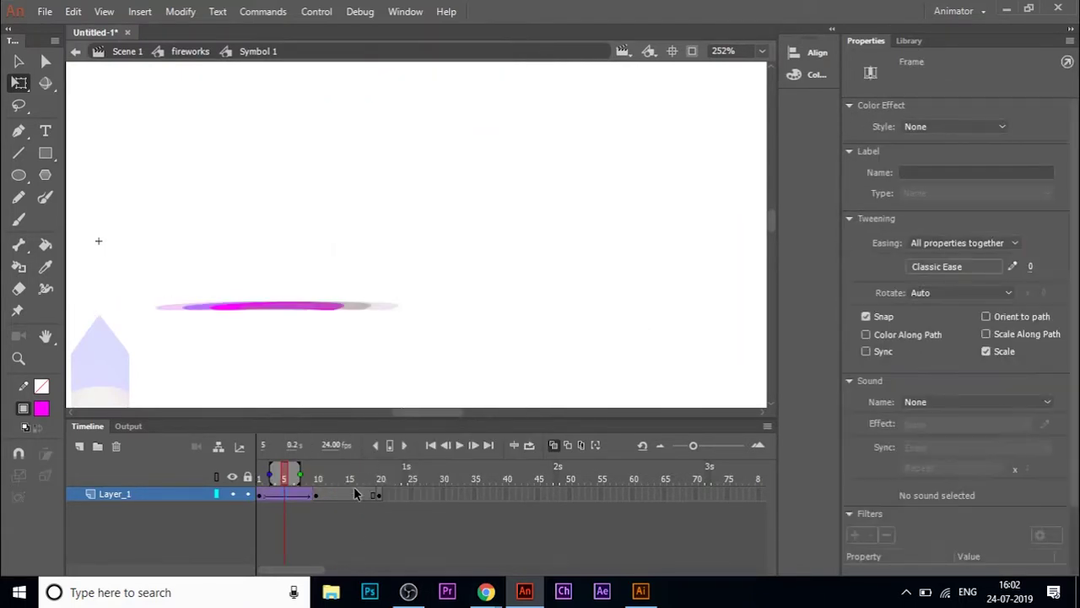
pyautogui.rightClick(355, 494)
pyautogui.click(405, 85)
pyautogui.press('Return')
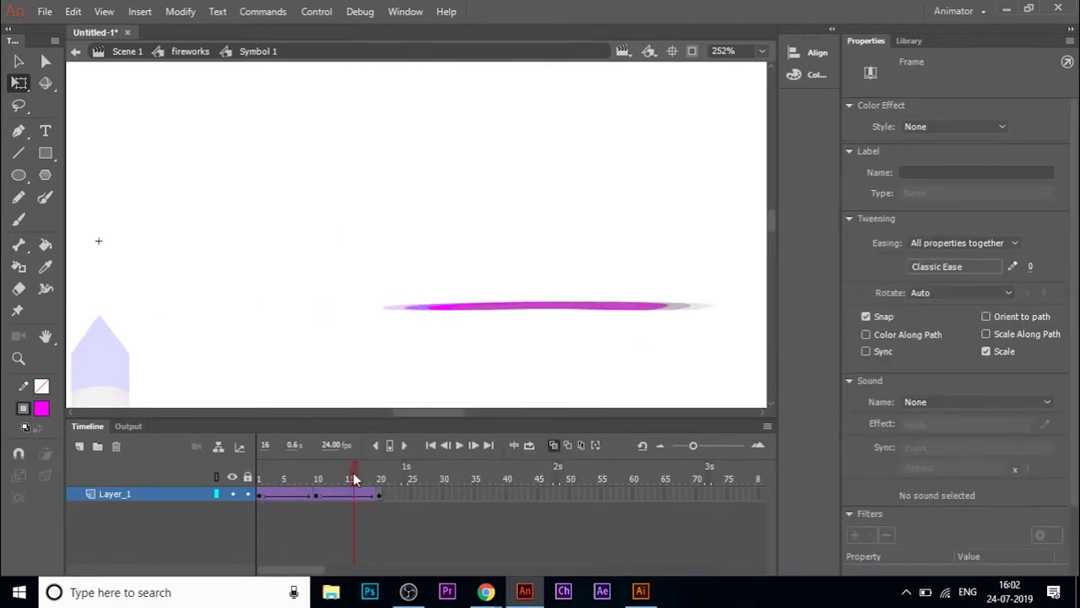
# Step: Preview the streak's motion up to frame 20 and turn on loop playback
pyautogui.moveTo(353, 472)
pyautogui.mouseDown()
pyautogui.moveTo(260, 473)
pyautogui.moveTo(401, 456)
pyautogui.mouseUp()
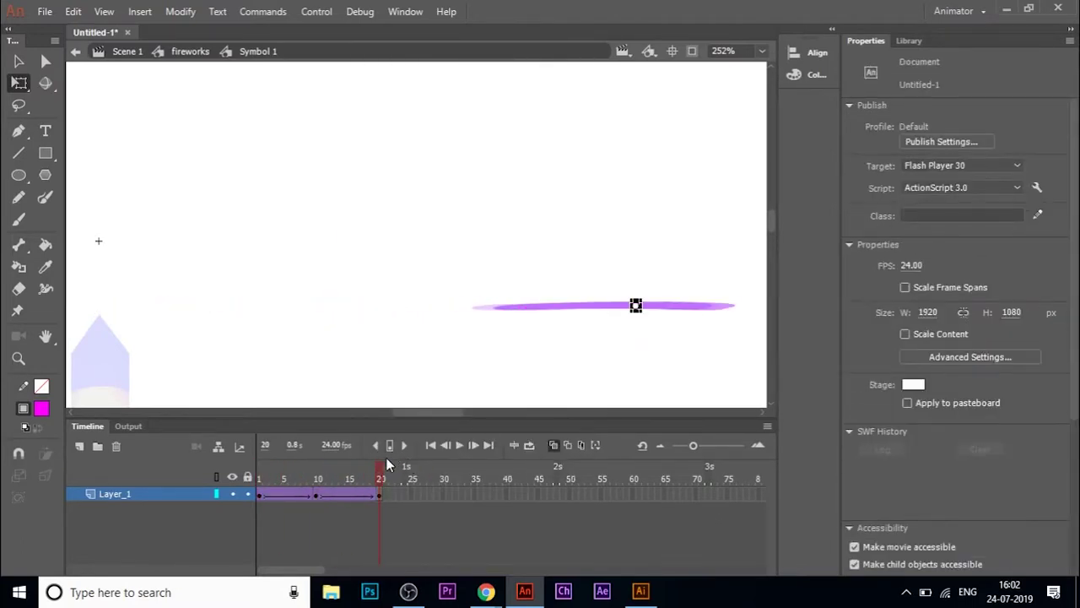
pyautogui.click(532, 446)
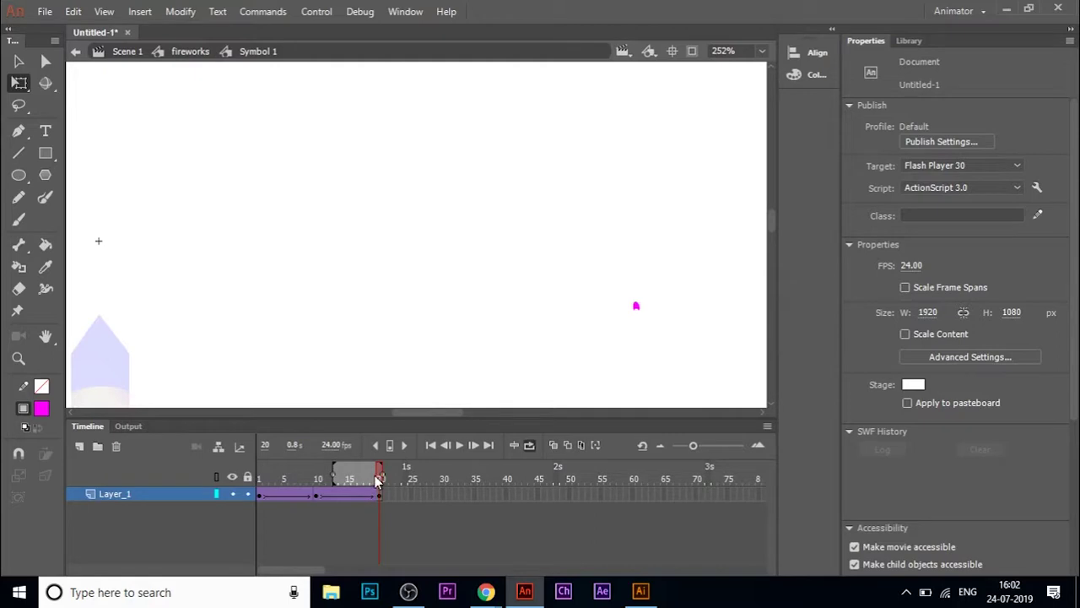
pyautogui.moveTo(379, 478)
pyautogui.mouseDown()
pyautogui.moveTo(389, 477)
pyautogui.moveTo(297, 494)
pyautogui.moveTo(336, 475)
pyautogui.moveTo(184, 483)
pyautogui.moveTo(360, 461)
pyautogui.moveTo(244, 478)
pyautogui.moveTo(398, 485)
pyautogui.mouseUp()
# Step: Apply shape tweens to both spans of the streak's layer, with easing of -100 on the first and adjusted easing on the second
pyautogui.rightClick(299, 494)
pyautogui.click(376, 75)
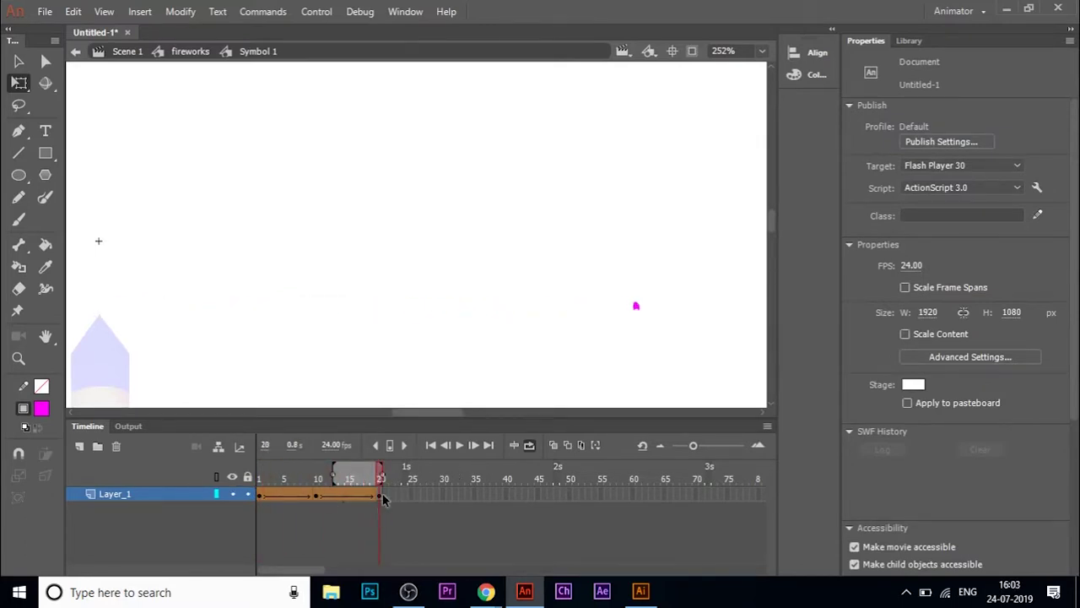
pyautogui.click(285, 493)
pyautogui.moveTo(1031, 267); pyautogui.dragTo(821, 314)
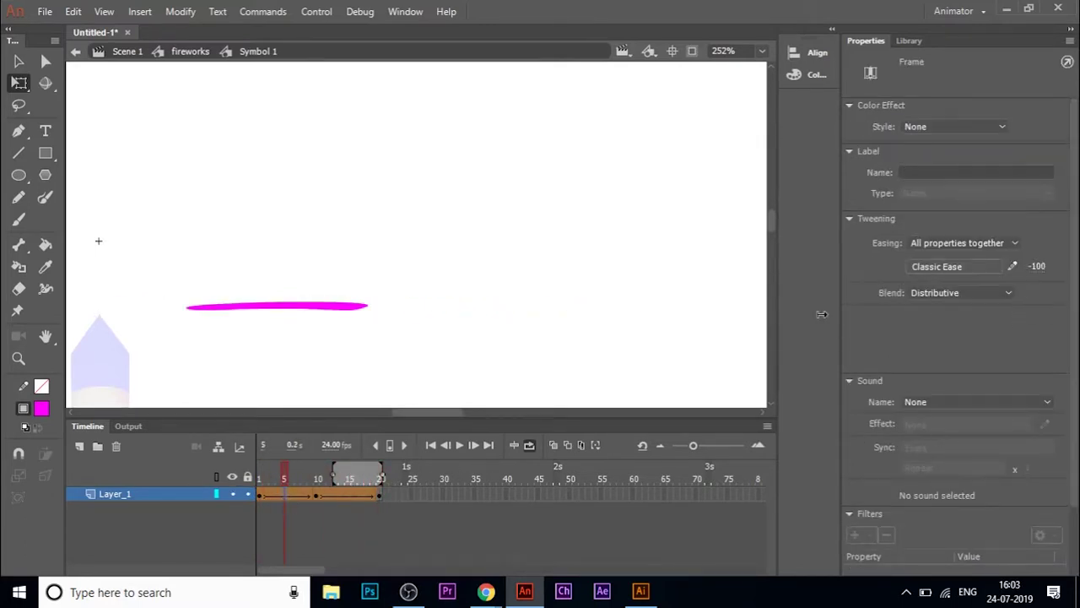
pyautogui.click(360, 497)
pyautogui.moveTo(1030, 270); pyautogui.dragTo(1078, 270)
pyautogui.moveTo(362, 471)
pyautogui.mouseDown()
pyautogui.moveTo(307, 476)
pyautogui.moveTo(381, 430)
pyautogui.moveTo(258, 469)
pyautogui.mouseUp()
# Step: Return to the fireworks symbol with onion skinning on and place the streak's transformation point at its inner end, above the rocket tip
pyautogui.doubleClick(351, 351)
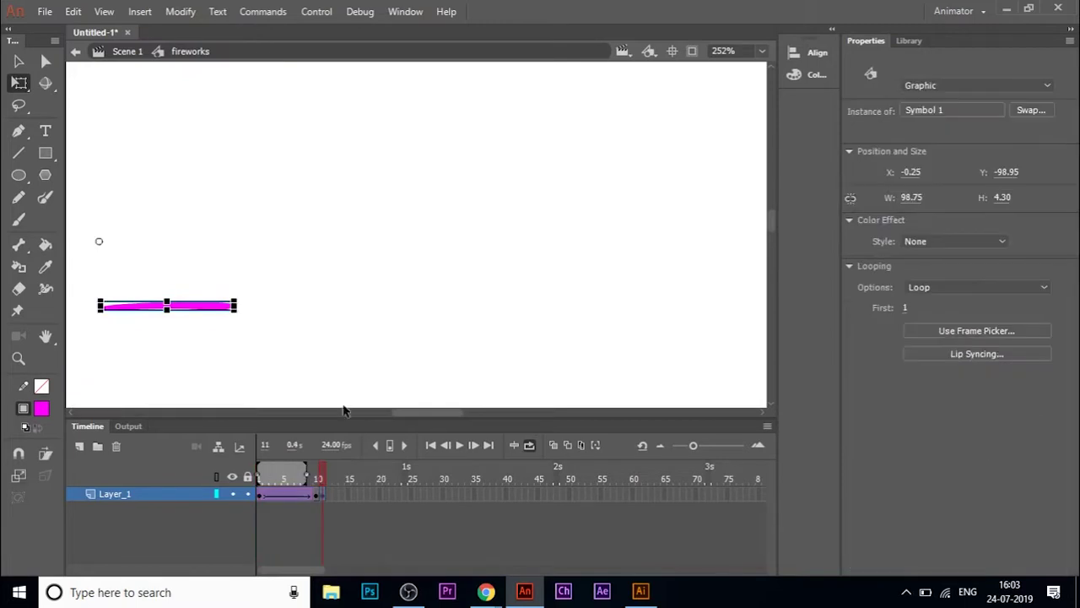
pyautogui.moveTo(406, 413)
pyautogui.mouseDown()
pyautogui.moveTo(328, 445)
pyautogui.moveTo(381, 431)
pyautogui.mouseUp()
pyautogui.click(553, 444)
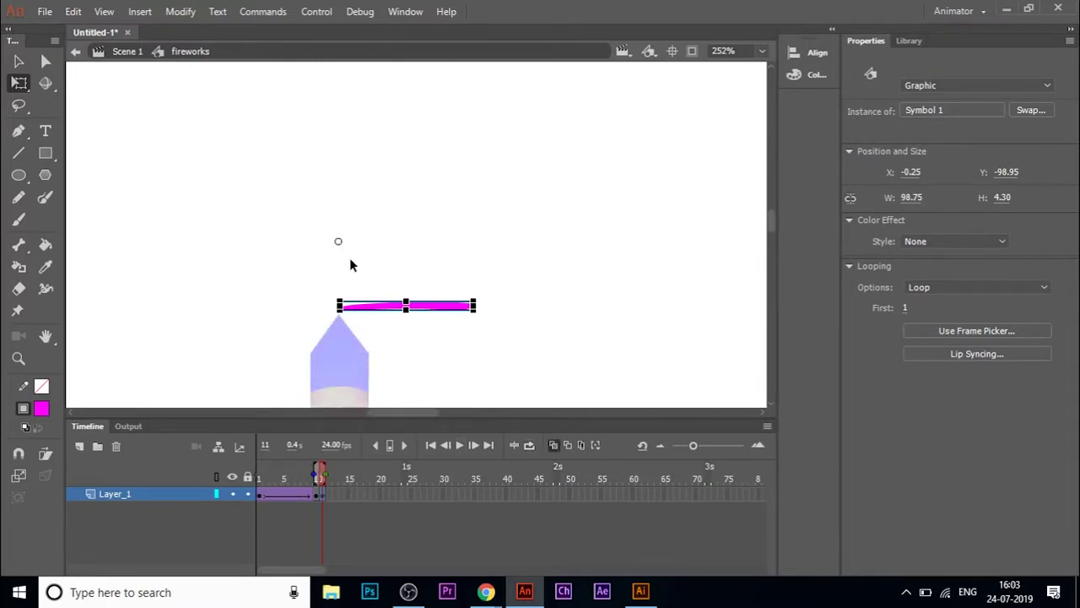
pyautogui.moveTo(337, 242); pyautogui.dragTo(342, 308)
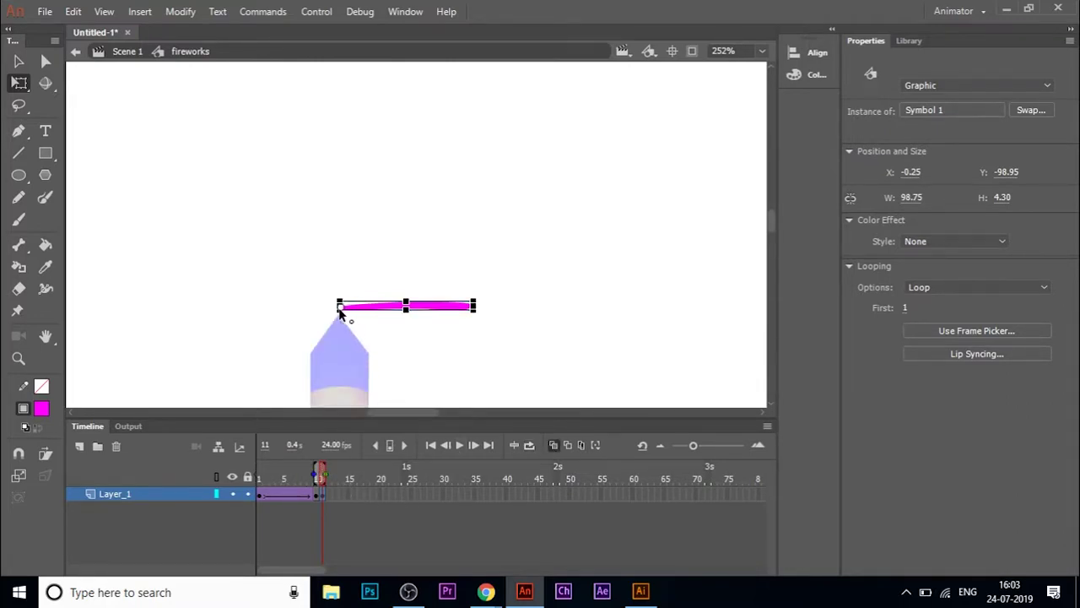
# Step: Bring up the Transform settings for the streak and dock them with Align and Color
pyautogui.click(403, 11)
pyautogui.click(471, 434)
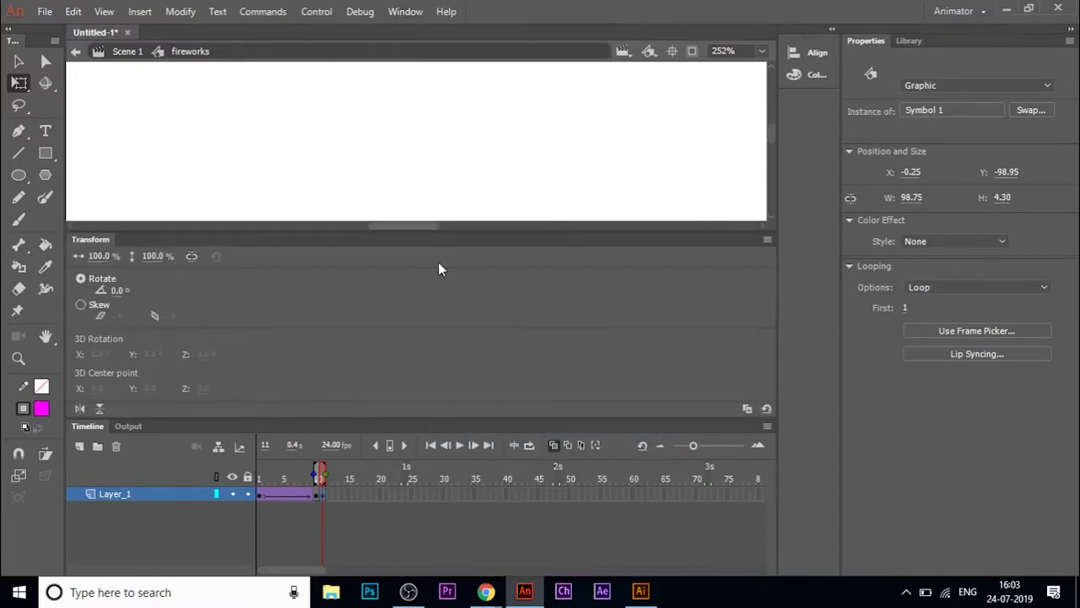
pyautogui.moveTo(172, 237); pyautogui.dragTo(831, 90)
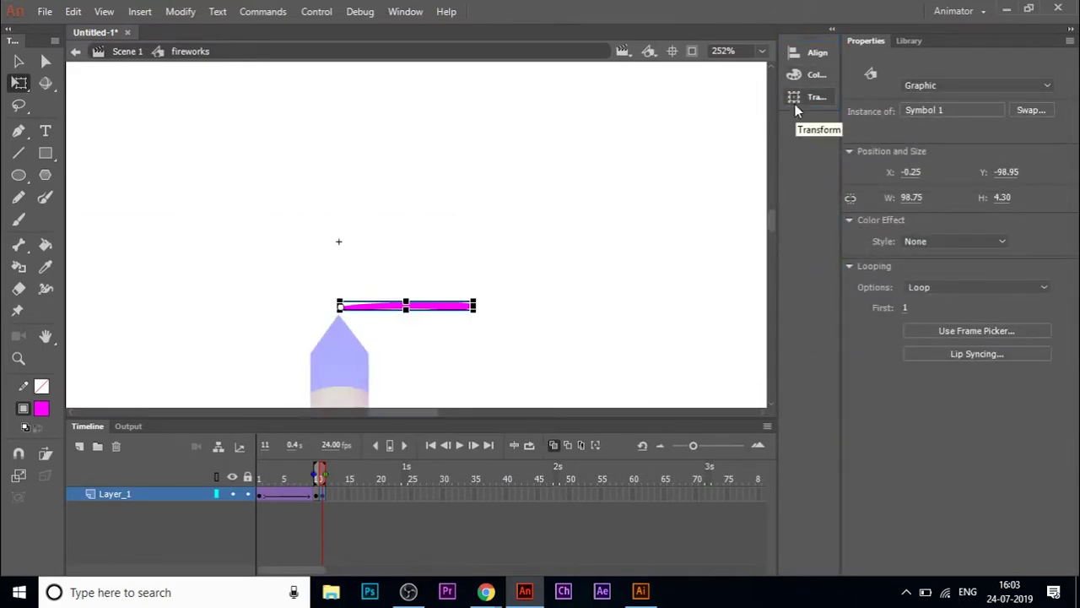
pyautogui.click(795, 104)
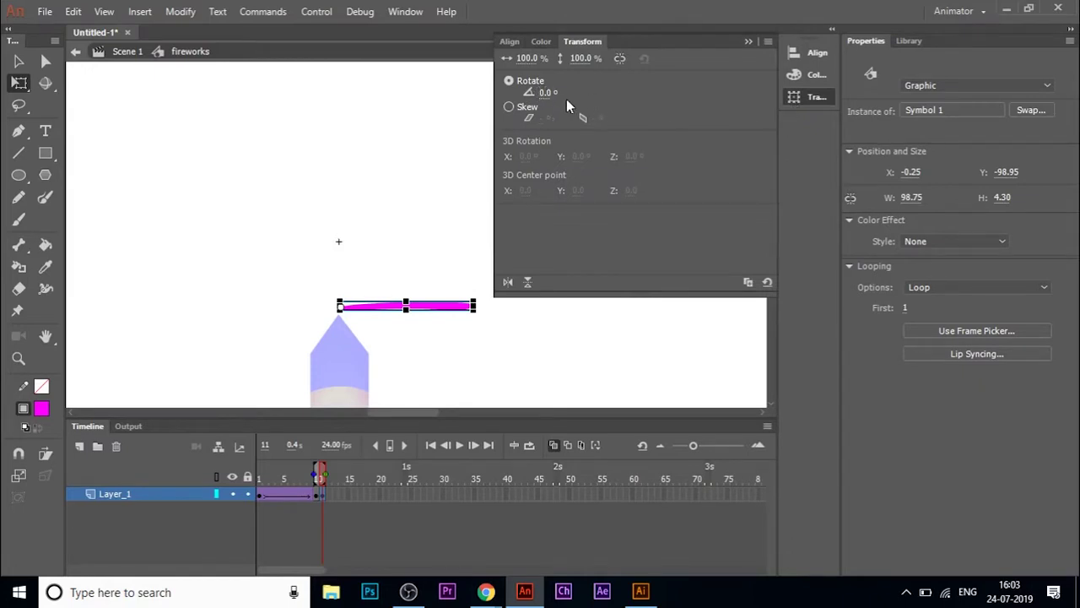
# Step: Make rotated copies of the streak around its inner end in 15° increments until they form a full circular burst
pyautogui.click(547, 93)
pyautogui.click(748, 282)
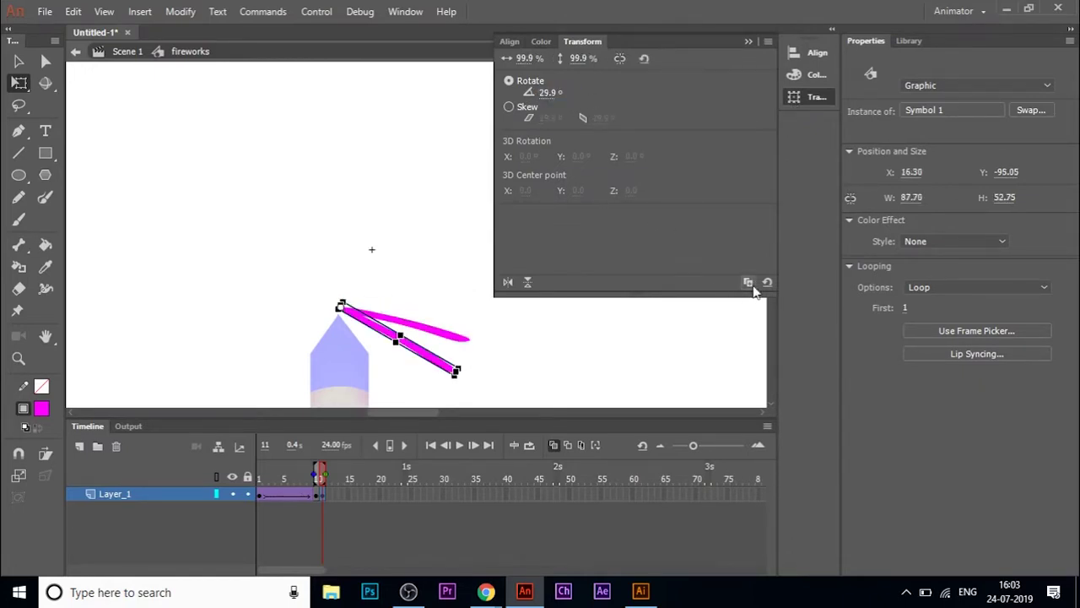
pyautogui.click(754, 287)
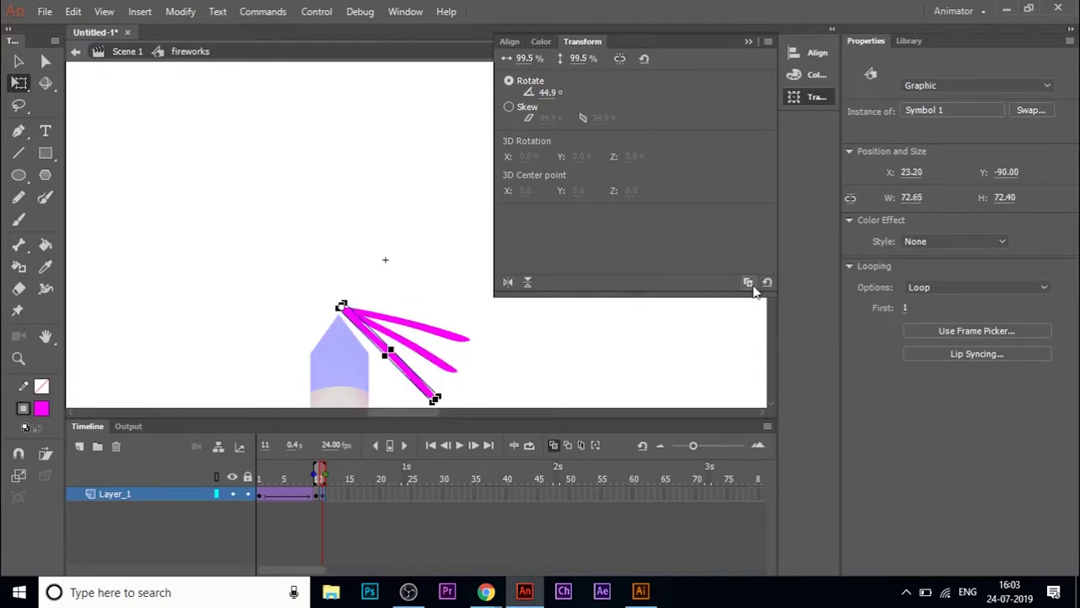
pyautogui.click(753, 287)
pyautogui.click(754, 287)
pyautogui.click(754, 287)
pyautogui.click(754, 287)
pyautogui.click(753, 287)
pyautogui.click(753, 287)
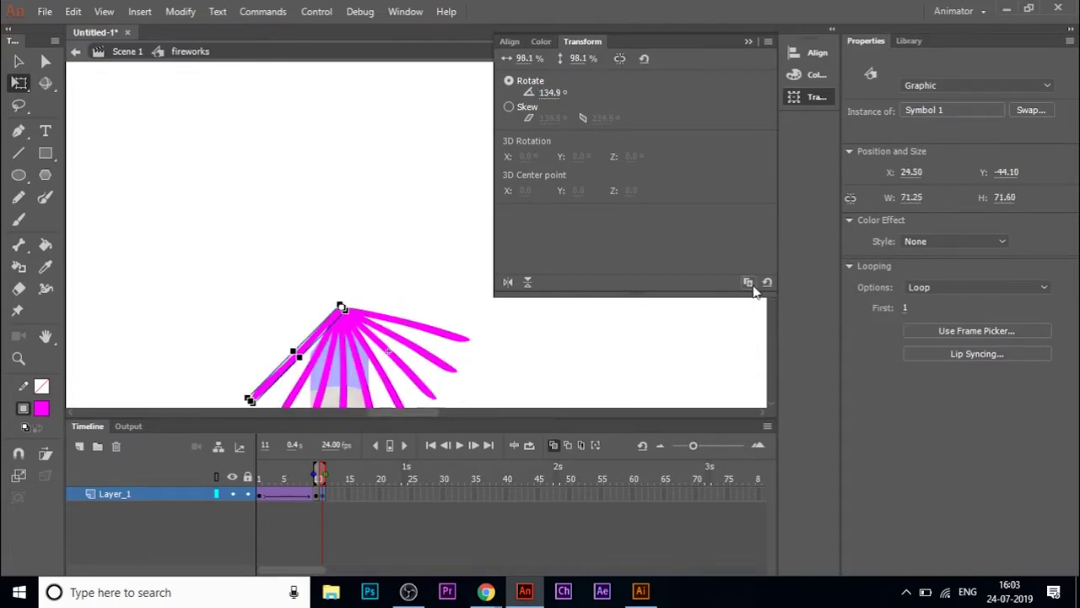
pyautogui.click(754, 287)
pyautogui.click(753, 287)
pyautogui.click(753, 287)
pyautogui.click(753, 287)
pyautogui.click(754, 287)
pyautogui.click(753, 287)
pyautogui.click(753, 287)
pyautogui.click(753, 287)
pyautogui.click(754, 287)
pyautogui.click(754, 287)
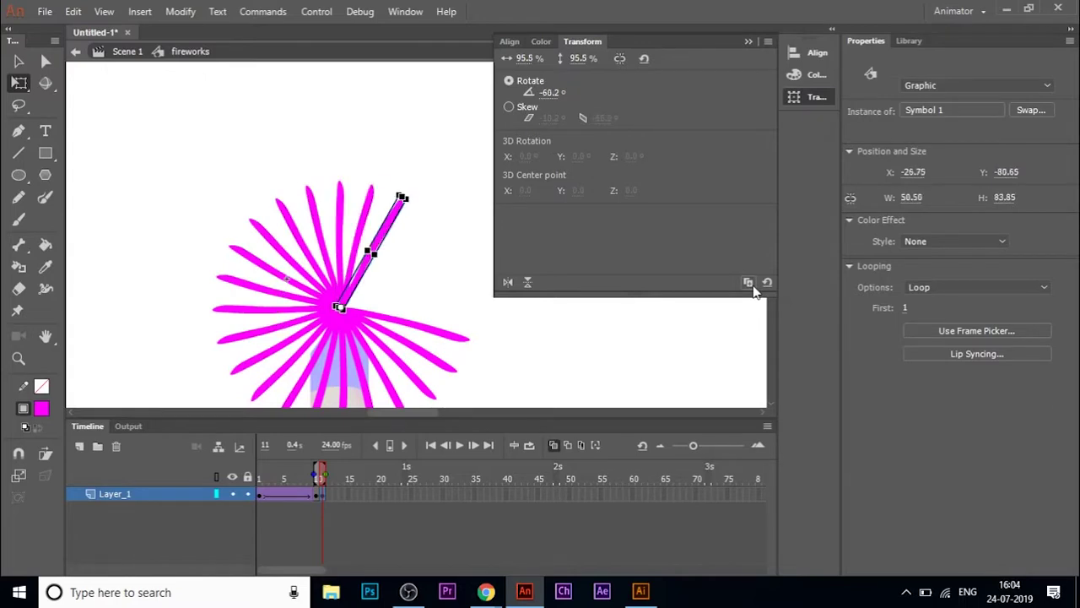
pyautogui.click(754, 287)
pyautogui.click(754, 287)
pyautogui.click(754, 287)
pyautogui.click(753, 287)
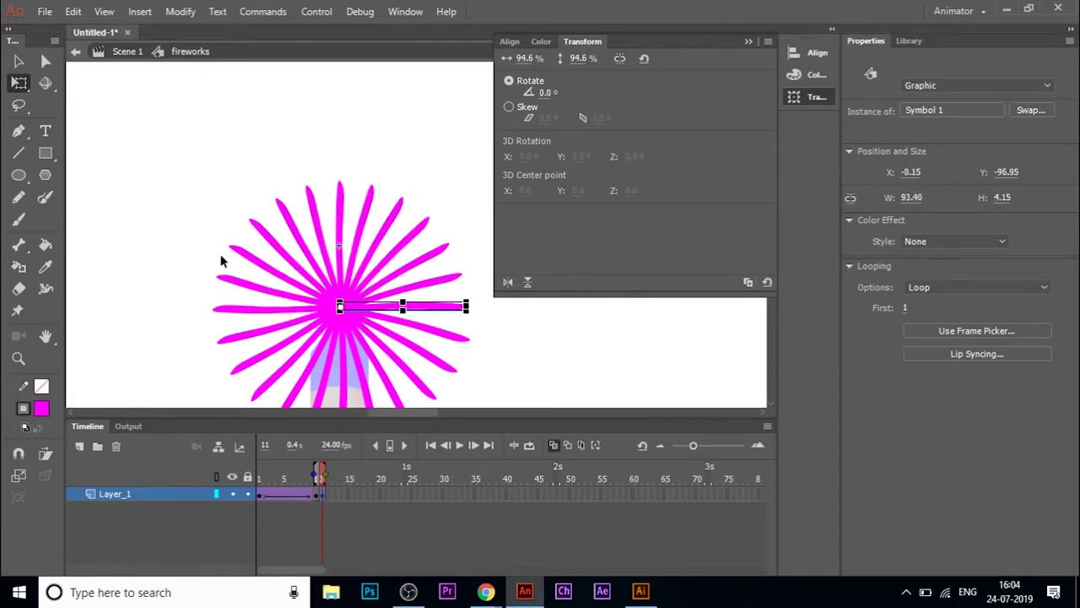
pyautogui.click(748, 42)
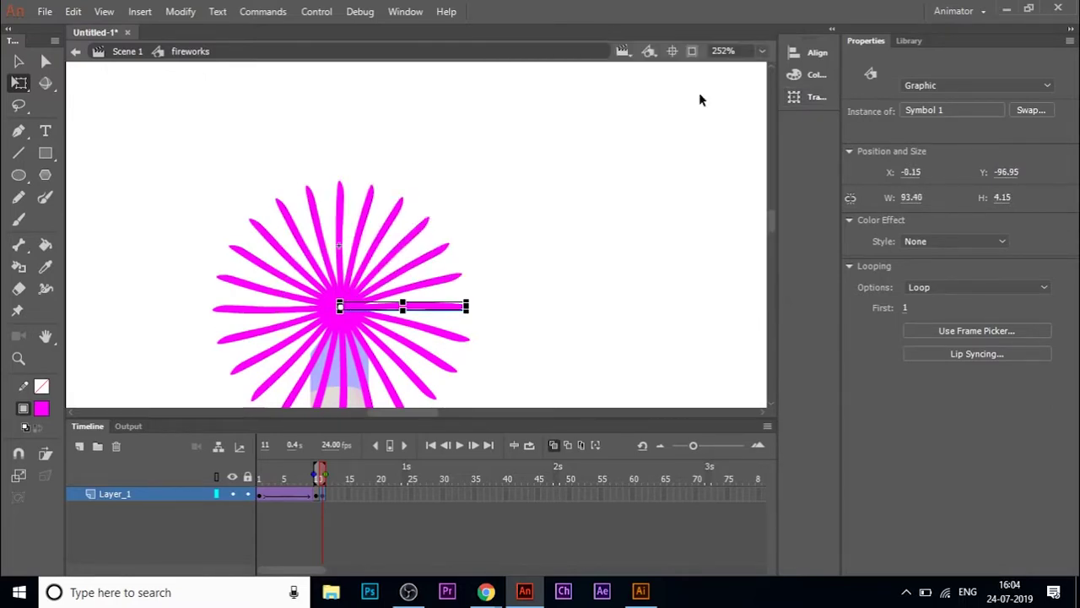
pyautogui.click(538, 364)
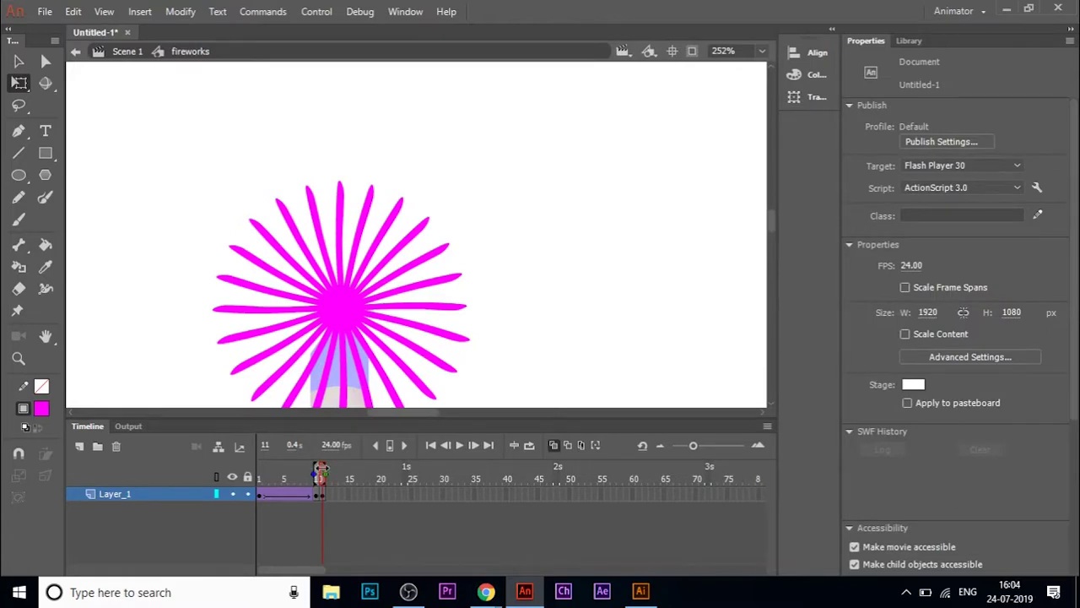
# Step: Inside the streak symbol, shift the frame 1 streak about 10 px outward from the burst's center, and return to the fireworks symbol
pyautogui.doubleClick(323, 250)
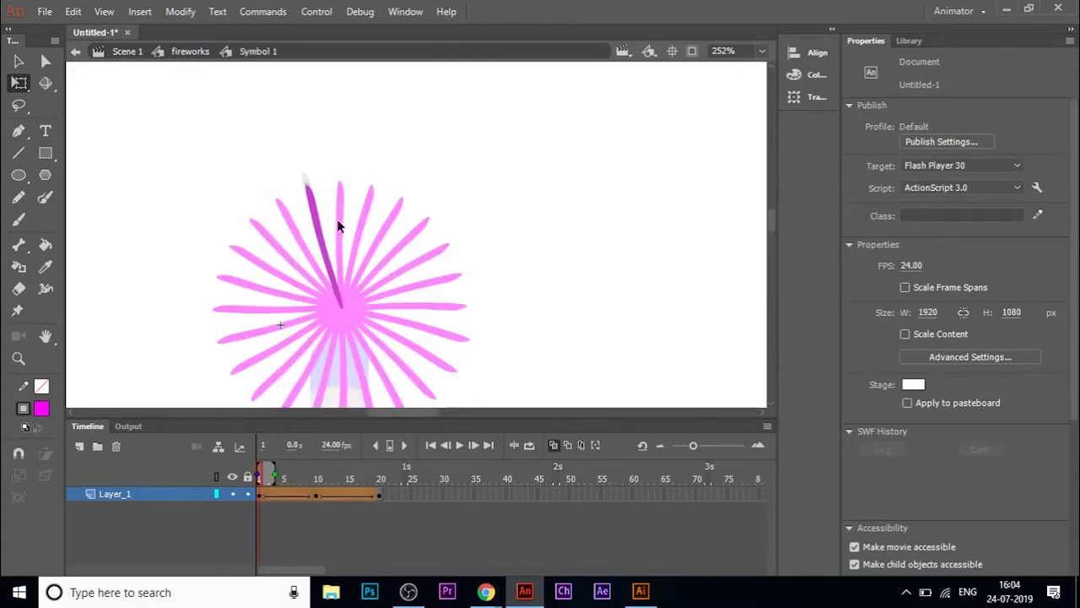
pyautogui.click(15, 77)
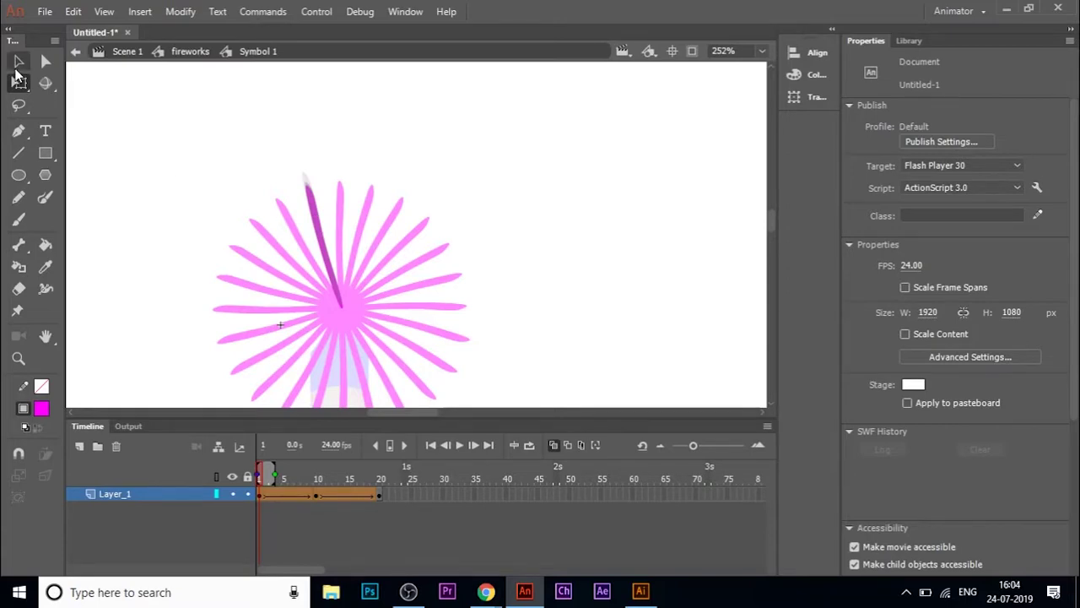
pyautogui.click(322, 236)
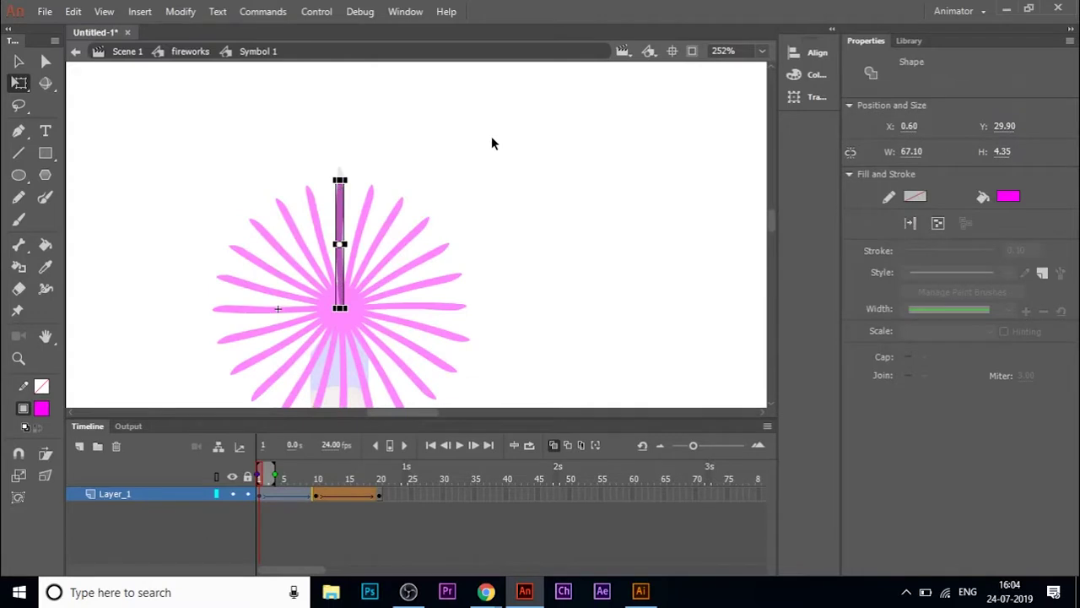
pyautogui.press('Up')
pyautogui.hotkey('shift', 'Up')
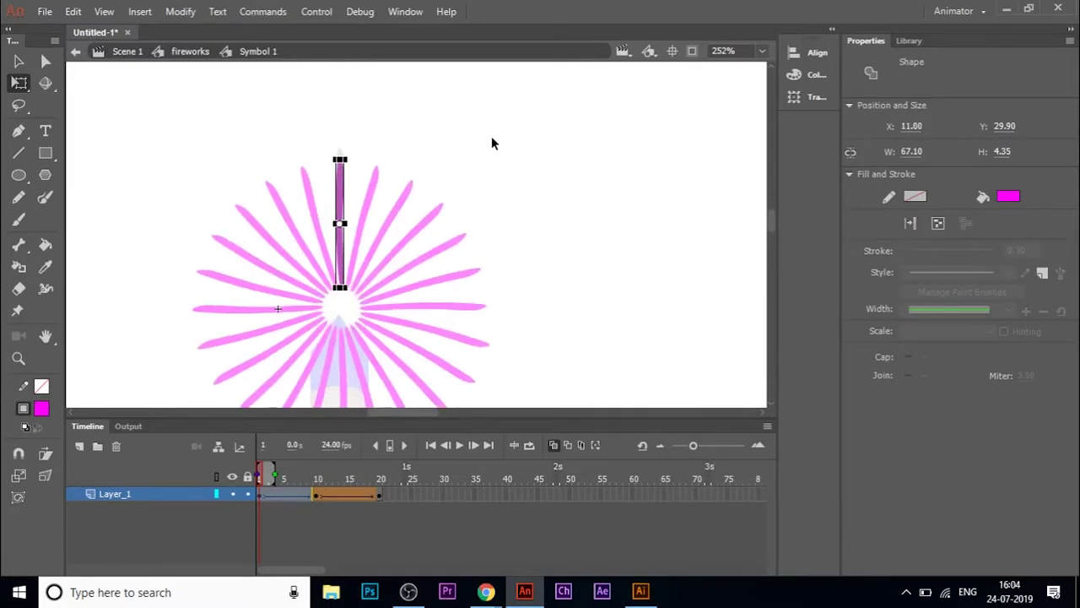
pyautogui.doubleClick(556, 159)
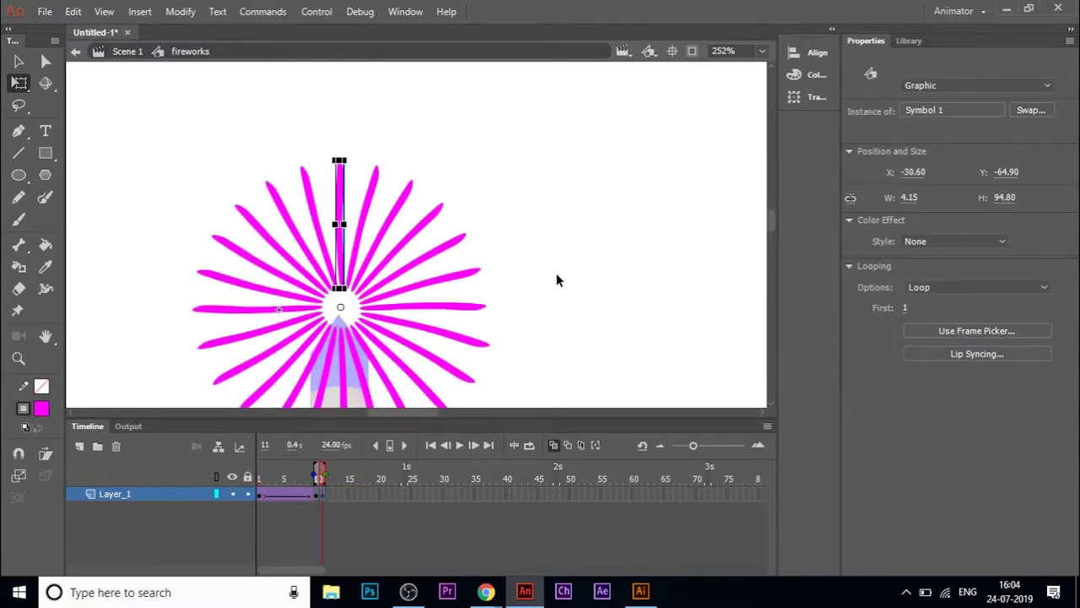
# Step: Select all the streaks of the burst, nudge them slightly down and left to center them over the rocket tip, and deselect them
pyautogui.moveTo(138, 101); pyautogui.dragTo(862, 586)
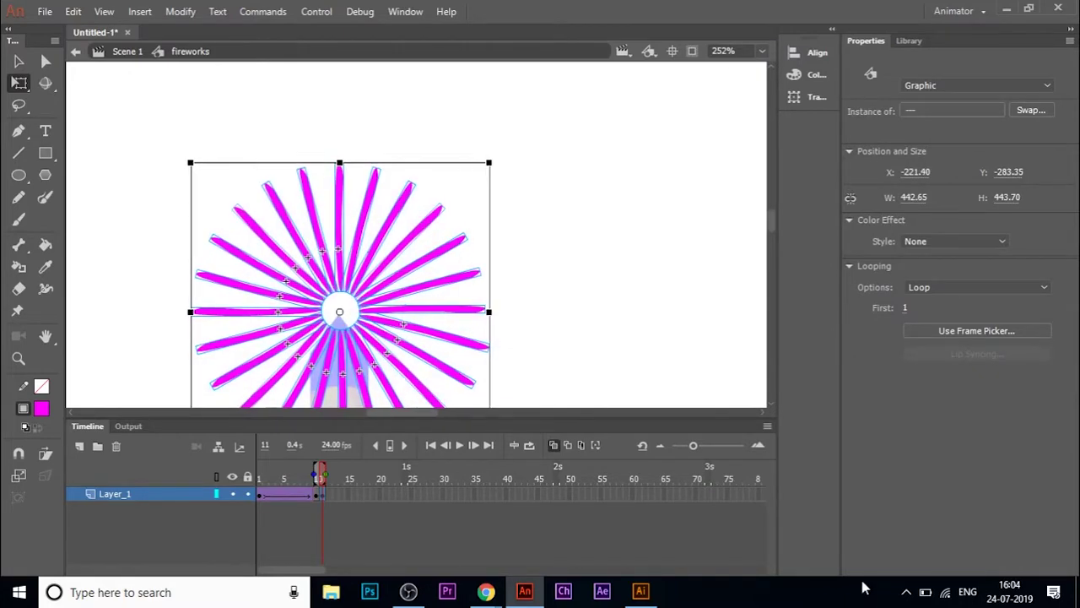
pyautogui.press('Down')
pyautogui.press('Down')
pyautogui.press('Left')
pyautogui.click(655, 322)
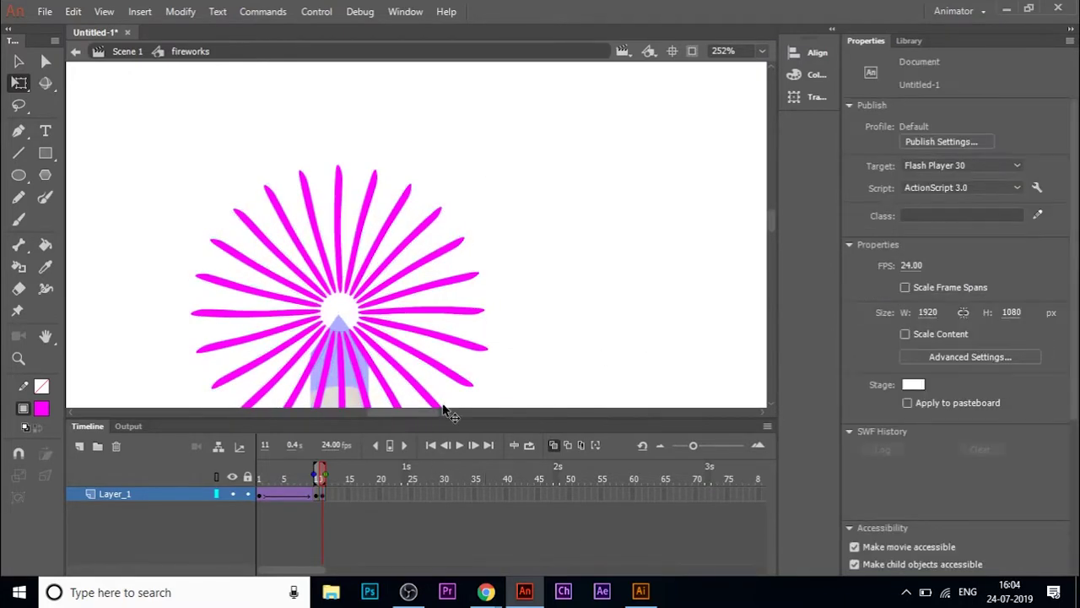
# Step: Select every third streak clockwise around the burst, from the upper-right diagonal one to the horizontal one on the far side
pyautogui.click(405, 248)
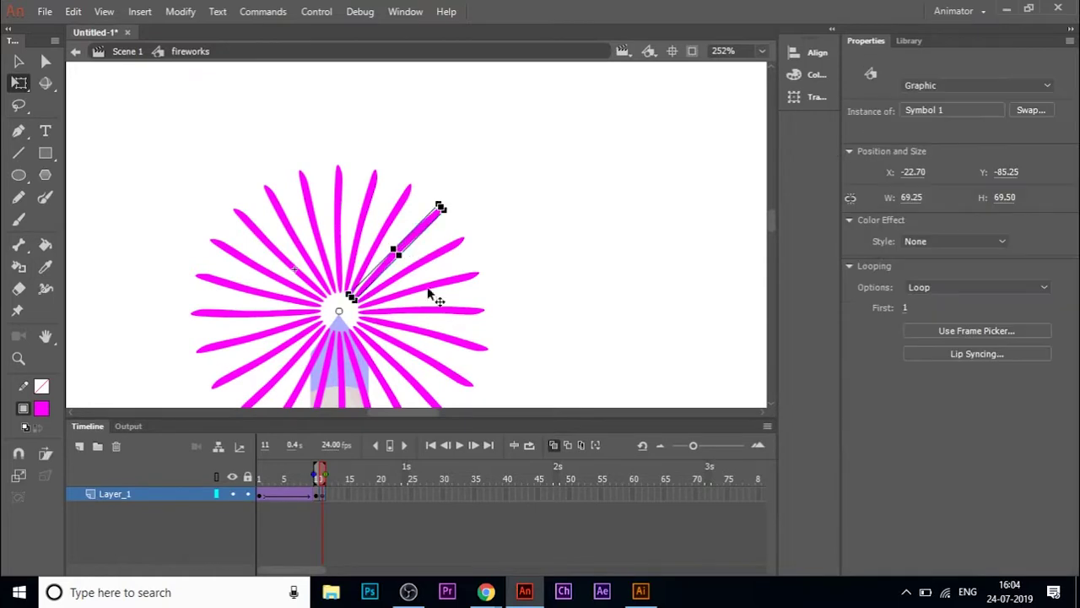
pyautogui.keyDown('shift'); pyautogui.click(397, 372); pyautogui.keyUp('shift')
pyautogui.keyDown('shift'); pyautogui.click(335, 377); pyautogui.keyUp('shift')
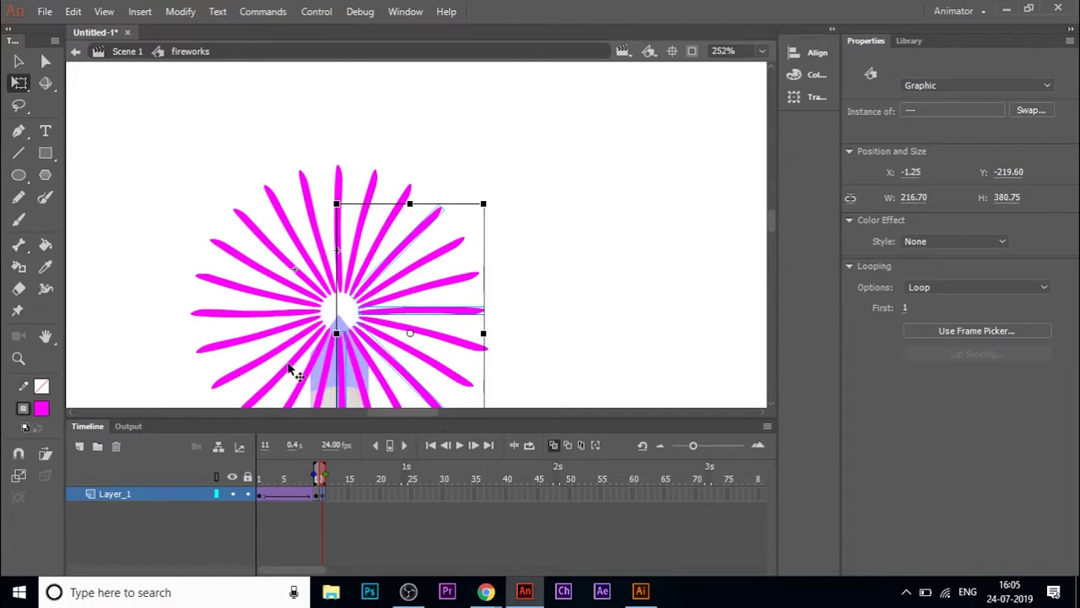
pyautogui.keyDown('shift'); pyautogui.click(289, 370); pyautogui.keyUp('shift')
pyautogui.keyDown('shift'); pyautogui.click(255, 316); pyautogui.keyUp('shift')
pyautogui.keyDown('shift'); pyautogui.click(269, 272); pyautogui.keyUp('shift')
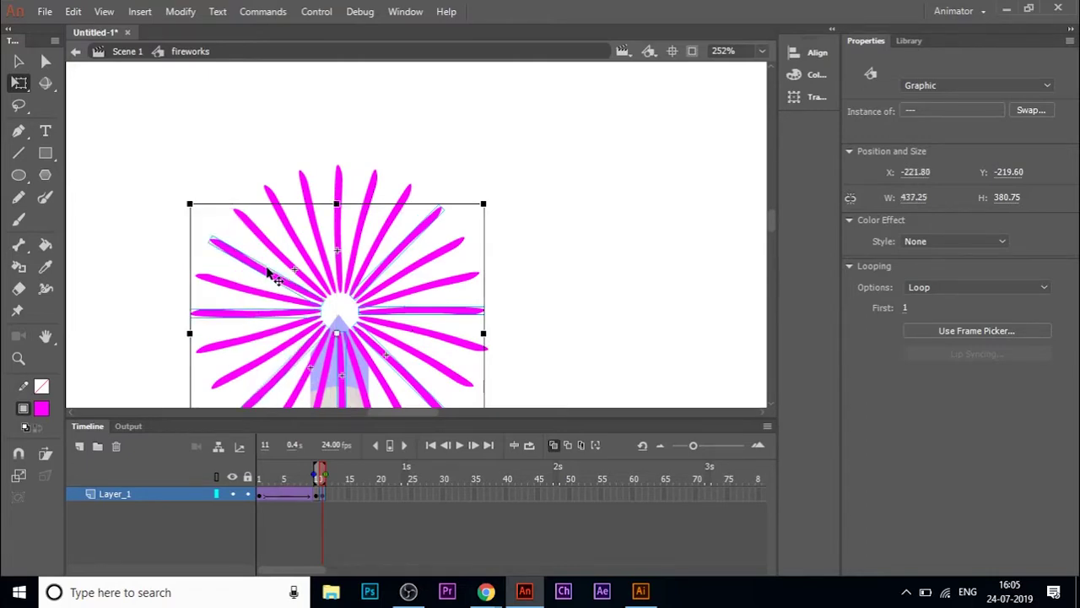
pyautogui.keyDown('shift'); pyautogui.click(292, 216); pyautogui.keyUp('shift')
pyautogui.keyDown('shift'); pyautogui.click(338, 207); pyautogui.keyUp('shift')
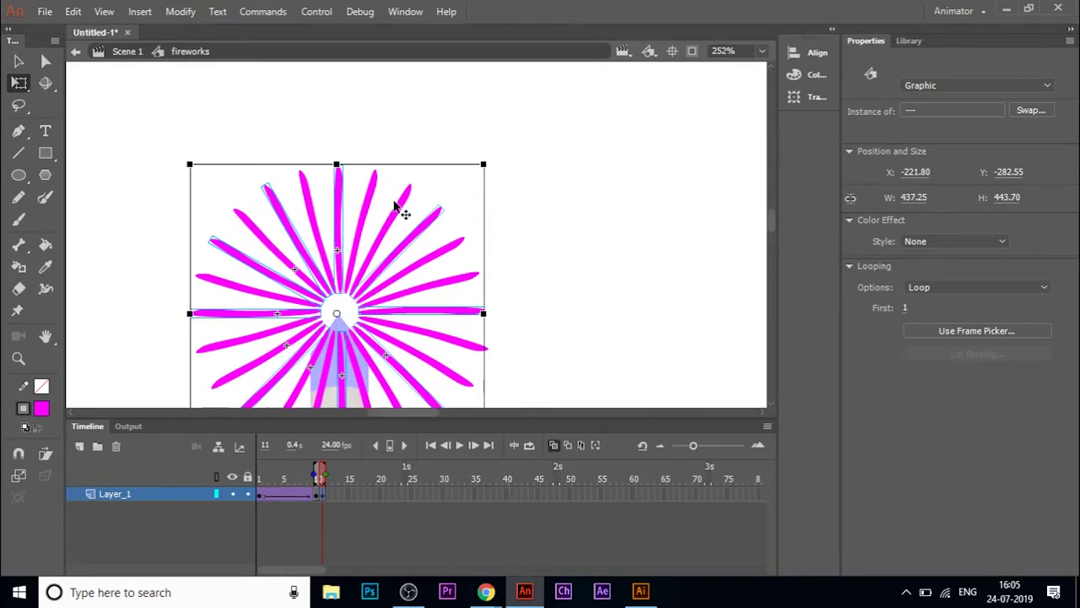
pyautogui.click(487, 195)
pyautogui.hotkey('ctrl', 'z')
pyautogui.hotkey('ctrl', 'z')
pyautogui.hotkey('ctrl', 'z')
pyautogui.hotkey('ctrl', 'z')
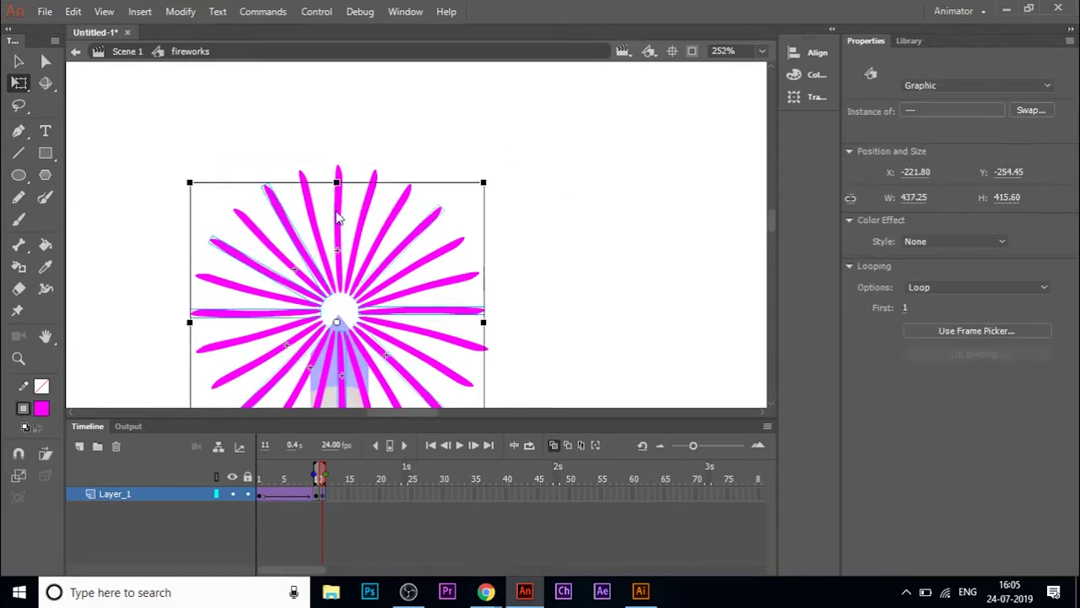
pyautogui.click(261, 258)
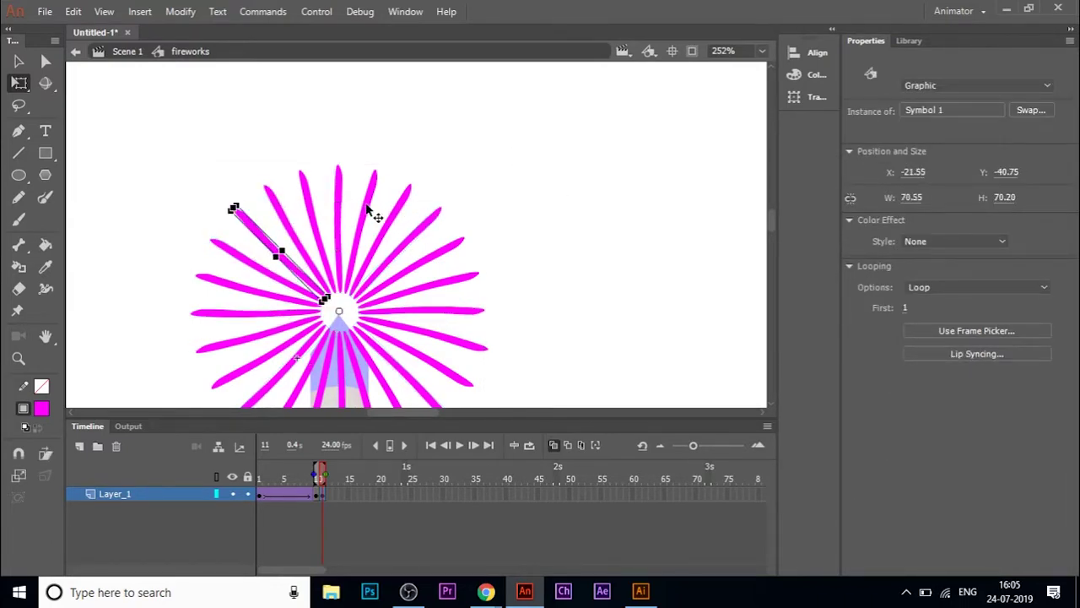
pyautogui.hotkey('ctrl', 'z')
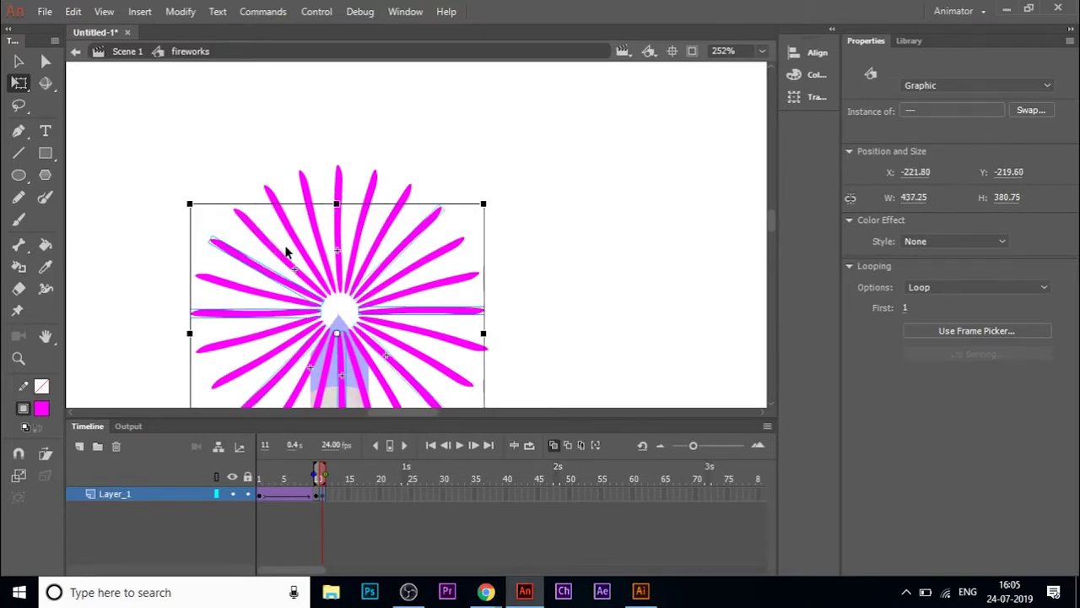
# Step: Complete the every-third-streak selection with the vertical top streak and scale the eight streaks to about half size around their common center
pyautogui.keyDown('shift'); pyautogui.click(339, 234); pyautogui.keyUp('shift')
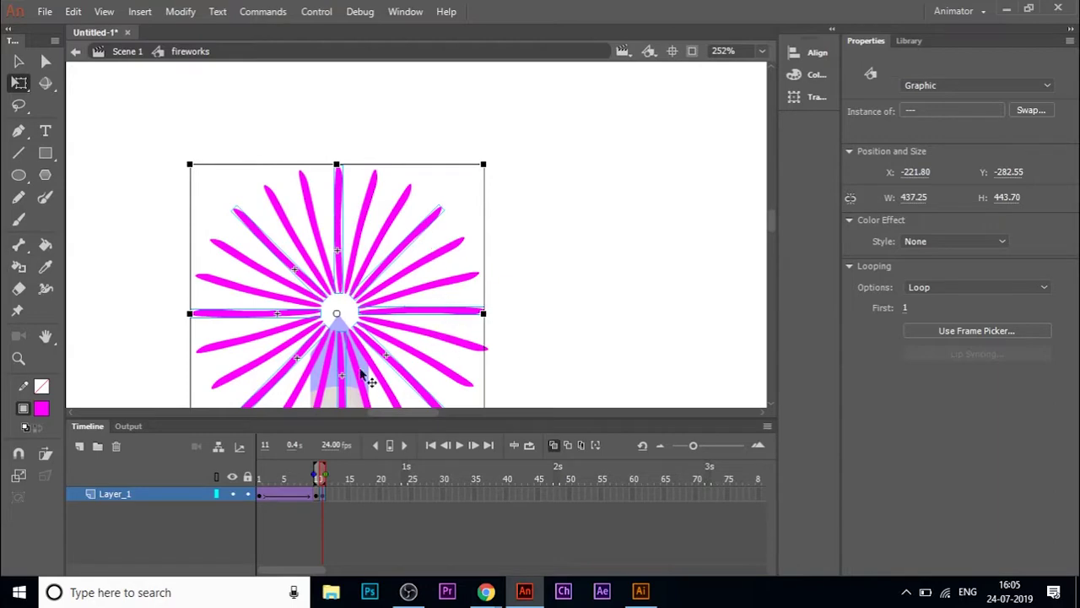
pyautogui.moveTo(482, 164); pyautogui.dragTo(409, 229)
pyautogui.click(461, 222)
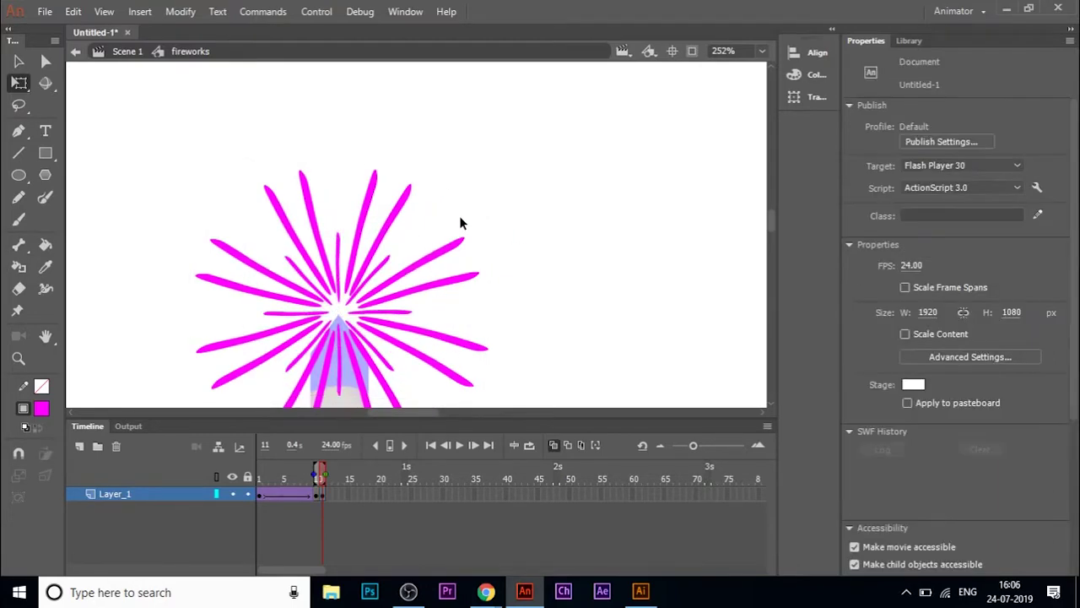
# Step: Select every third long streak around the burst, starting with the steep upper-right one, and scale those eight streaks to about 90%
pyautogui.click(397, 215)
pyautogui.click(460, 209)
pyautogui.click(397, 215)
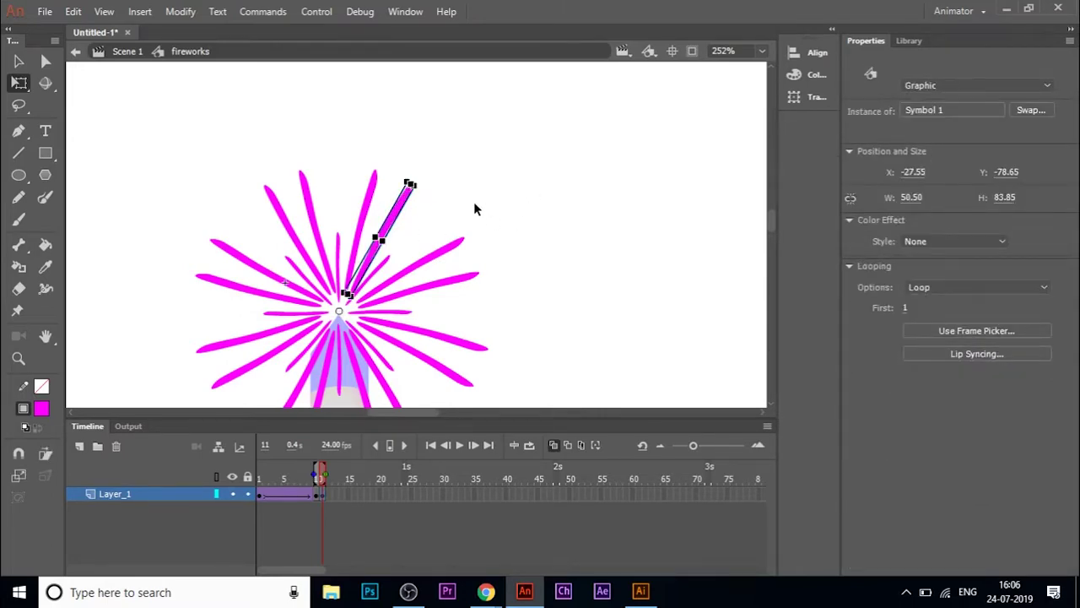
pyautogui.click(473, 204)
pyautogui.click(392, 221)
pyautogui.keyDown('shift'); pyautogui.click(430, 287); pyautogui.keyUp('shift')
pyautogui.keyDown('shift'); pyautogui.click(429, 362); pyautogui.keyUp('shift')
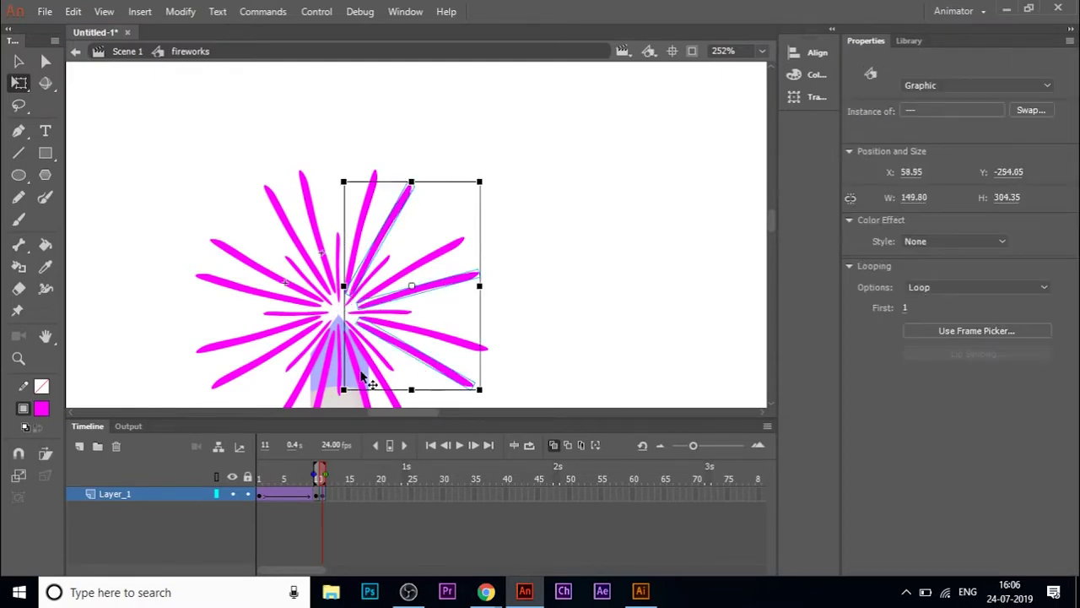
pyautogui.keyDown('shift'); pyautogui.click(354, 371); pyautogui.keyUp('shift')
pyautogui.keyDown('shift'); pyautogui.click(308, 365); pyautogui.keyUp('shift')
pyautogui.keyDown('shift'); pyautogui.click(245, 336); pyautogui.keyUp('shift')
pyautogui.keyDown('shift'); pyautogui.click(261, 268); pyautogui.keyUp('shift')
pyautogui.keyDown('shift'); pyautogui.click(315, 226); pyautogui.keyUp('shift')
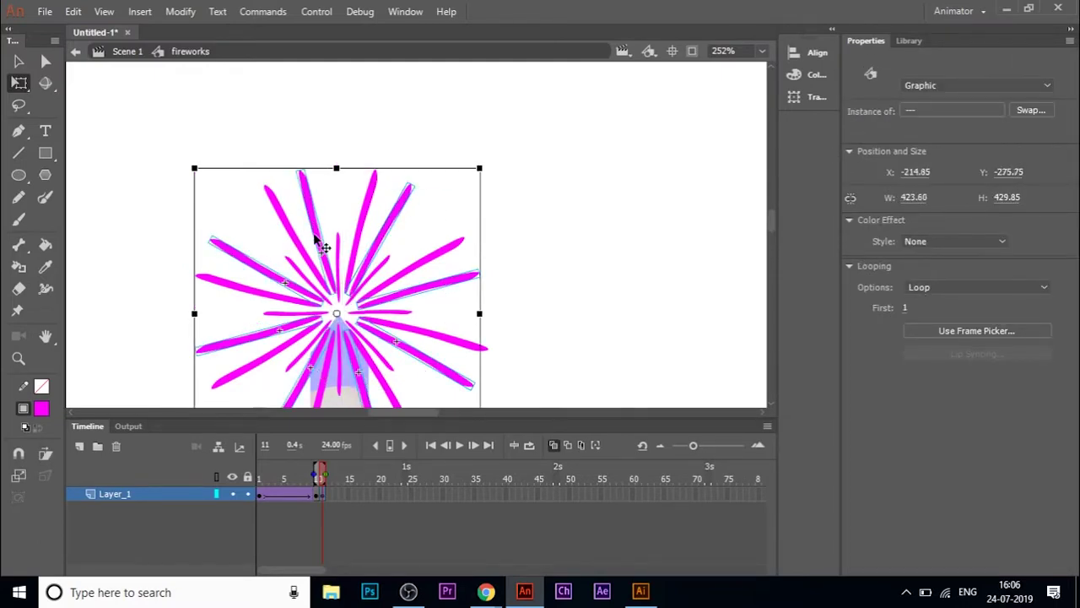
pyautogui.moveTo(480, 170)
pyautogui.mouseDown()
pyautogui.moveTo(465, 178)
pyautogui.moveTo(479, 168)
pyautogui.mouseUp()
pyautogui.click(179, 11)
pyautogui.moveTo(295, 211)
pyautogui.click(457, 296)
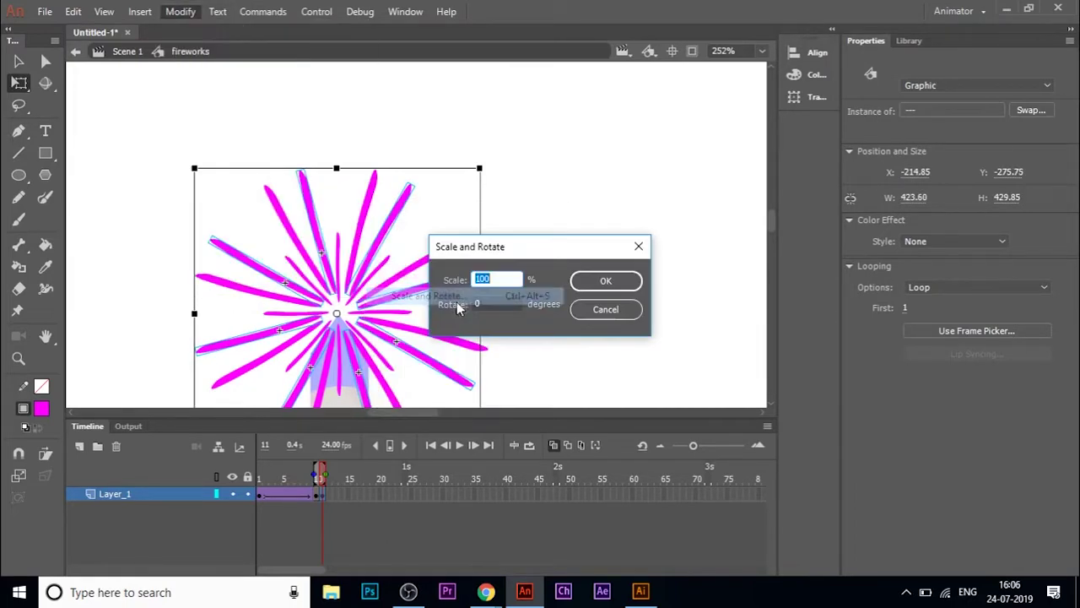
pyautogui.write('95')
pyautogui.click(600, 280)
pyautogui.click(558, 277)
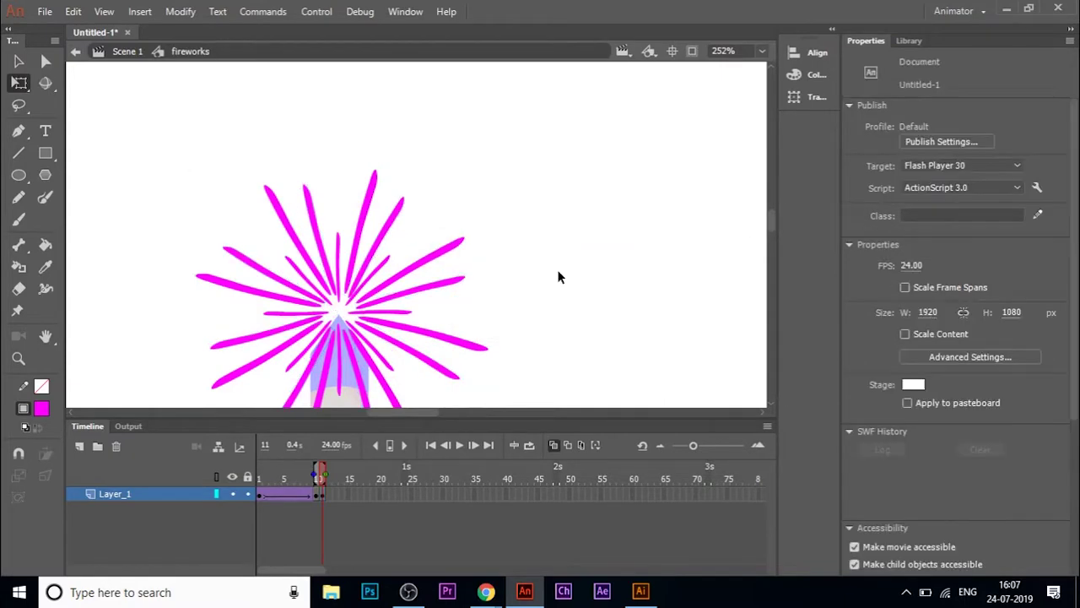
pyautogui.click(310, 199)
pyautogui.hotkey('shift', 'Up')
pyautogui.hotkey('shift', 'Up')
pyautogui.hotkey('shift', 'Up')
pyautogui.hotkey('shift', 'Up')
pyautogui.hotkey('shift', 'Up')
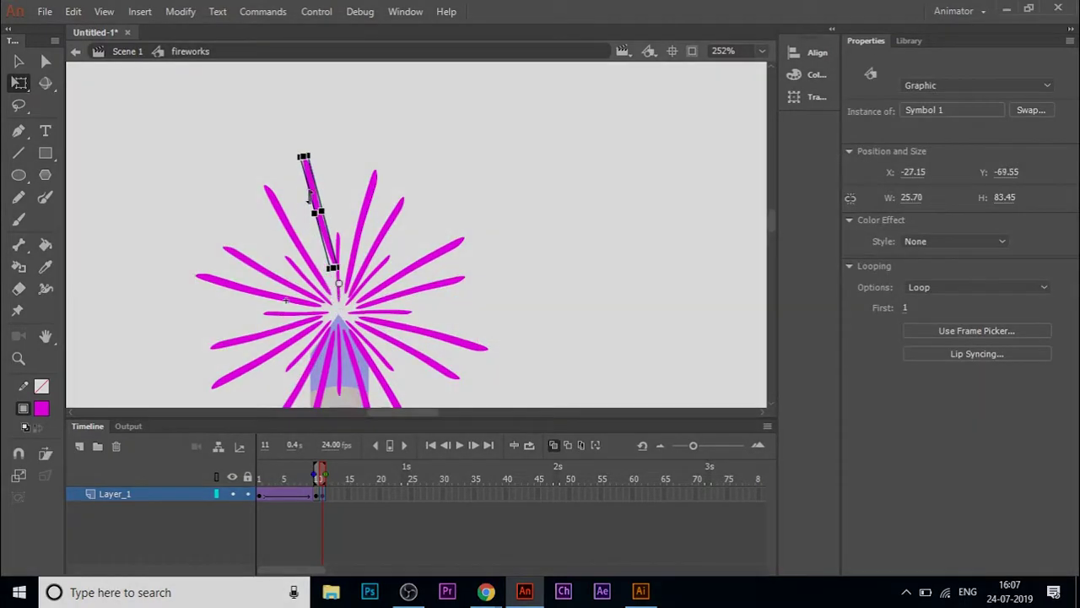
pyautogui.hotkey('ctrl', 'z')
# Step: Move the steep upper-left, steep upper-right and shallow right streaks of the 90% set outward along their own directions by about 35–50 px
pyautogui.scroll(3, 335, 239)
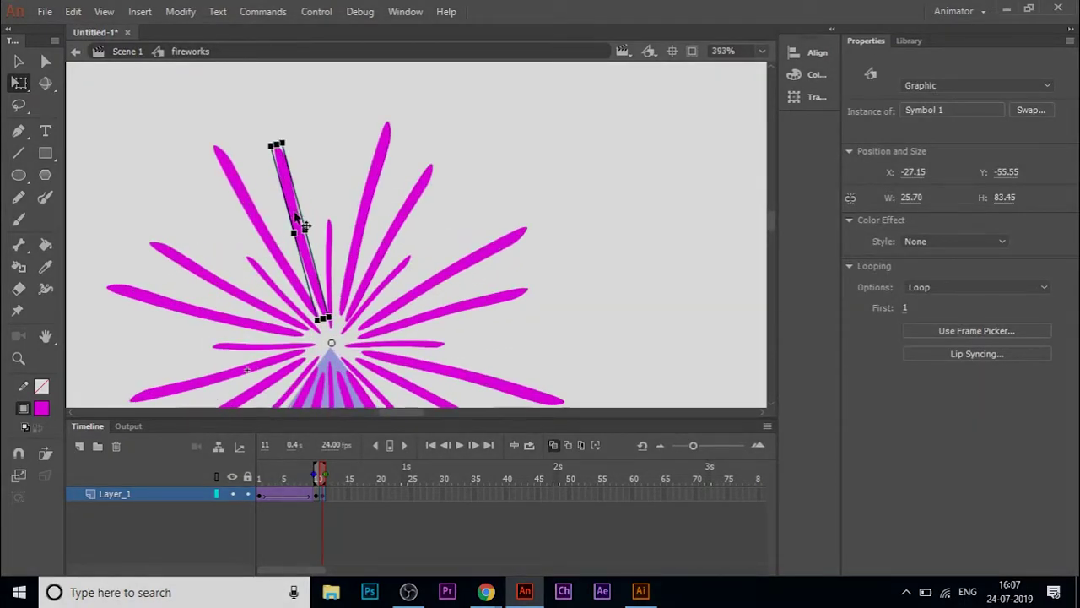
pyautogui.moveTo(297, 221); pyautogui.dragTo(257, 82)
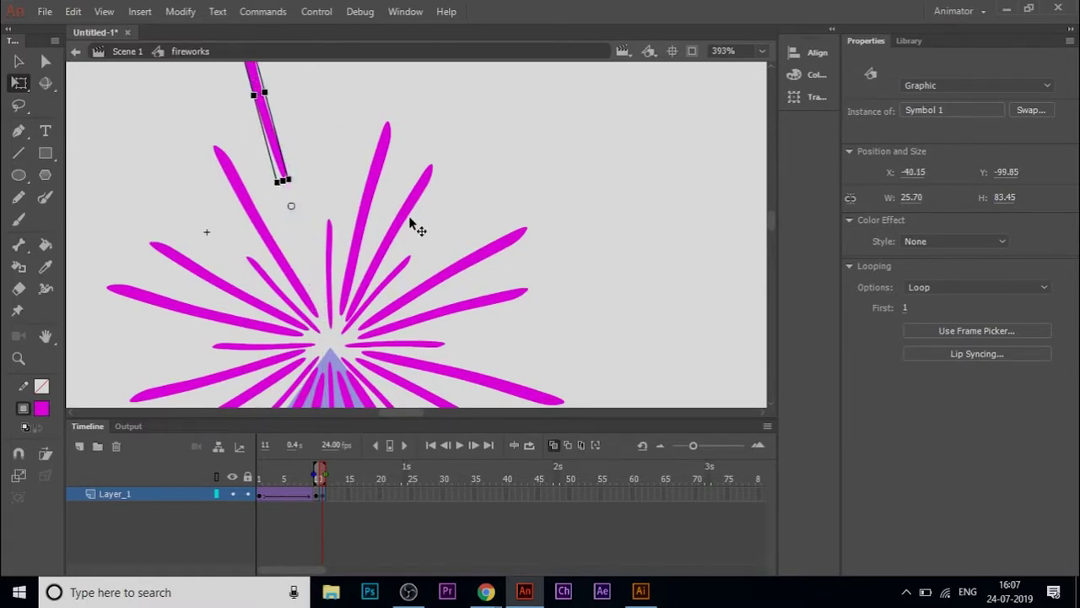
pyautogui.moveTo(410, 222); pyautogui.dragTo(487, 87)
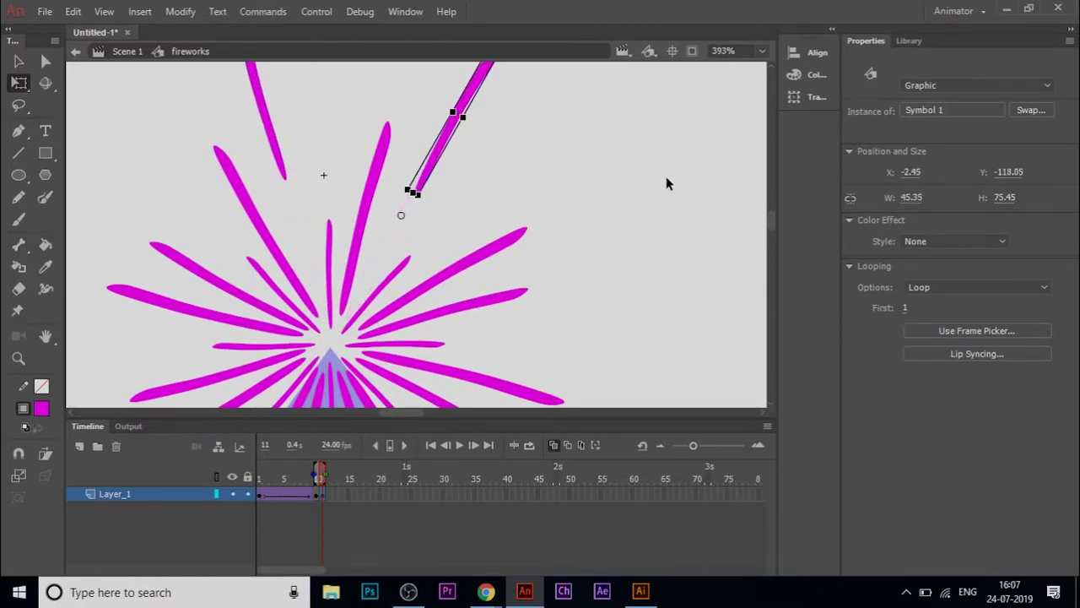
pyautogui.click(414, 325)
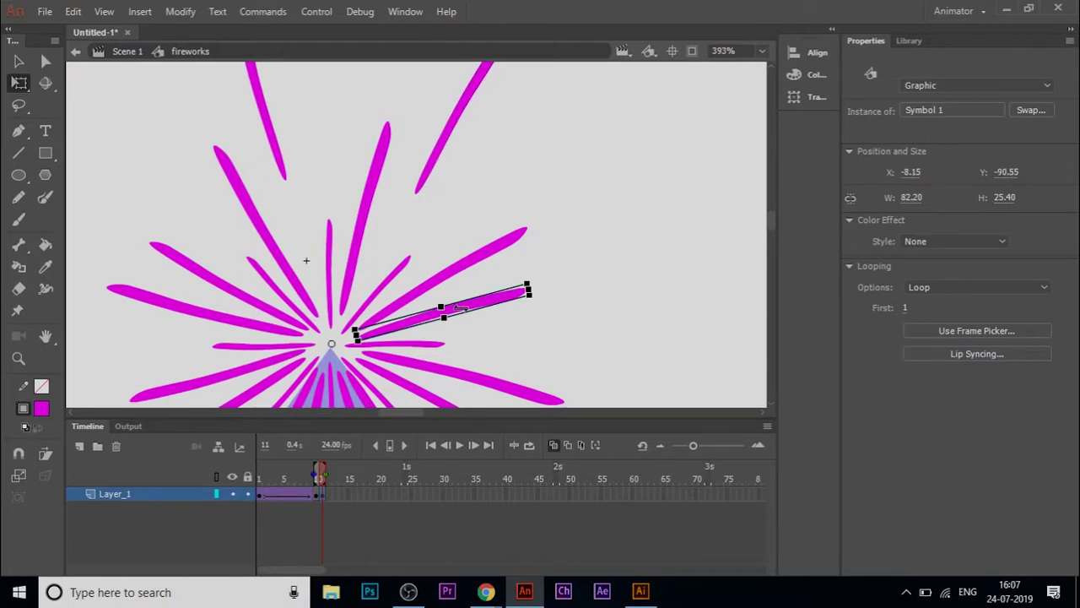
pyautogui.moveTo(434, 315); pyautogui.dragTo(536, 287)
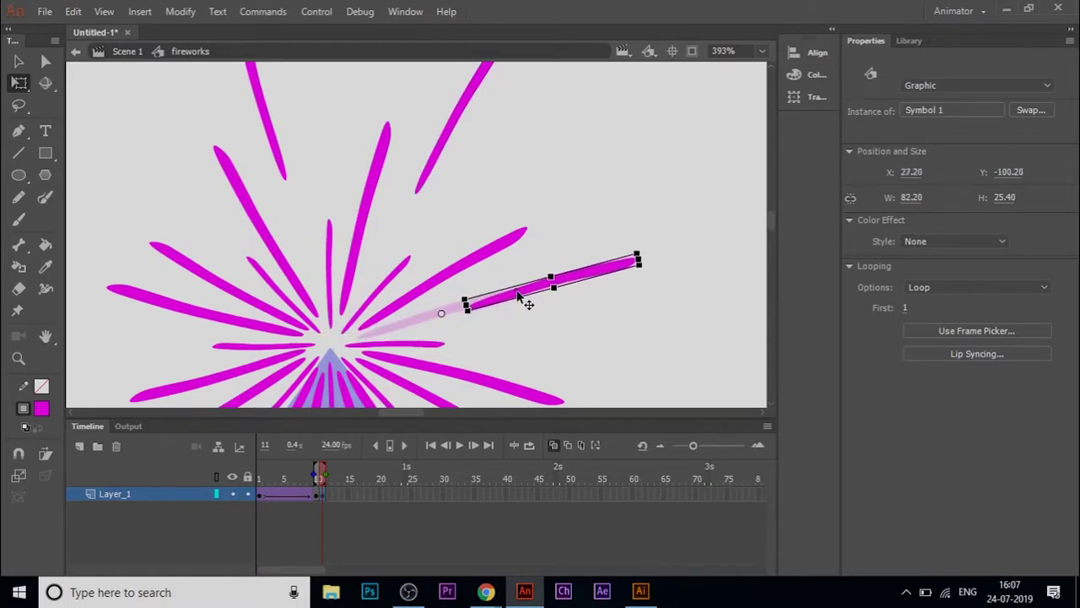
# Step: Move the lower-right streak and the two downward-pointing streaks of the 90% set outward along their own directions by about 30–40 px
pyautogui.scroll(-2, 474, 342)
pyautogui.click(460, 214)
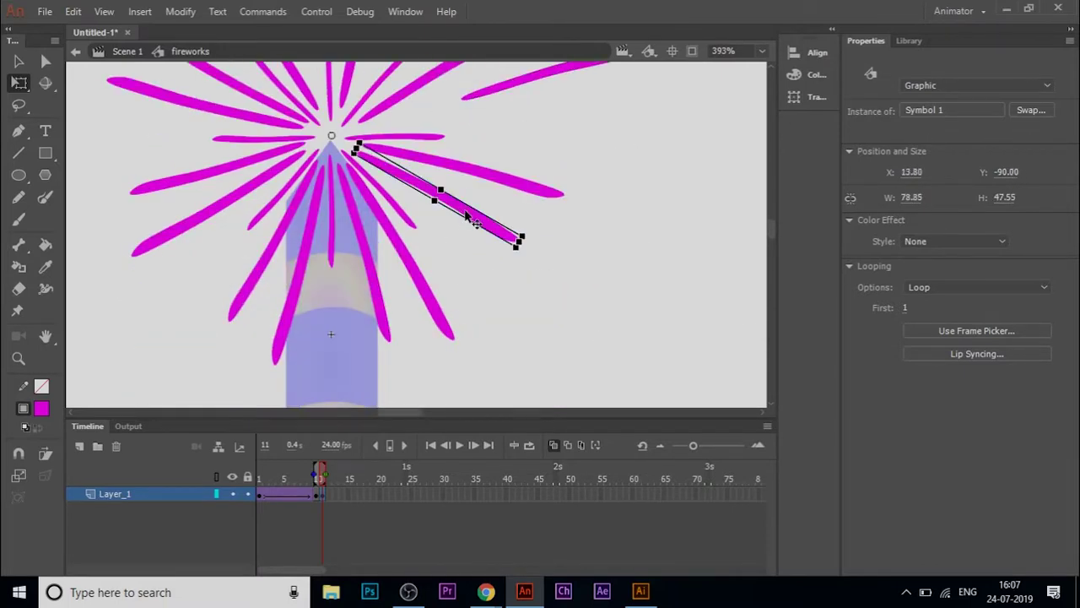
pyautogui.moveTo(473, 214); pyautogui.dragTo(582, 283)
pyautogui.scroll(-3, 376, 250)
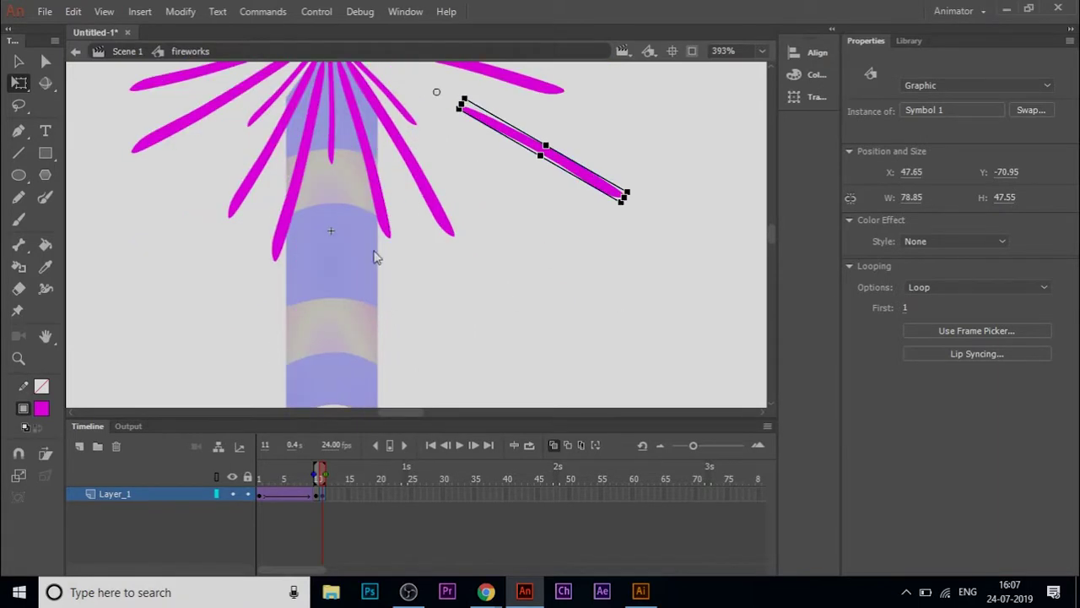
pyautogui.click(381, 200)
pyautogui.moveTo(376, 195); pyautogui.dragTo(408, 296)
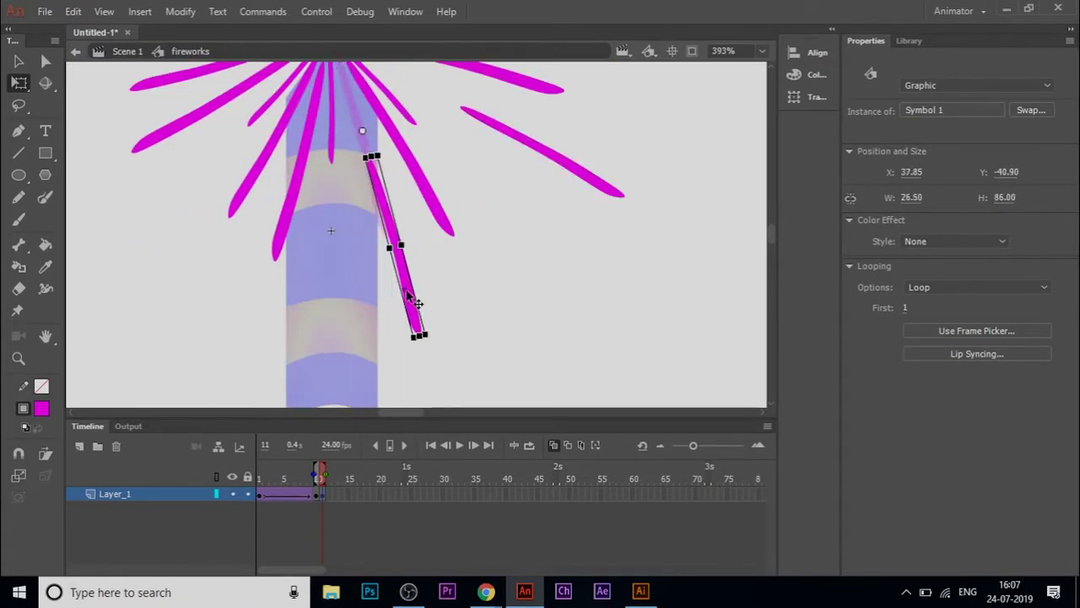
pyautogui.moveTo(263, 160); pyautogui.dragTo(221, 241)
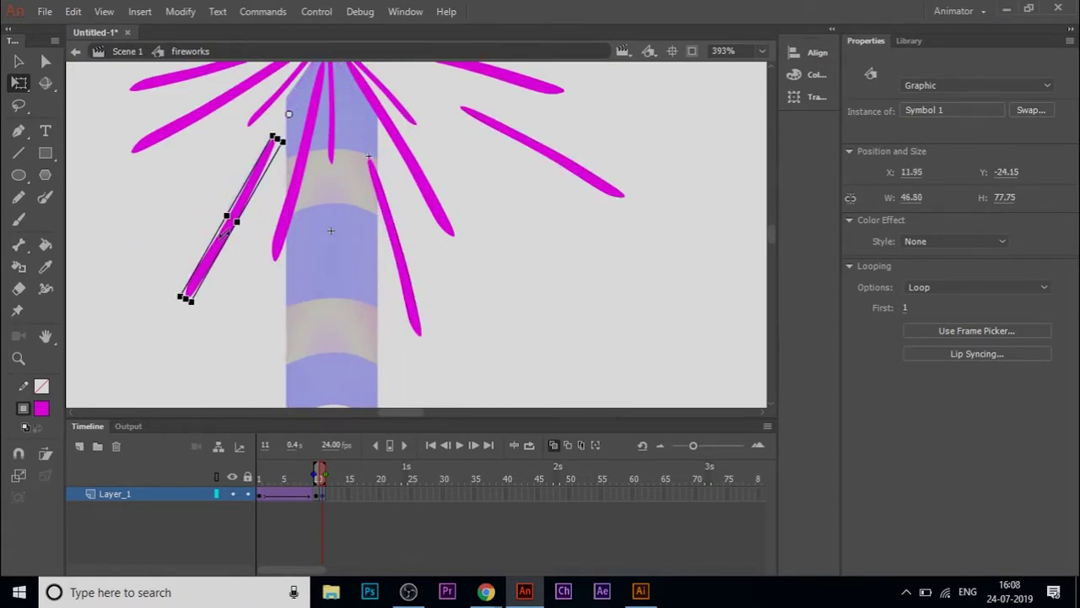
# Step: Move the lower-left and upper-left side streaks of the 90% set outward along their own directions by about 40–55 px
pyautogui.scroll(2, 198, 181)
pyautogui.scroll(-1, 195, 176)
pyautogui.click(195, 177)
pyautogui.moveTo(195, 179); pyautogui.dragTo(21, 236)
pyautogui.scroll(3, 188, 184)
pyautogui.click(199, 171)
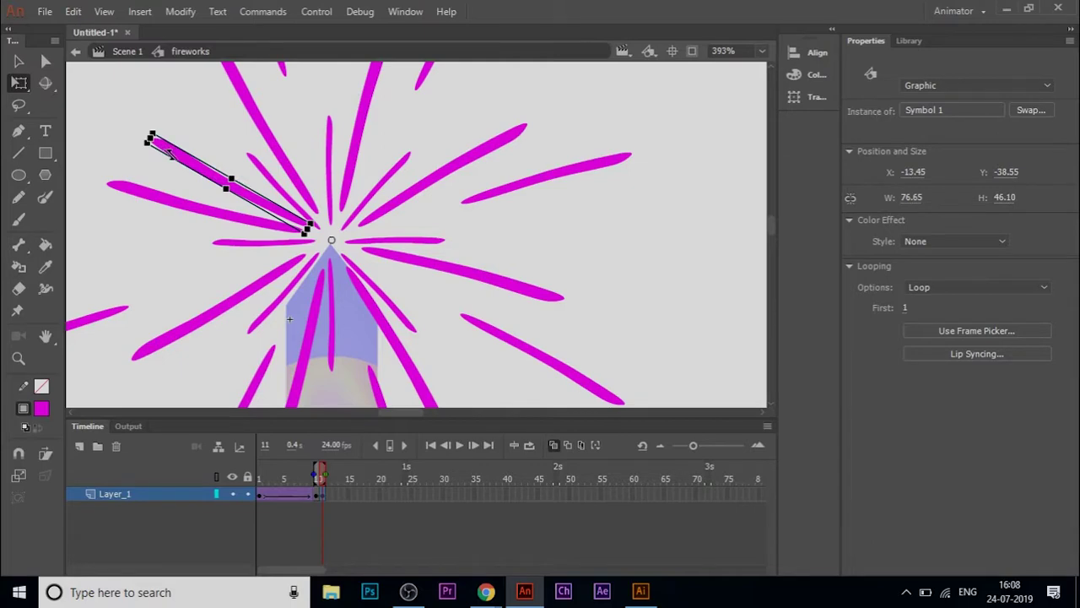
pyautogui.scroll(1, 171, 155)
pyautogui.moveTo(174, 154); pyautogui.dragTo(78, 100)
pyautogui.scroll(1, 167, 160)
pyautogui.scroll(-1, 169, 160)
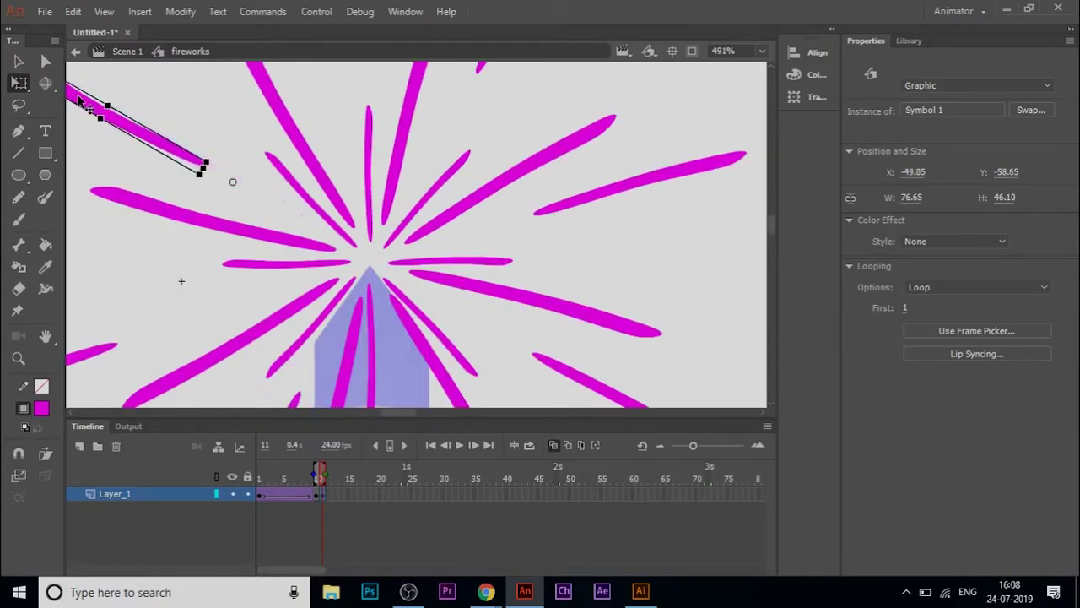
# Step: Extend Layer_1 with frames up to frame 30 and play the burst animation
pyautogui.click(733, 50)
pyautogui.write('161')
pyautogui.press('Return')
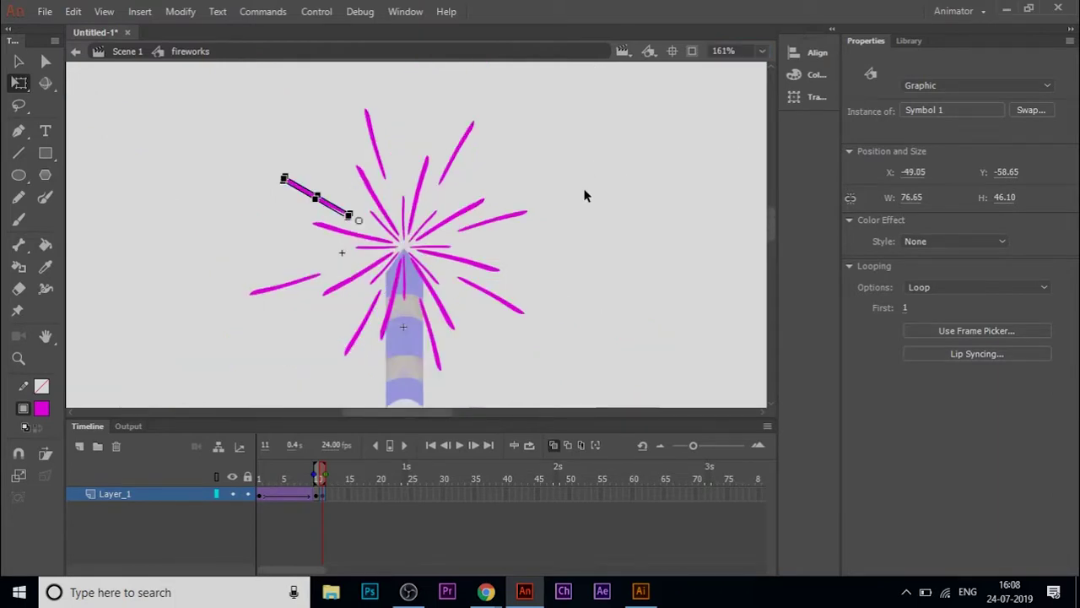
pyautogui.click(626, 239)
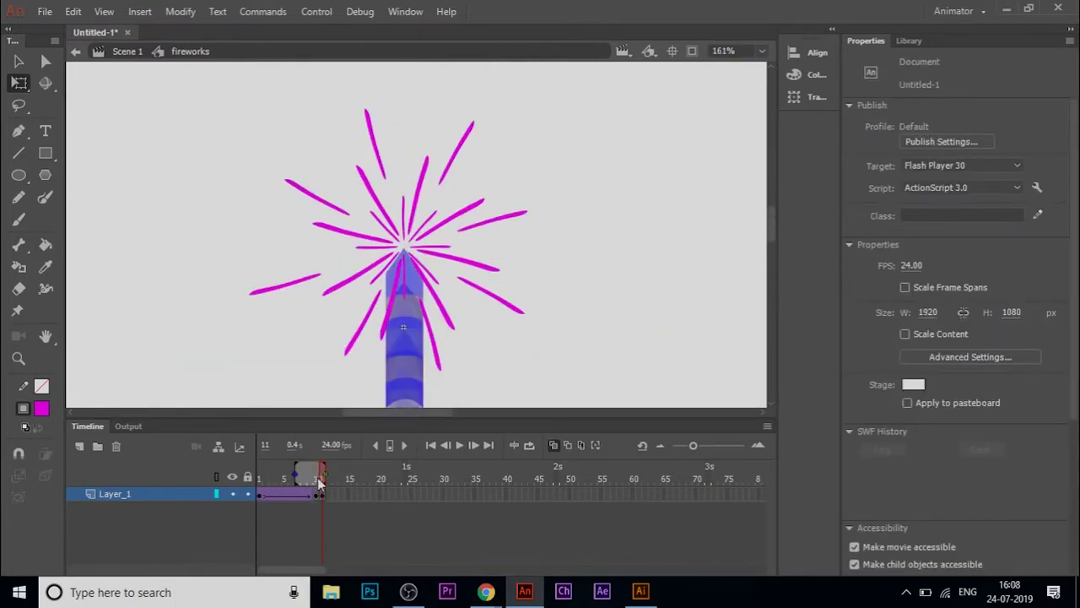
pyautogui.rightClick(444, 493)
pyautogui.click(498, 164)
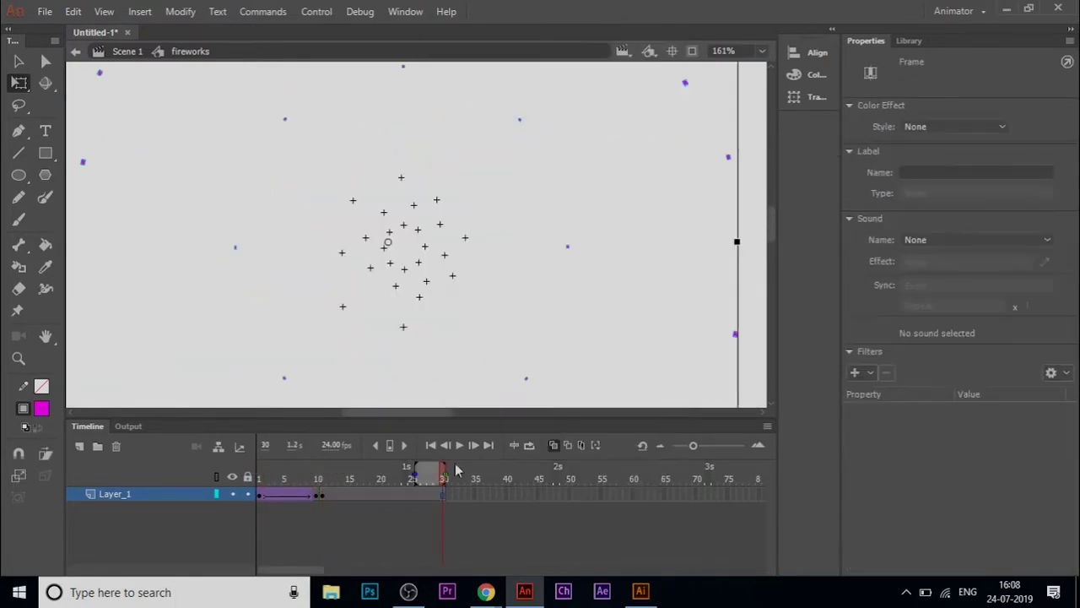
pyautogui.press('Return')
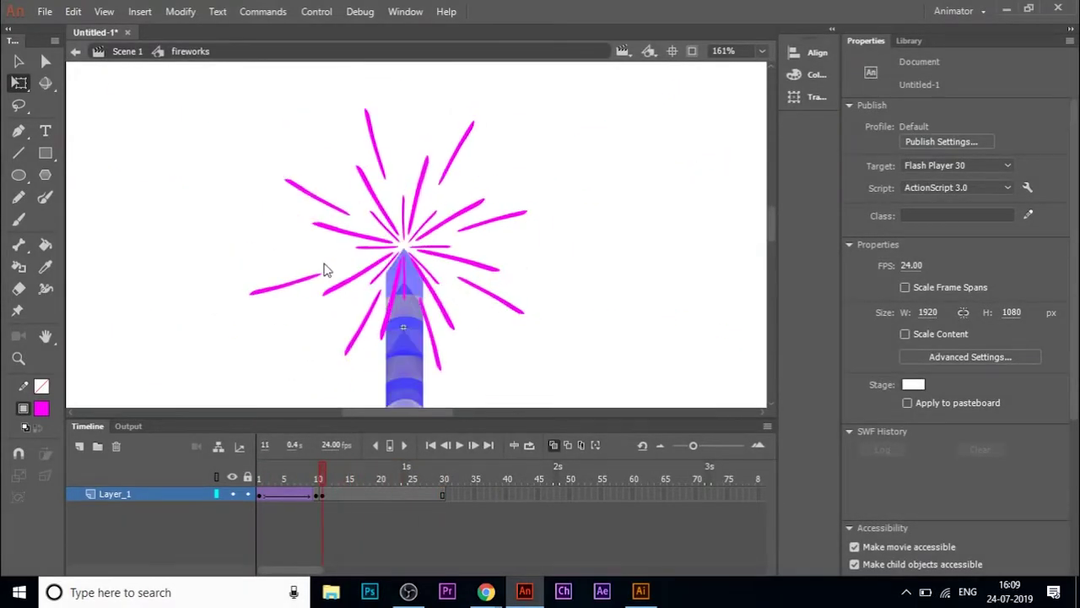
# Step: Open the streak symbol for editing and try a red-filled circle at the streak's outer tip
pyautogui.doubleClick(426, 287)
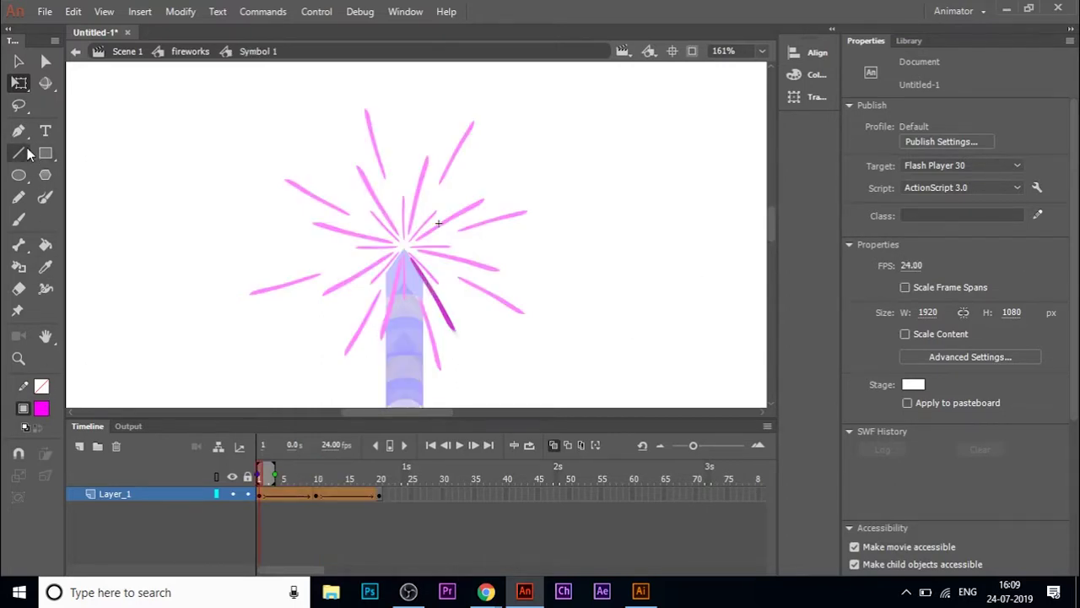
pyautogui.click(18, 174)
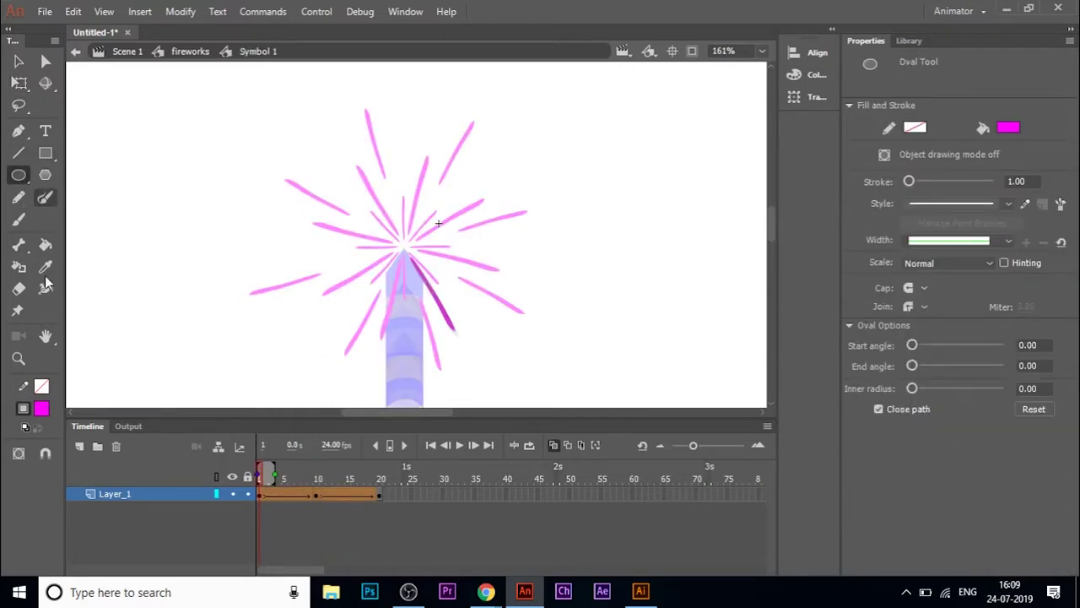
pyautogui.click(41, 408)
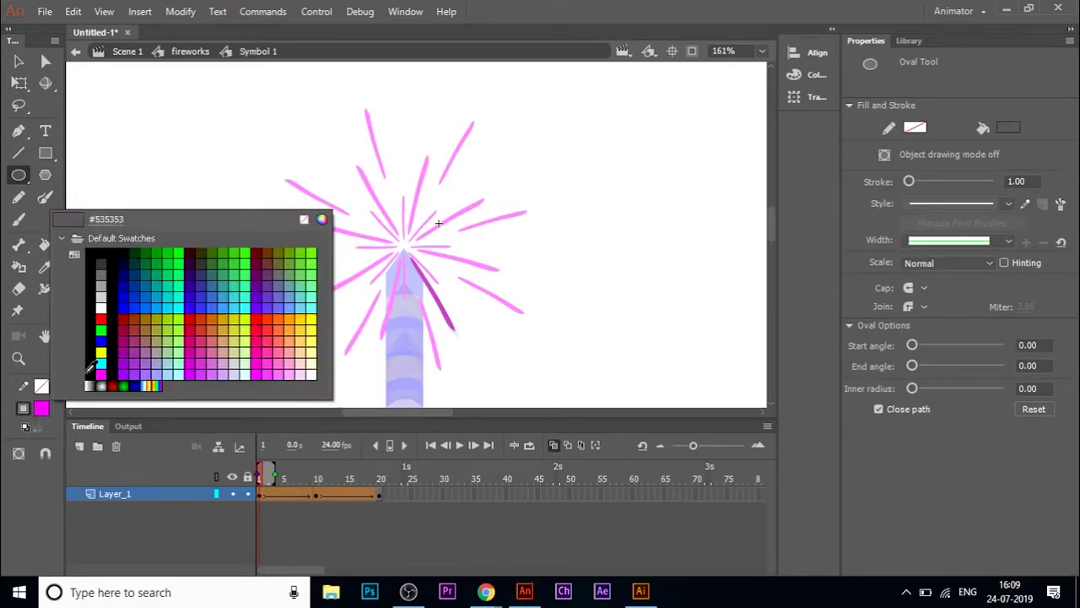
pyautogui.click(101, 318)
pyautogui.moveTo(451, 335); pyautogui.dragTo(473, 357)
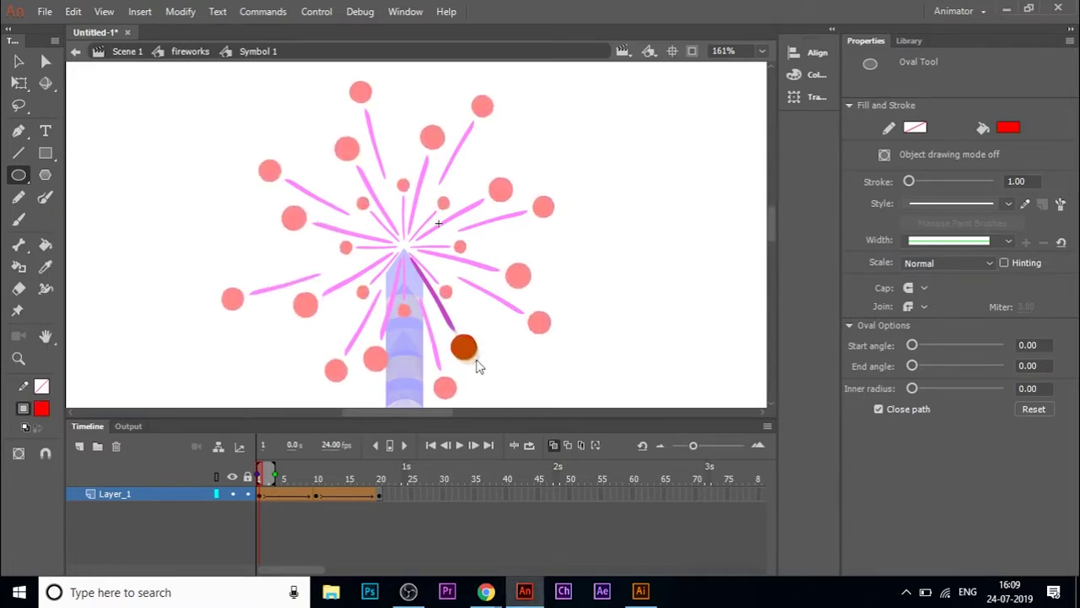
pyautogui.hotkey('ctrl', 'z')
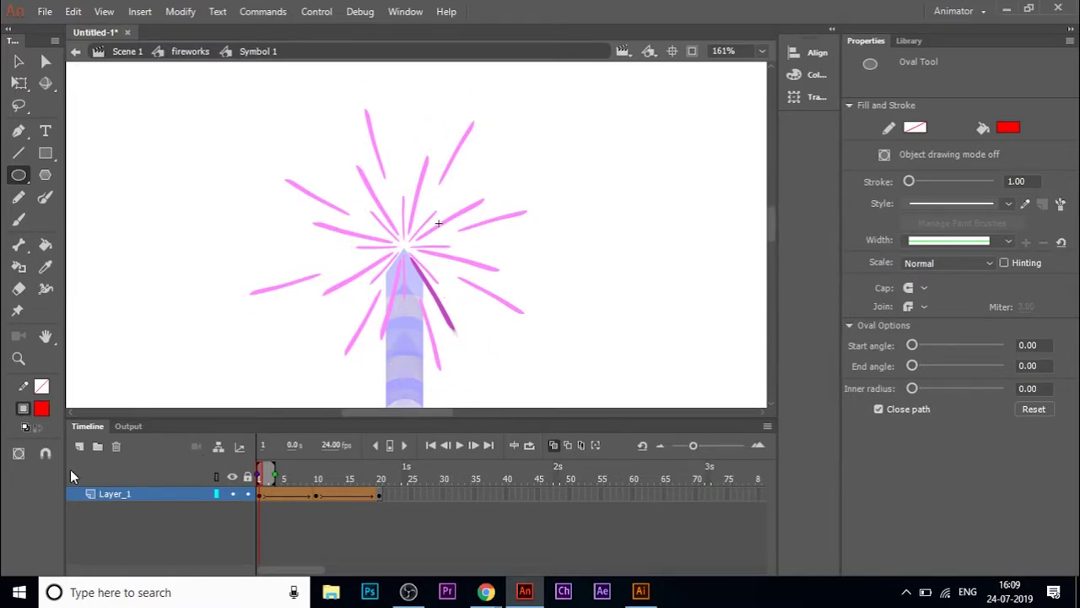
# Step: Add a new layer below Layer_1 and draw a red circle about 23 px wide on it, just past the streak's outer tip
pyautogui.click(78, 446)
pyautogui.moveTo(119, 494)
pyautogui.mouseDown()
pyautogui.moveTo(138, 529)
pyautogui.moveTo(137, 504)
pyautogui.mouseUp()
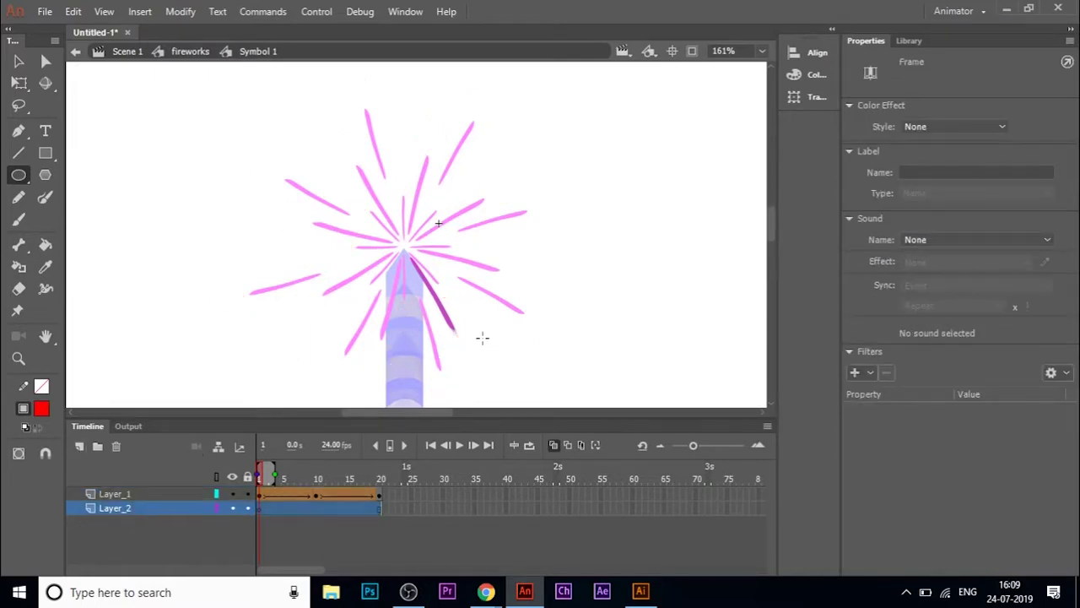
pyautogui.moveTo(456, 335); pyautogui.dragTo(479, 355)
pyautogui.moveTo(482, 369); pyautogui.dragTo(484, 364)
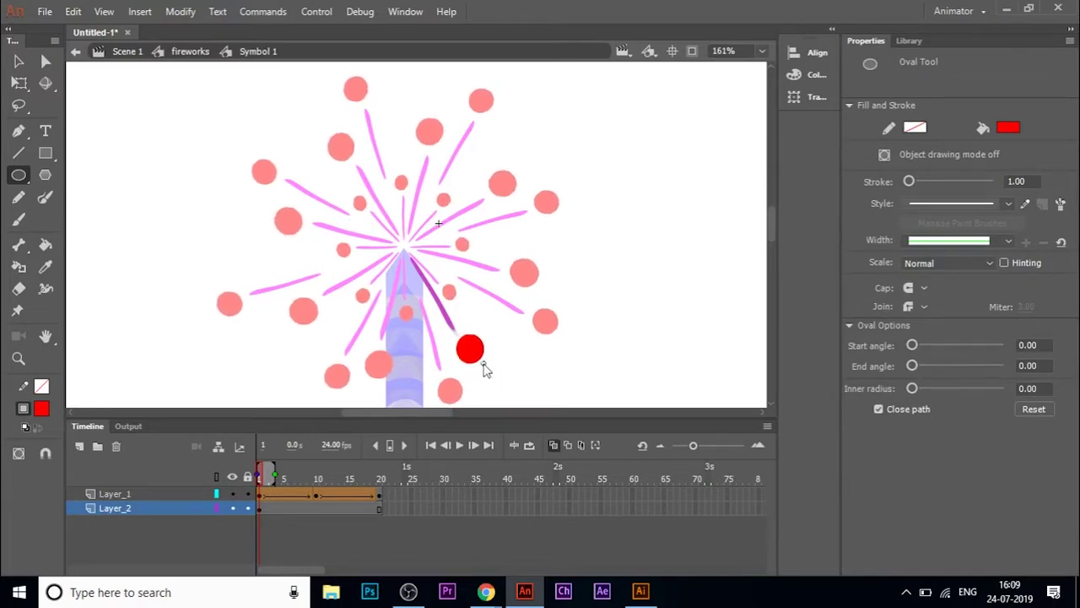
pyautogui.click(266, 526)
pyautogui.click(314, 507)
pyautogui.rightClick(314, 507)
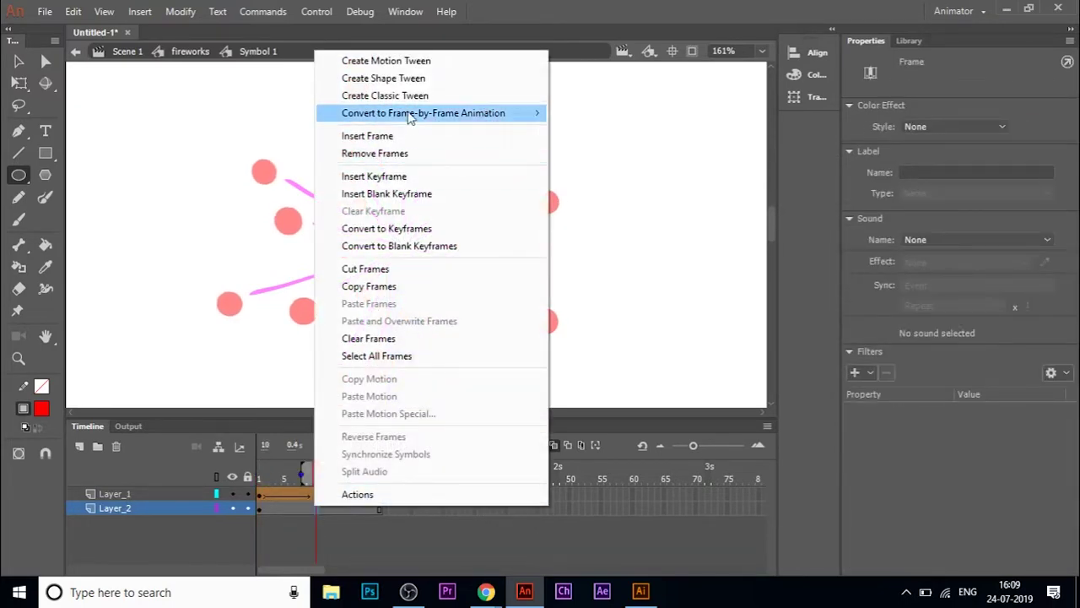
pyautogui.click(397, 177)
pyautogui.click(379, 508)
pyautogui.rightClick(379, 508)
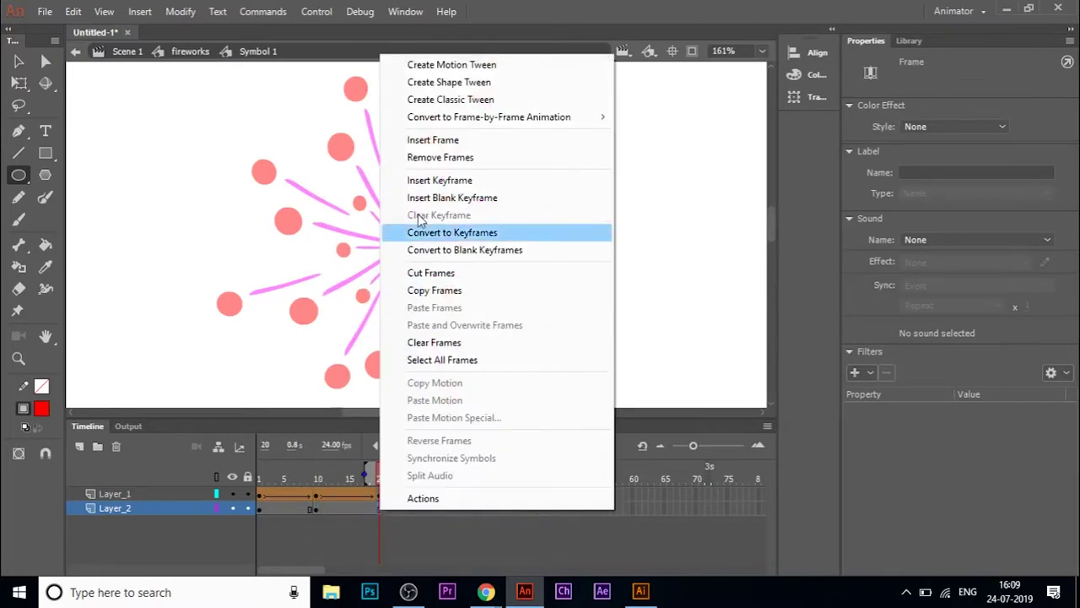
pyautogui.click(439, 179)
pyautogui.moveTo(378, 478); pyautogui.dragTo(315, 485)
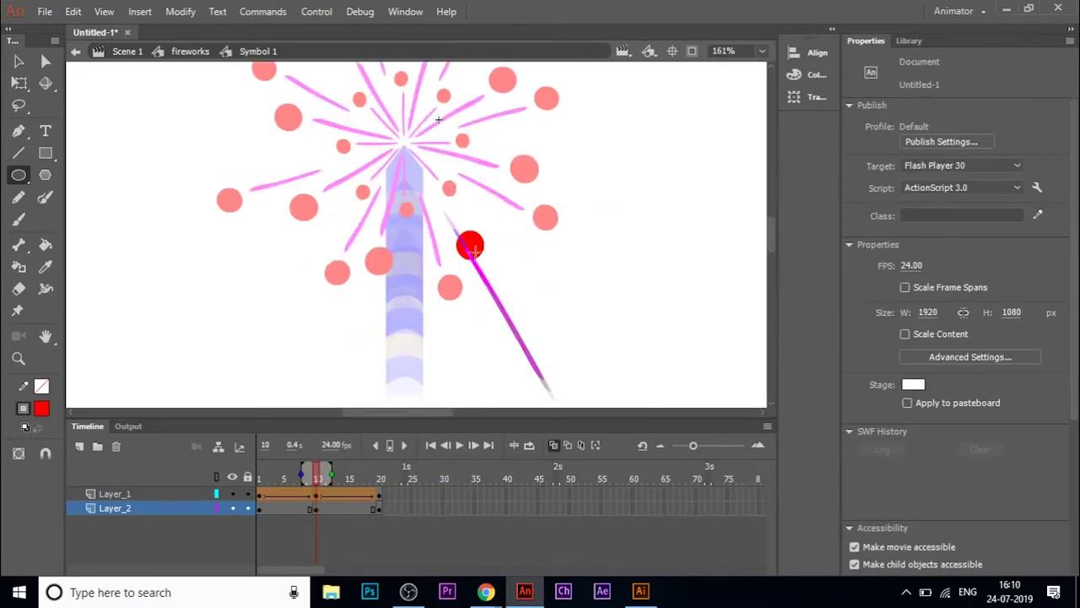
pyautogui.hotkey('ctrl', 'z')
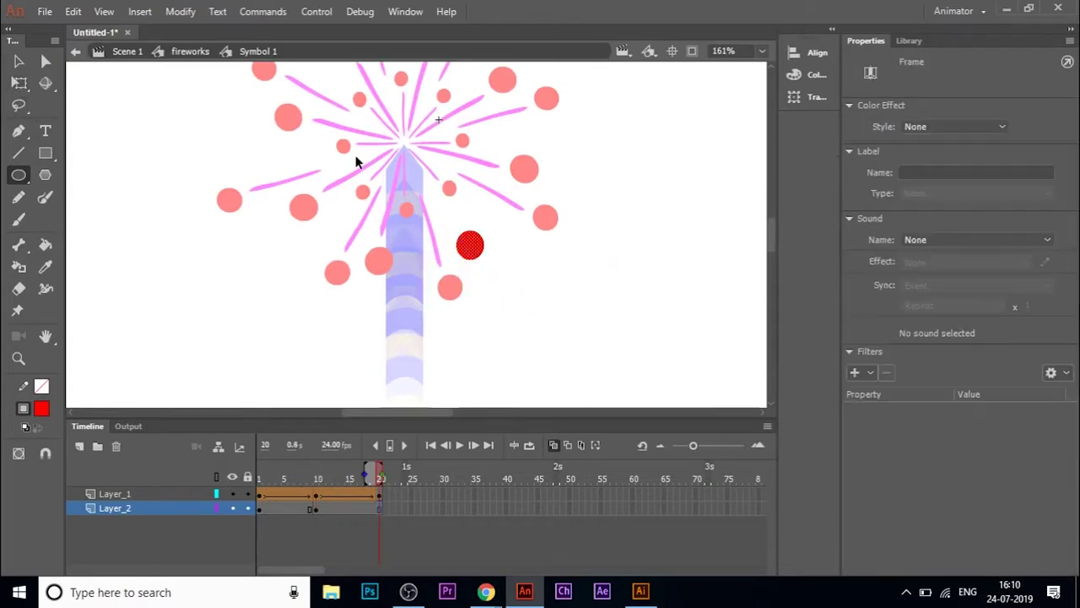
# Step: Convert the red circle on Layer_2 into a graphic symbol
pyautogui.rightClick(470, 243)
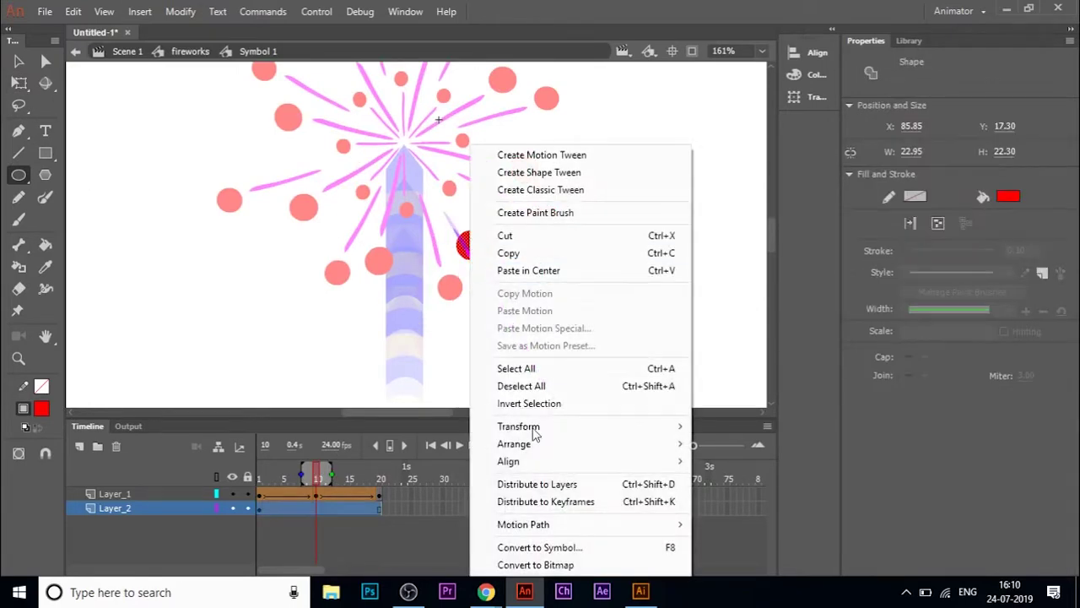
pyautogui.click(527, 546)
pyautogui.click(441, 431)
pyautogui.click(316, 538)
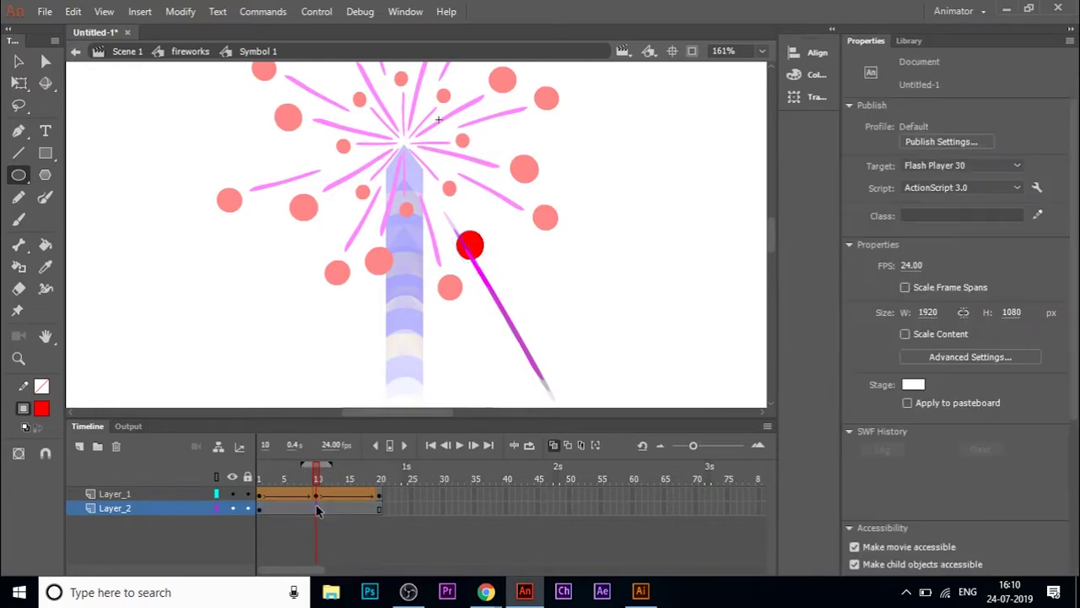
# Step: Insert keyframes at frames 10 and 20 on Layer_2
pyautogui.rightClick(316, 508)
pyautogui.click(371, 175)
pyautogui.click(378, 507)
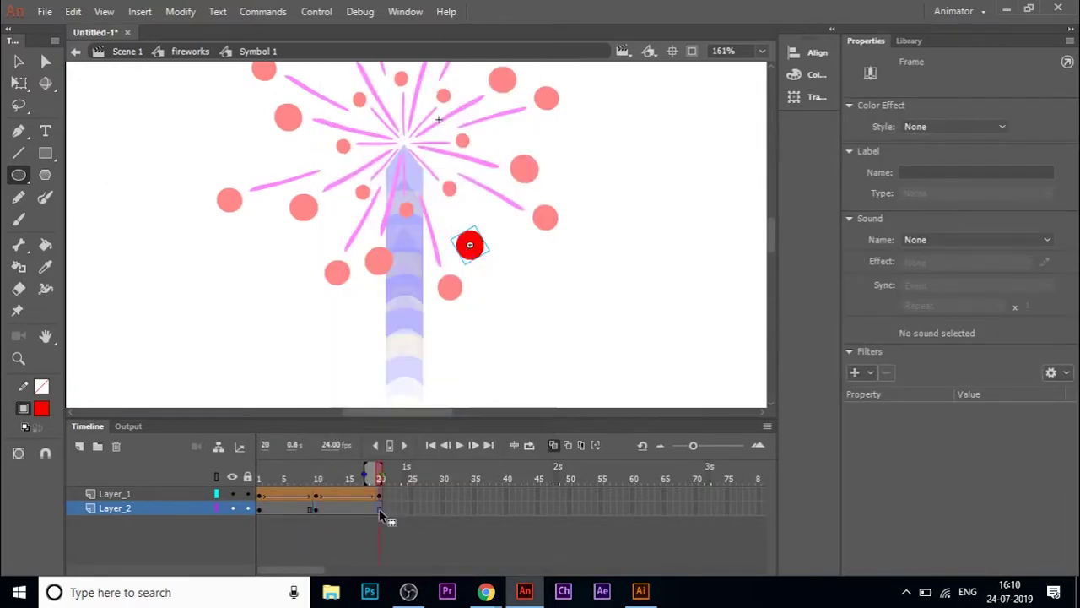
pyautogui.rightClick(379, 508)
pyautogui.click(396, 181)
pyautogui.click(424, 495)
# Step: At frame 10, move the red circle down along the extended streak to its far tip, at about X 223, Y 29
pyautogui.moveTo(388, 475); pyautogui.dragTo(325, 482)
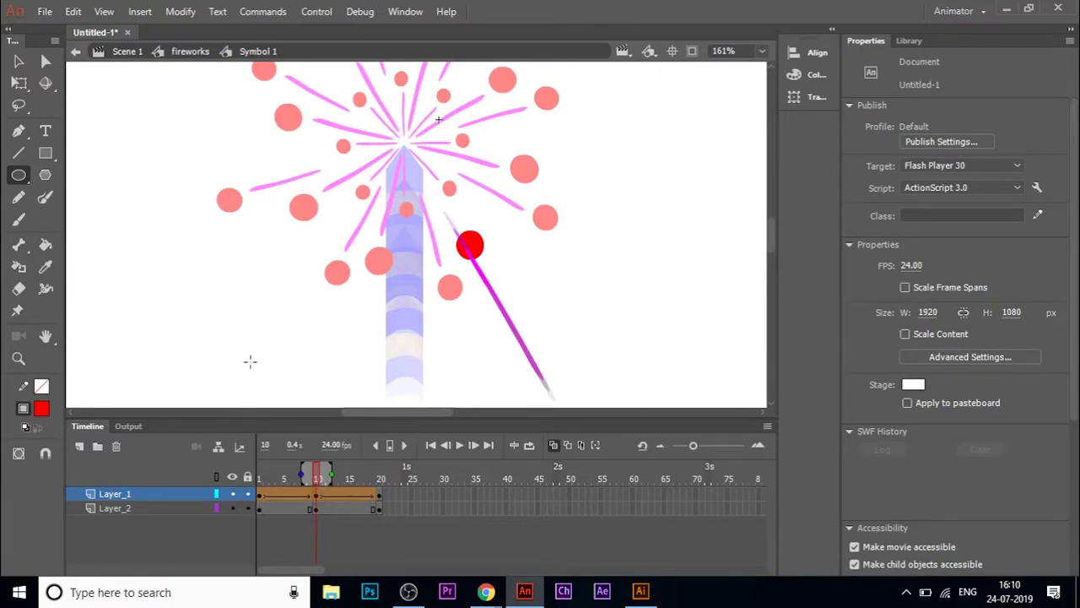
pyautogui.click(19, 82)
pyautogui.click(470, 245)
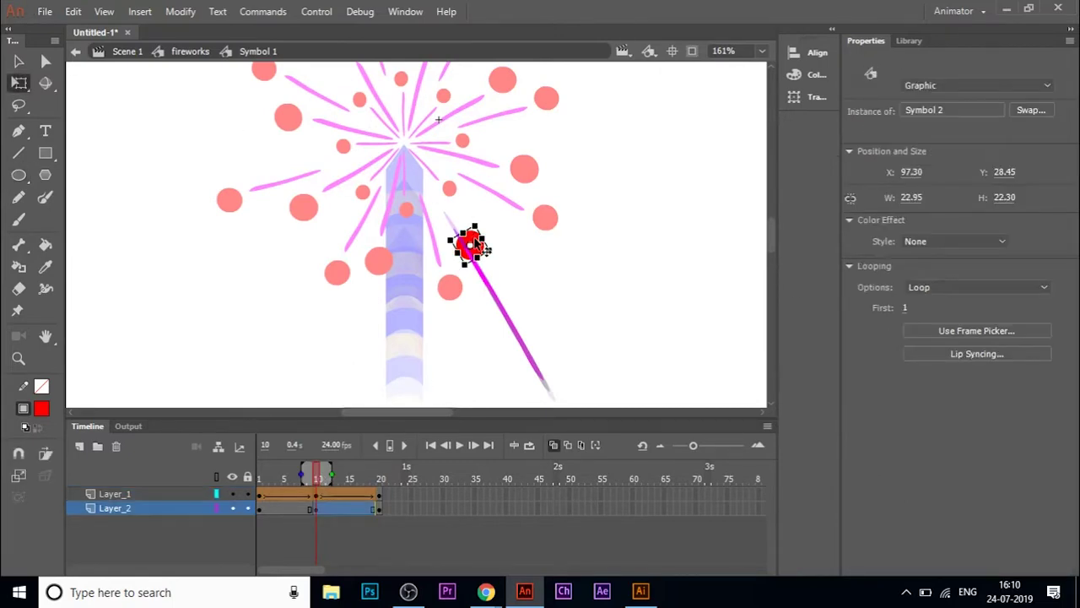
pyautogui.press('Down')
pyautogui.press('Down')
pyautogui.press('Down')
pyautogui.press('Down')
pyautogui.press('Down')
pyautogui.press('Down')
pyautogui.press('Down')
pyautogui.press('Down')
pyautogui.press('Down')
pyautogui.press('Down')
pyautogui.press('Down')
pyautogui.press('Down')
pyautogui.press('Down')
pyautogui.press('Down')
pyautogui.press('Down')
pyautogui.press('Down')
pyautogui.press('Down')
pyautogui.press('Down')
pyautogui.press('Down')
pyautogui.press('Down')
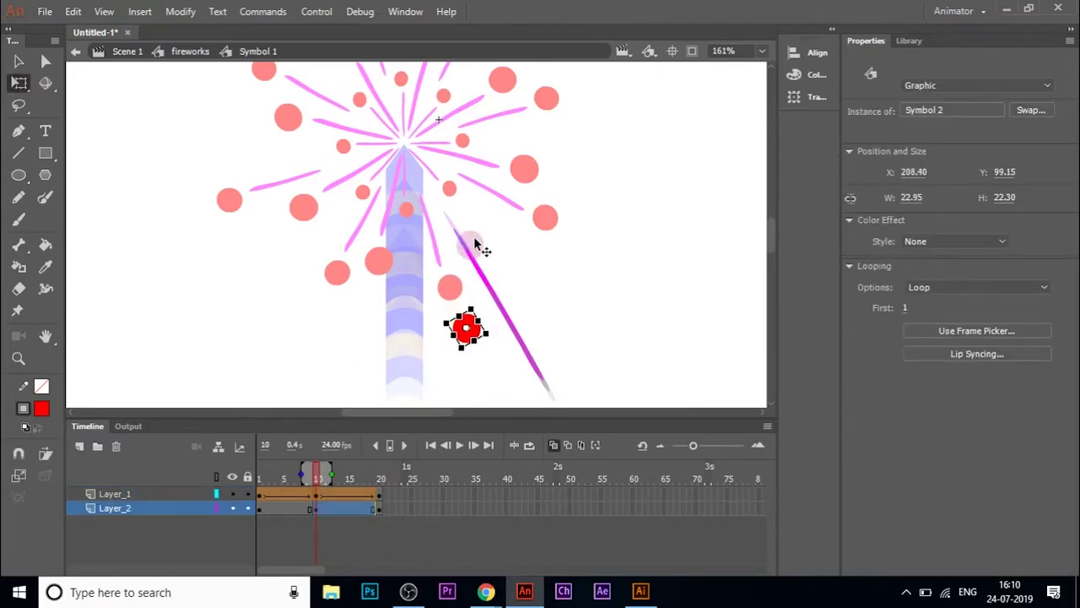
pyautogui.press('Right')
pyautogui.press('Right')
pyautogui.press('Right')
pyautogui.press('Right')
pyautogui.press('Right')
pyautogui.press('Right')
pyautogui.press('Right')
pyautogui.press('Right')
pyautogui.press('Right')
pyautogui.press('Right')
pyautogui.press('Right')
pyautogui.press('Down')
pyautogui.press('Down')
pyautogui.press('Down')
pyautogui.press('Down')
pyautogui.press('Down')
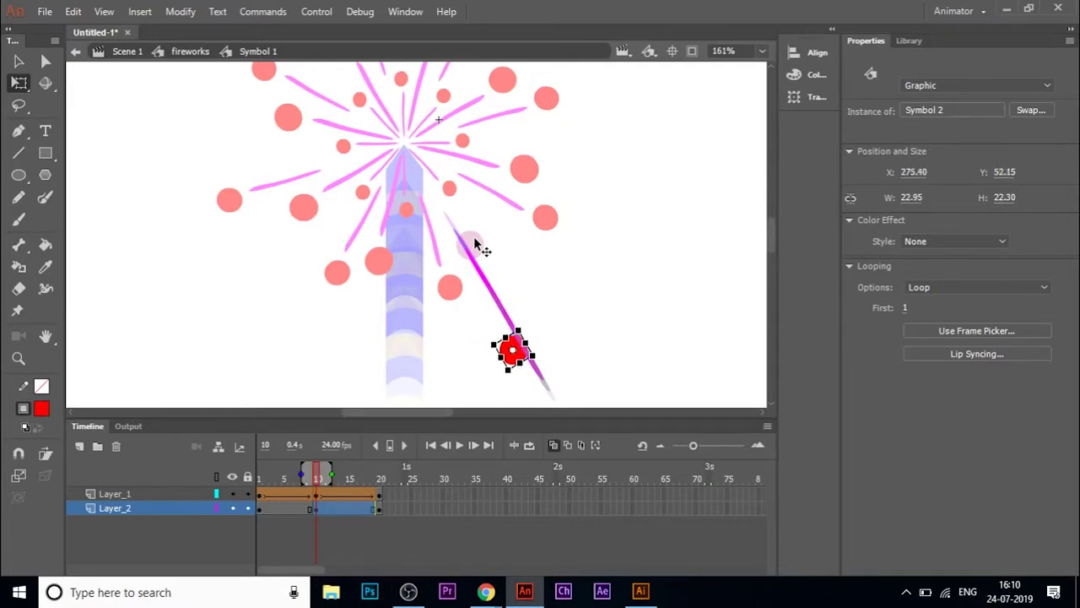
pyautogui.press('Down')
pyautogui.press('Down')
pyautogui.press('Down')
pyautogui.press('Down')
pyautogui.press('Down')
pyautogui.press('Down')
pyautogui.press('Down')
pyautogui.press('Down')
pyautogui.press('Down')
pyautogui.press('Down')
pyautogui.press('Down')
pyautogui.press('Down')
pyautogui.press('Down')
pyautogui.press('Down')
pyautogui.press('Down')
pyautogui.press('Right')
pyautogui.press('Right')
pyautogui.press('Right')
pyautogui.press('Right')
pyautogui.press('Right')
pyautogui.press('Right')
pyautogui.press('Right')
pyautogui.press('Right')
pyautogui.press('Right')
pyautogui.press('Right')
pyautogui.press('Right')
pyautogui.press('Right')
pyautogui.press('Right')
pyautogui.press('Right')
pyautogui.press('Right')
pyautogui.press('Right')
pyautogui.press('Right')
pyautogui.press('Right')
pyautogui.press('Right')
pyautogui.press('Right')
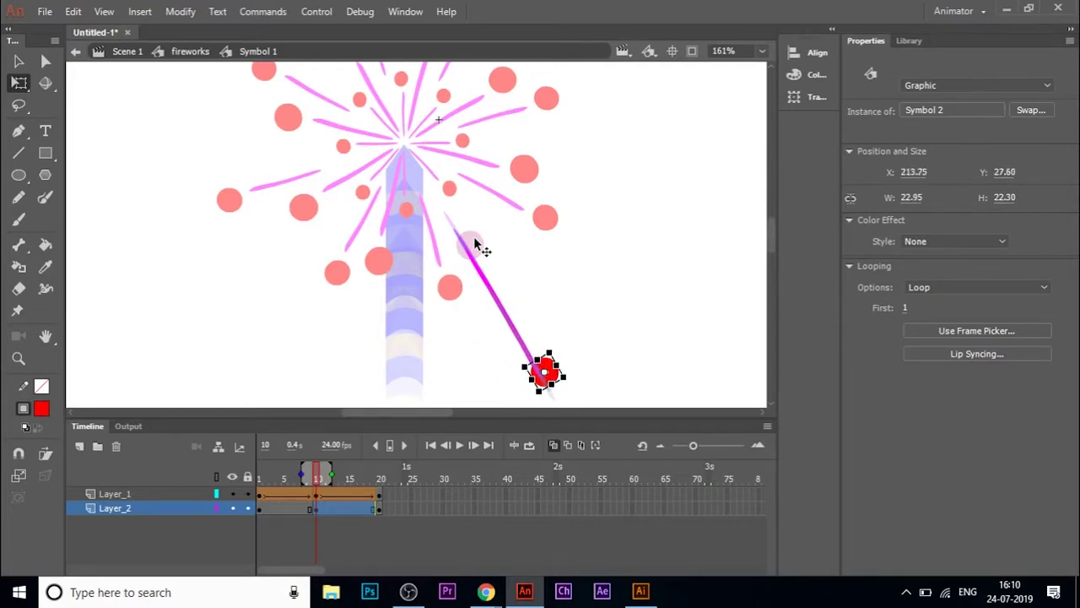
pyautogui.press('Right')
pyautogui.press('Right')
pyautogui.press('Right')
pyautogui.press('Right')
pyautogui.press('Right')
pyautogui.press('Right')
pyautogui.press('Right')
pyautogui.press('Right')
pyautogui.press('Right')
pyautogui.press('Right')
pyautogui.press('Right')
pyautogui.press('Right')
pyautogui.press('Right')
pyautogui.press('Down')
pyautogui.press('Down')
pyautogui.press('Down')
pyautogui.press('Down')
pyautogui.press('Down')
pyautogui.press('Down')
pyautogui.press('Down')
pyautogui.press('Down')
pyautogui.press('Down')
pyautogui.press('Down')
pyautogui.press('Down')
pyautogui.press('Down')
pyautogui.press('Down')
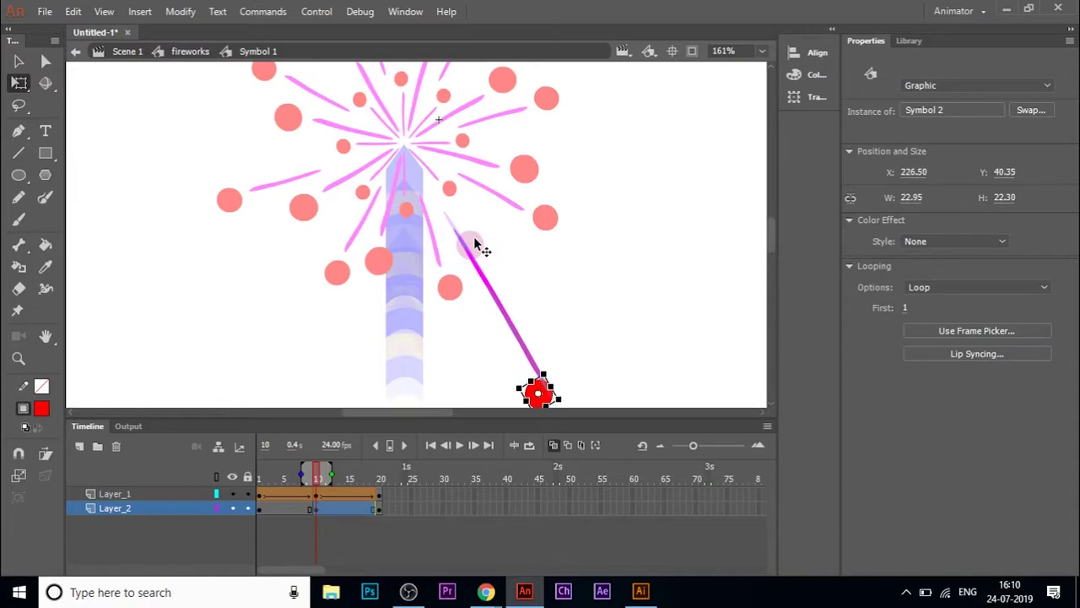
pyautogui.press('Right')
pyautogui.press('Right')
pyautogui.press('Right')
pyautogui.press('Right')
pyautogui.press('Right')
pyautogui.press('Right')
pyautogui.press('Right')
pyautogui.press('Right')
pyautogui.press('Right')
pyautogui.press('Right')
pyautogui.press('Right')
pyautogui.press('Right')
pyautogui.press('Right')
pyautogui.press('Right')
pyautogui.press('Up')
pyautogui.press('Up')
pyautogui.press('Up')
pyautogui.press('Up')
pyautogui.press('Up')
pyautogui.press('Up')
pyautogui.press('Up')
pyautogui.press('Up')
pyautogui.press('Up')
pyautogui.press('Up')
pyautogui.press('Up')
pyautogui.press('Up')
pyautogui.press('Up')
pyautogui.press('Left')
pyautogui.press('Left')
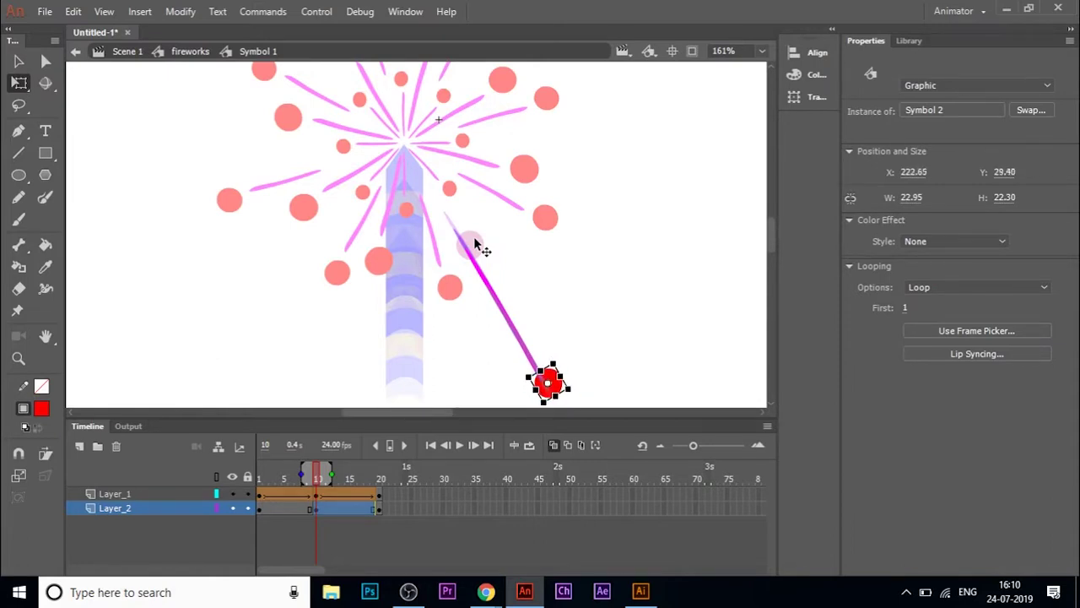
# Step: Nudge the red circle at frame 10 slightly inward to X 221.25, Y 31.60 so it sits on the streak's tip
pyautogui.press('Left')
pyautogui.press('Left')
pyautogui.press('Left')
pyautogui.press('Left')
# Step: At frame 20 of Layer_2, move the red circle down and across to just past the small remaining end of the magenta streak
pyautogui.scroll(-3, 599, 301)
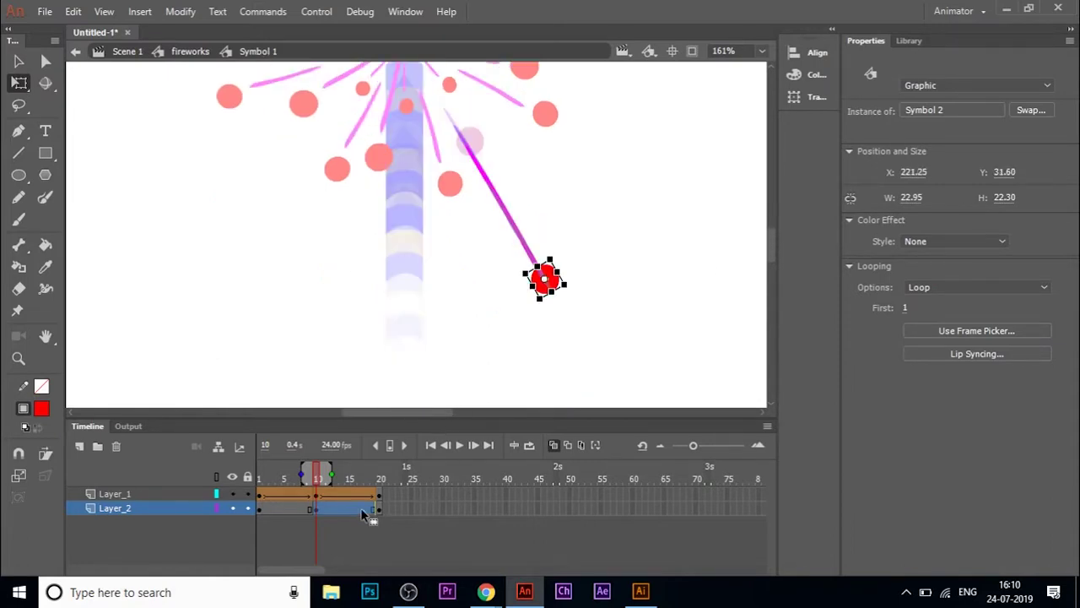
pyautogui.click(378, 509)
pyautogui.press('Down')
pyautogui.press('Down')
pyautogui.press('Down')
pyautogui.press('Down')
pyautogui.press('Down')
pyautogui.press('Down')
pyautogui.press('Down')
pyautogui.press('Down')
pyautogui.press('Down')
pyautogui.press('Down')
pyautogui.press('Down')
pyautogui.press('Down')
pyautogui.press('Down')
pyautogui.press('Down')
pyautogui.press('Down')
pyautogui.press('Down')
pyautogui.press('Down')
pyautogui.press('Down')
pyautogui.press('Down')
pyautogui.press('Down')
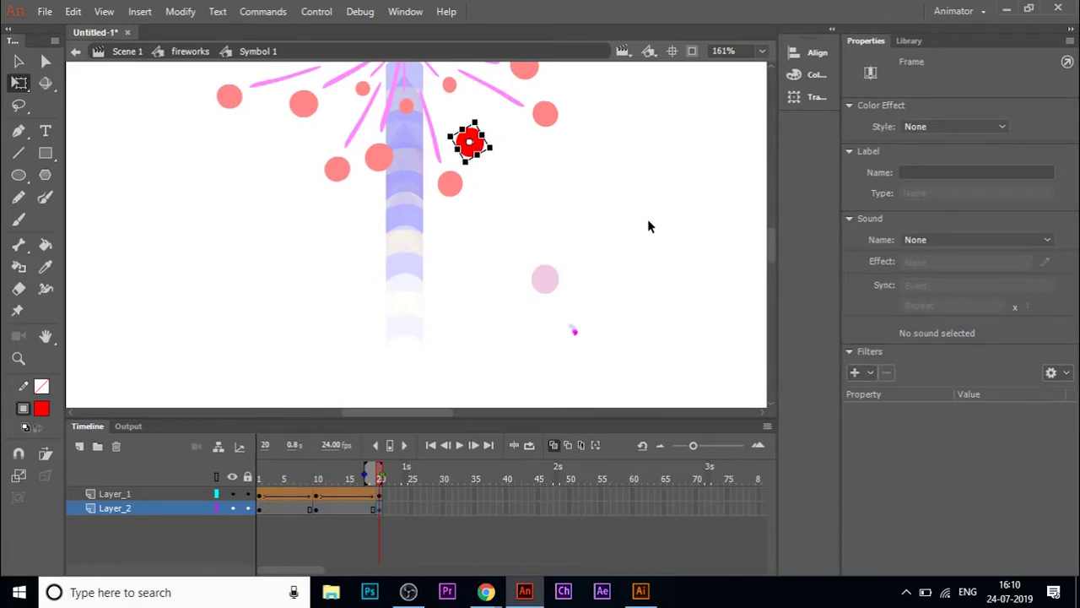
pyautogui.press('Down')
pyautogui.press('Down')
pyautogui.press('Down')
pyautogui.press('Down')
pyautogui.press('Down')
pyautogui.press('Down')
pyautogui.press('Down')
pyautogui.press('Down')
pyautogui.press('Down')
pyautogui.press('Down')
pyautogui.press('Down')
pyautogui.press('Down')
pyautogui.press('Down')
pyautogui.press('Down')
pyautogui.press('Down')
pyautogui.press('Down')
pyautogui.press('Down')
pyautogui.press('Down')
pyautogui.press('Down')
pyautogui.press('Down')
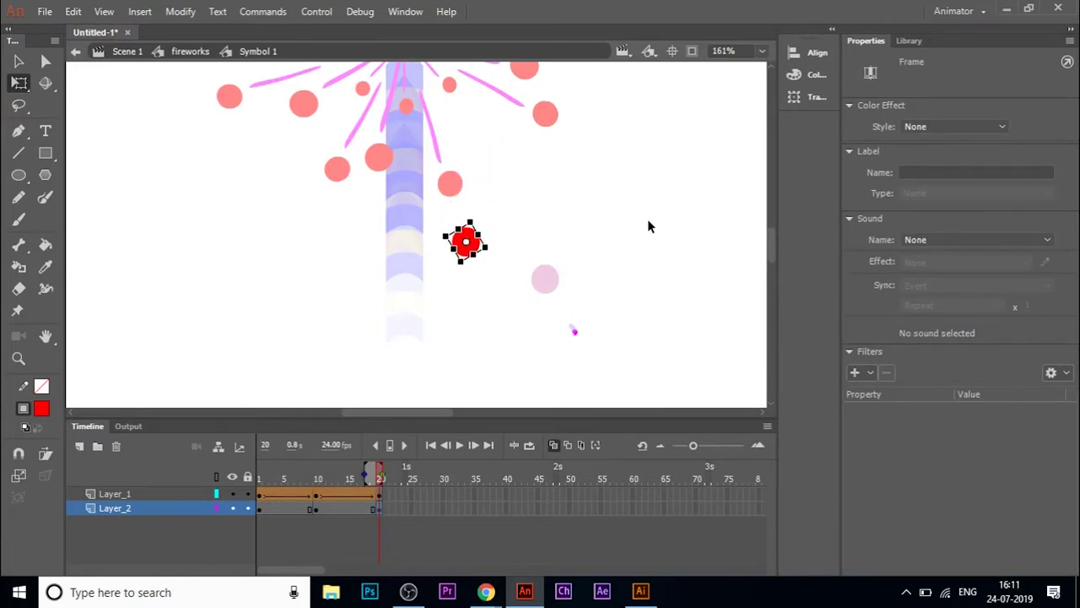
pyautogui.press('Down')
pyautogui.press('Down')
pyautogui.press('Down')
pyautogui.press('Down')
pyautogui.press('Down')
pyautogui.press('Down')
pyautogui.press('Down')
pyautogui.press('Down')
pyautogui.press('Down')
pyautogui.press('Down')
pyautogui.press('Down')
pyautogui.press('Down')
pyautogui.press('Down')
pyautogui.press('Down')
pyautogui.press('Down')
pyautogui.press('Down')
pyautogui.press('Down')
pyautogui.press('Down')
pyautogui.press('Down')
pyautogui.press('Down')
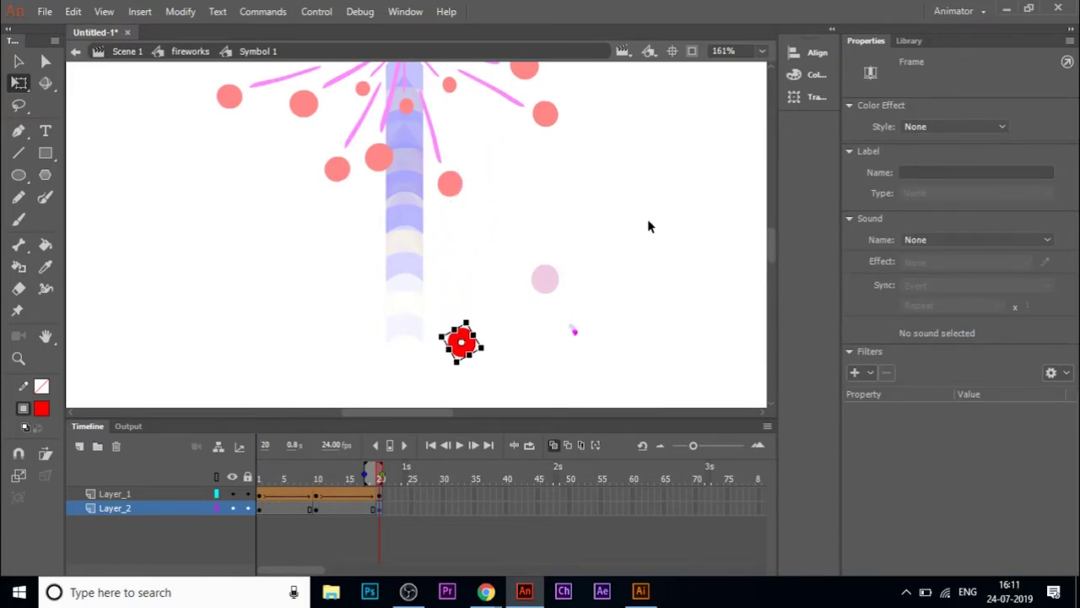
pyautogui.press('Right')
pyautogui.press('Right')
pyautogui.press('Right')
pyautogui.press('Right')
pyautogui.press('Right')
pyautogui.press('Right')
pyautogui.press('Right')
pyautogui.press('Right')
pyautogui.press('Right')
pyautogui.press('Right')
pyautogui.press('Right')
pyautogui.press('Right')
pyautogui.press('Right')
pyautogui.press('Right')
pyautogui.press('Right')
pyautogui.press('Right')
pyautogui.press('Right')
pyautogui.press('Right')
pyautogui.press('Right')
pyautogui.press('Right')
pyautogui.press('Right')
pyautogui.press('Right')
pyautogui.press('Right')
pyautogui.press('Right')
pyautogui.press('Right')
pyautogui.press('Right')
pyautogui.press('Right')
pyautogui.press('Right')
pyautogui.press('Right')
pyautogui.press('Right')
pyautogui.press('Right')
pyautogui.press('Right')
pyautogui.press('Right')
pyautogui.press('Right')
pyautogui.press('Right')
pyautogui.press('Right')
pyautogui.press('Right')
pyautogui.press('Right')
pyautogui.press('Right')
pyautogui.press('Right')
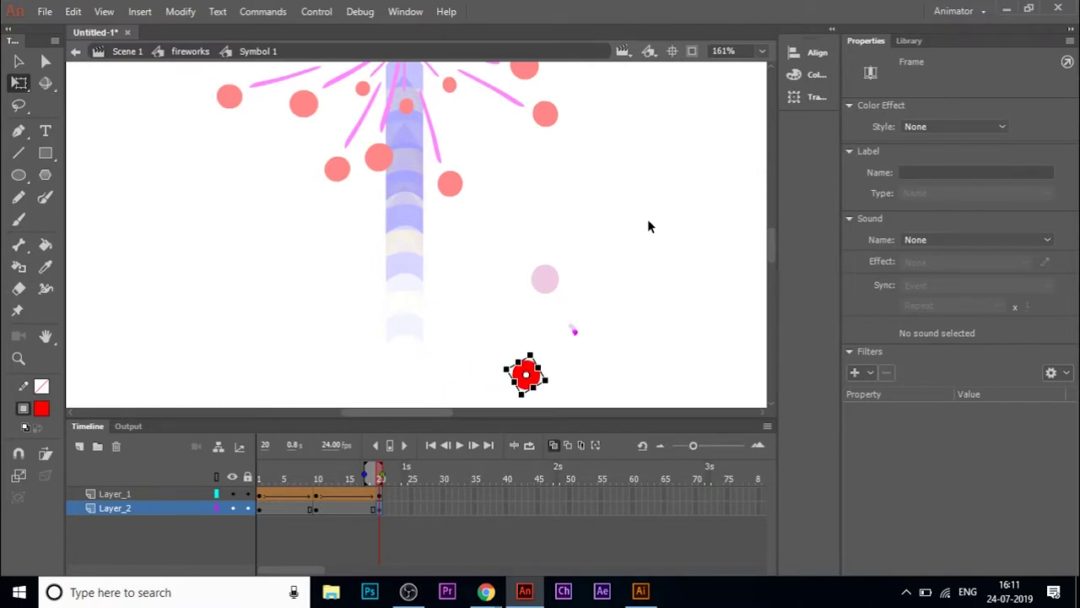
pyautogui.press('Right')
pyautogui.press('Right')
pyautogui.press('Right')
pyautogui.press('Right')
pyautogui.press('Right')
pyautogui.press('Right')
pyautogui.press('Right')
pyautogui.press('Right')
pyautogui.press('Right')
pyautogui.press('Right')
pyautogui.press('Right')
pyautogui.press('Right')
pyautogui.press('Right')
pyautogui.press('Right')
pyautogui.press('Right')
pyautogui.press('Right')
pyautogui.press('Right')
pyautogui.press('Right')
pyautogui.press('Right')
pyautogui.press('Right')
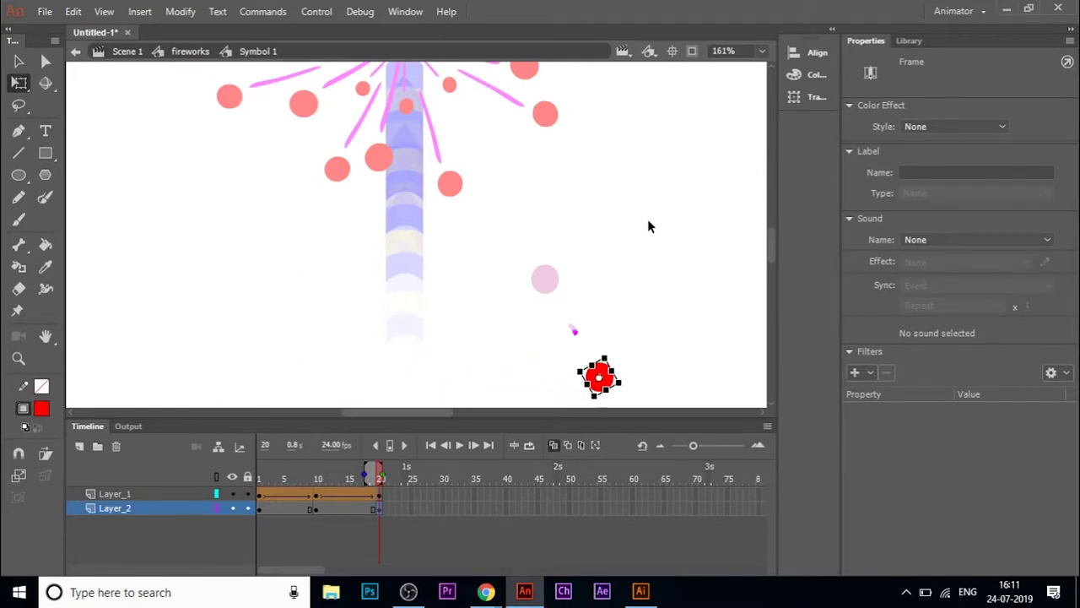
pyautogui.press('Up')
pyautogui.press('Up')
pyautogui.press('Up')
pyautogui.press('Up')
pyautogui.press('Up')
pyautogui.press('Up')
pyautogui.press('Up')
pyautogui.press('Up')
pyautogui.press('Up')
pyautogui.press('Up')
pyautogui.press('Up')
pyautogui.press('Up')
pyautogui.press('Up')
pyautogui.press('Up')
pyautogui.press('Up')
pyautogui.press('Up')
pyautogui.press('Up')
pyautogui.press('Up')
pyautogui.press('Up')
pyautogui.press('Up')
pyautogui.press('Left')
pyautogui.press('Left')
pyautogui.press('Left')
pyautogui.press('Left')
pyautogui.press('Left')
pyautogui.press('Left')
pyautogui.press('Left')
pyautogui.press('Left')
pyautogui.press('Left')
pyautogui.press('Left')
pyautogui.press('Left')
pyautogui.press('Left')
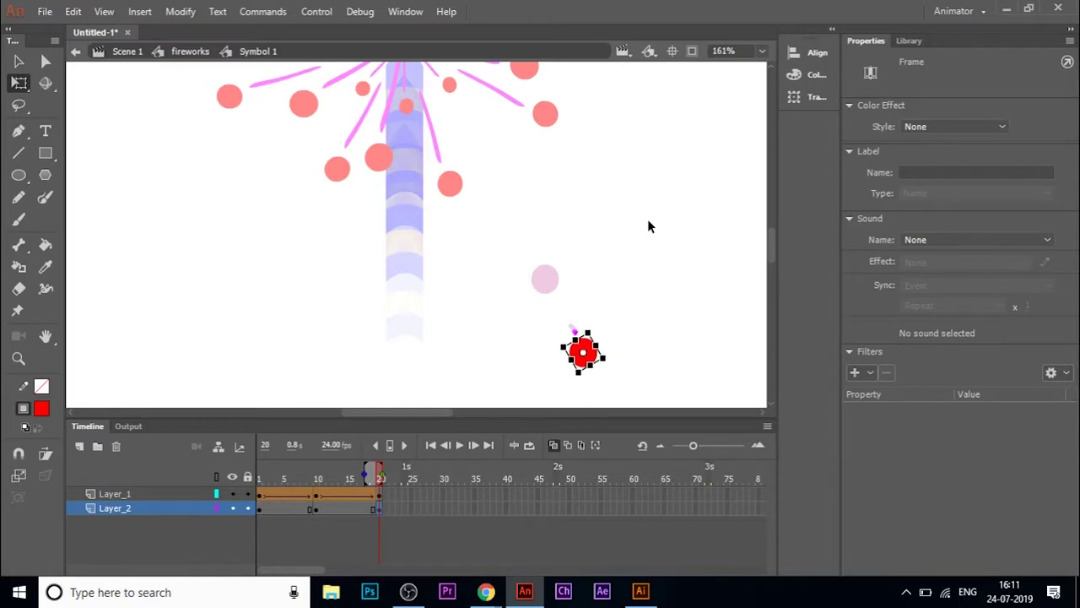
# Step: Nudge the red circle at frame 20 up and slightly inward to X 277.15, Y 32.40 so it covers the streak's remaining end
pyautogui.press('Up')
pyautogui.press('Up')
pyautogui.press('Up')
pyautogui.press('Up')
pyautogui.press('Up')
pyautogui.press('Up')
pyautogui.press('Up')
pyautogui.press('Up')
pyautogui.press('Left')
pyautogui.press('Left')
pyautogui.press('Left')
pyautogui.press('Left')
pyautogui.press('Up')
pyautogui.press('Up')
pyautogui.press('Up')
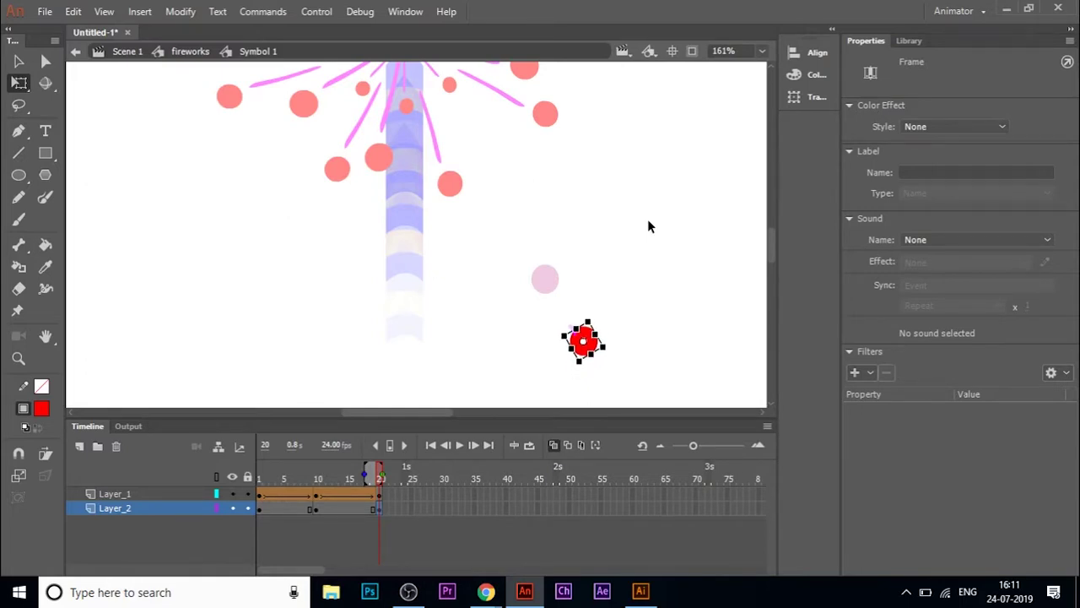
pyautogui.click(578, 340)
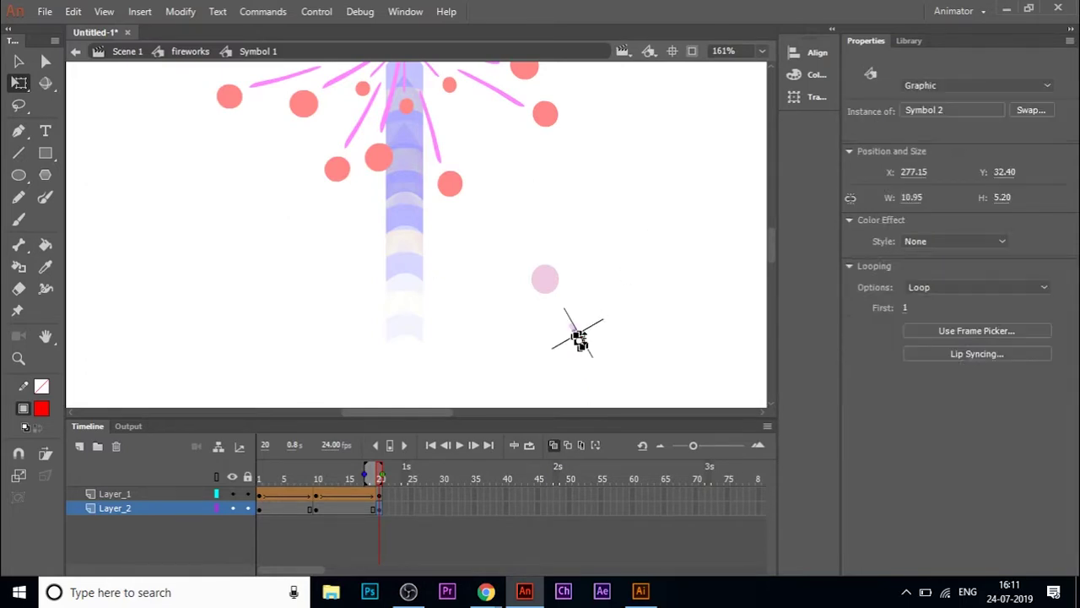
pyautogui.click(590, 375)
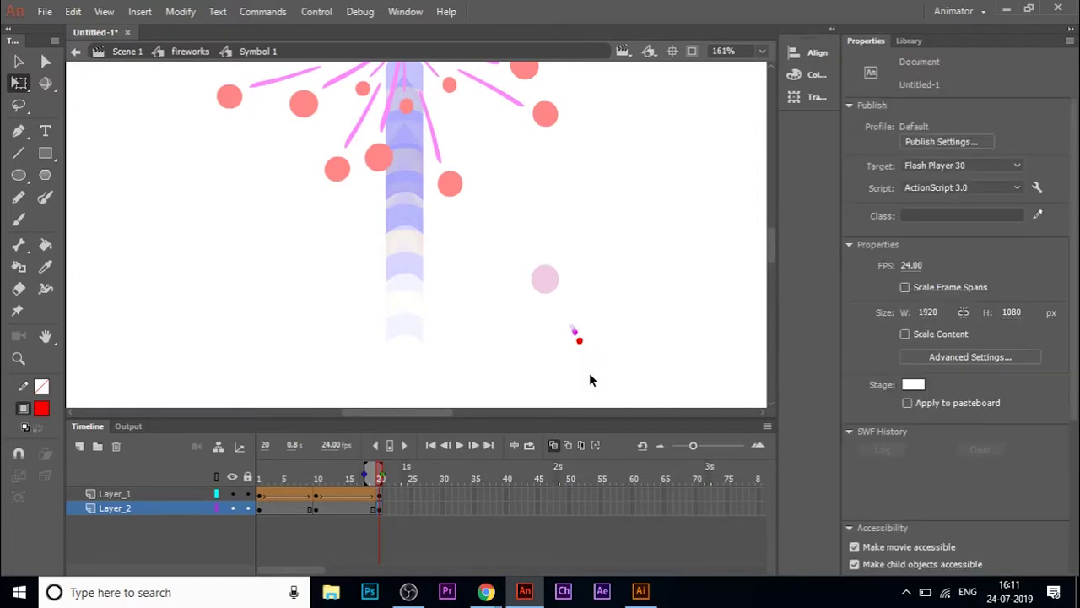
pyautogui.click(376, 509)
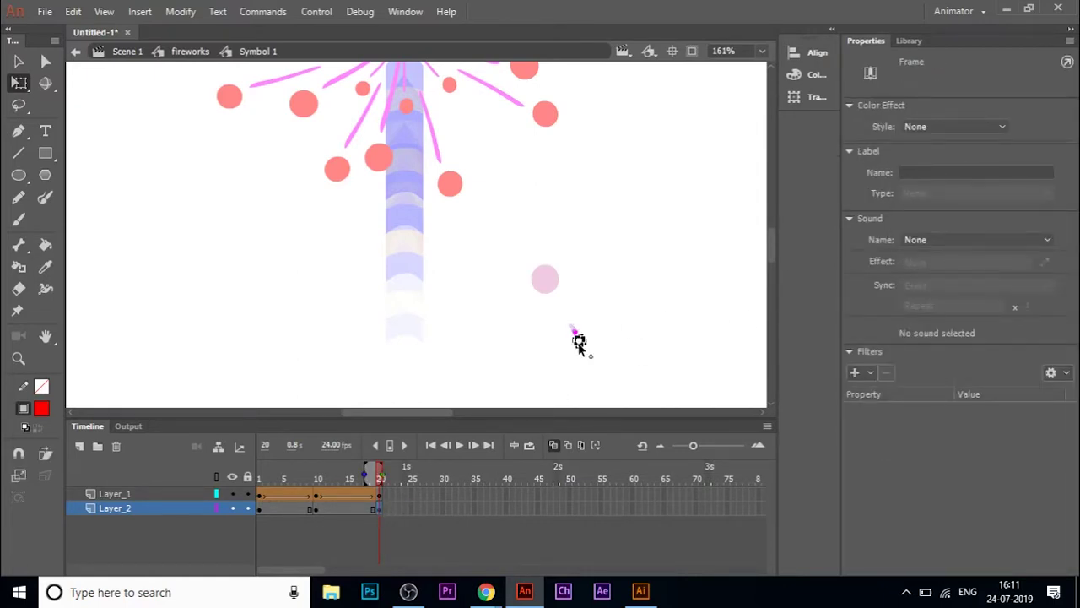
pyautogui.click(1050, 241)
pyautogui.click(857, 264)
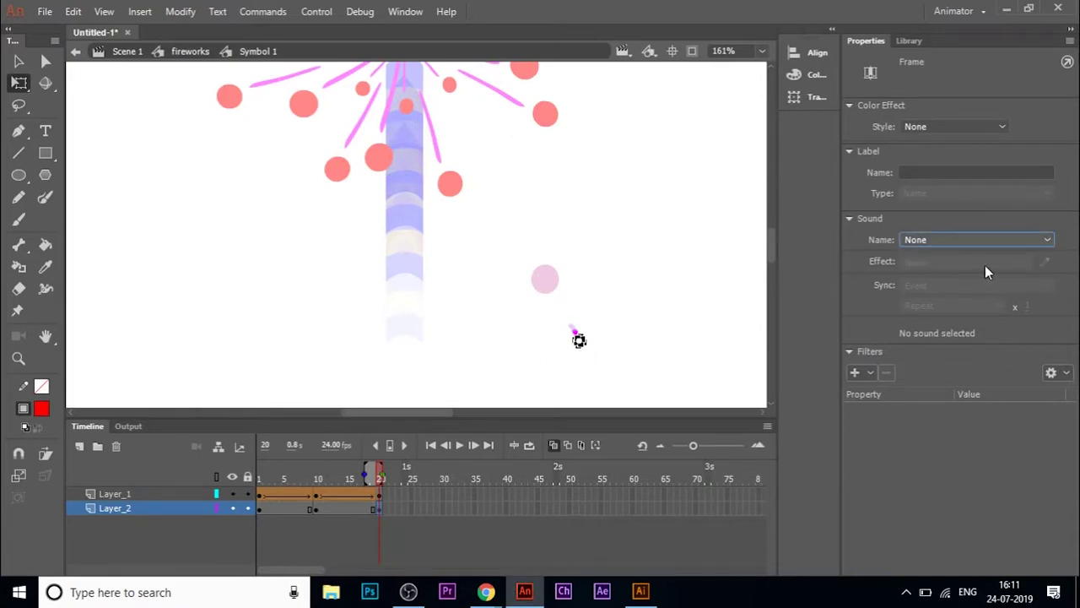
pyautogui.hotkey('ctrl', 'z')
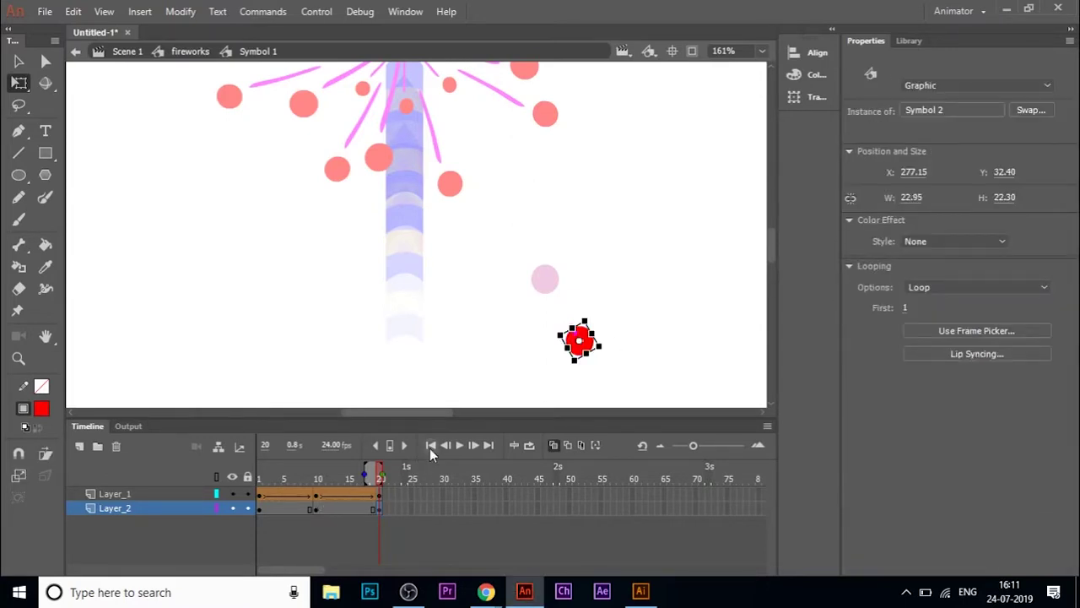
pyautogui.doubleClick(589, 352)
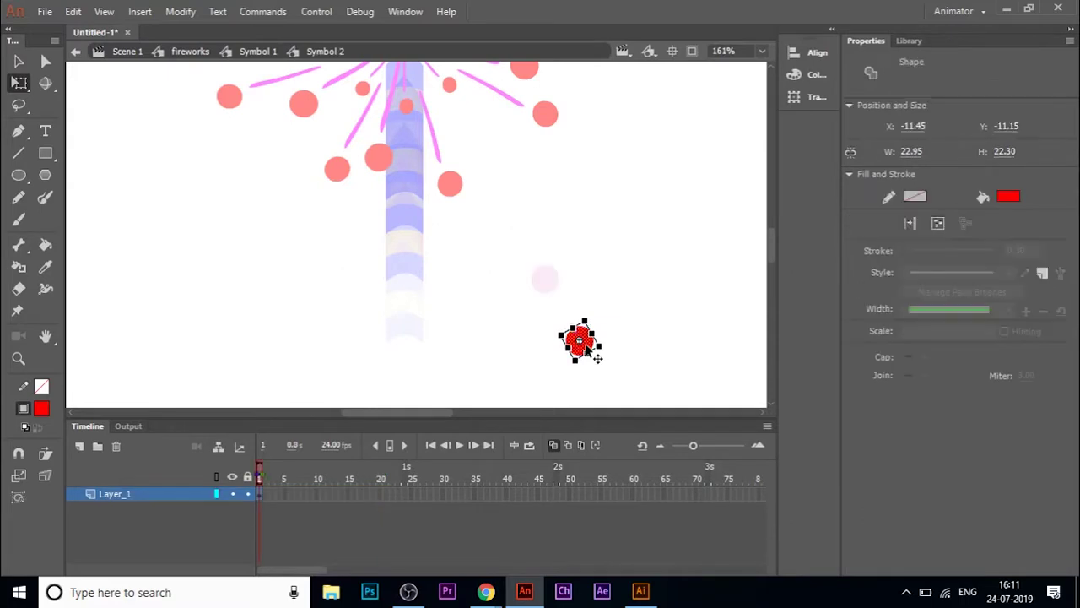
pyautogui.doubleClick(596, 244)
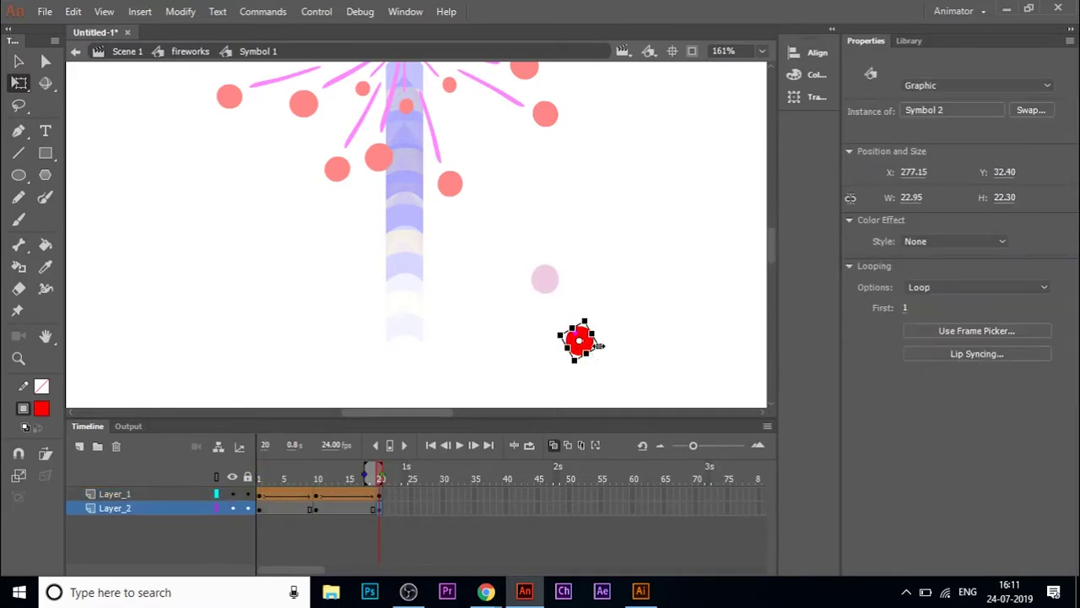
# Step: At frame 1 of Layer_2, give the red circle an Alpha color effect of 0%
pyautogui.click(262, 508)
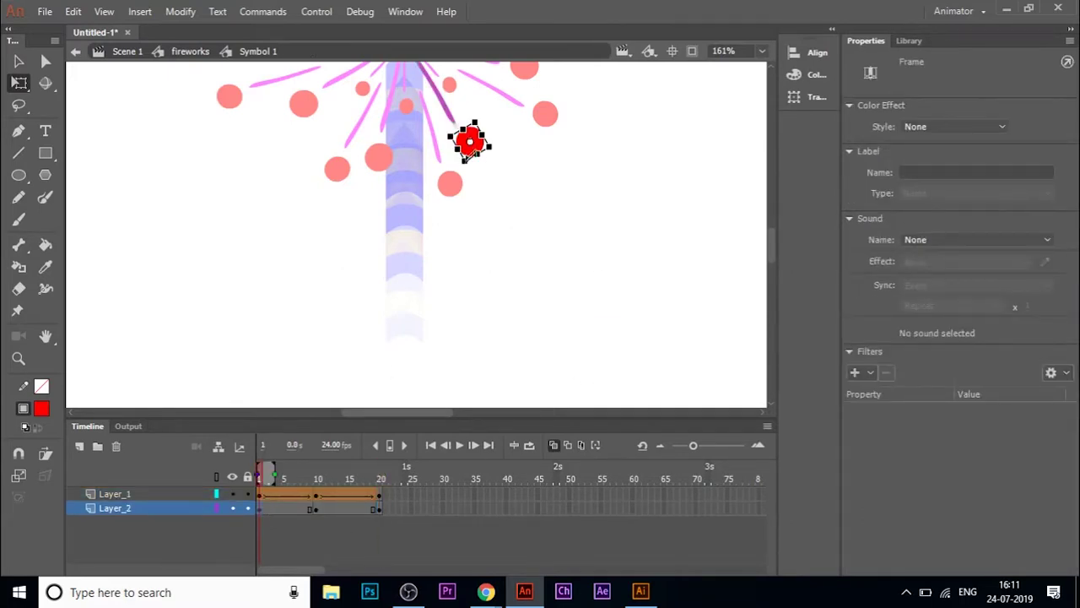
pyautogui.click(471, 150)
pyautogui.click(998, 242)
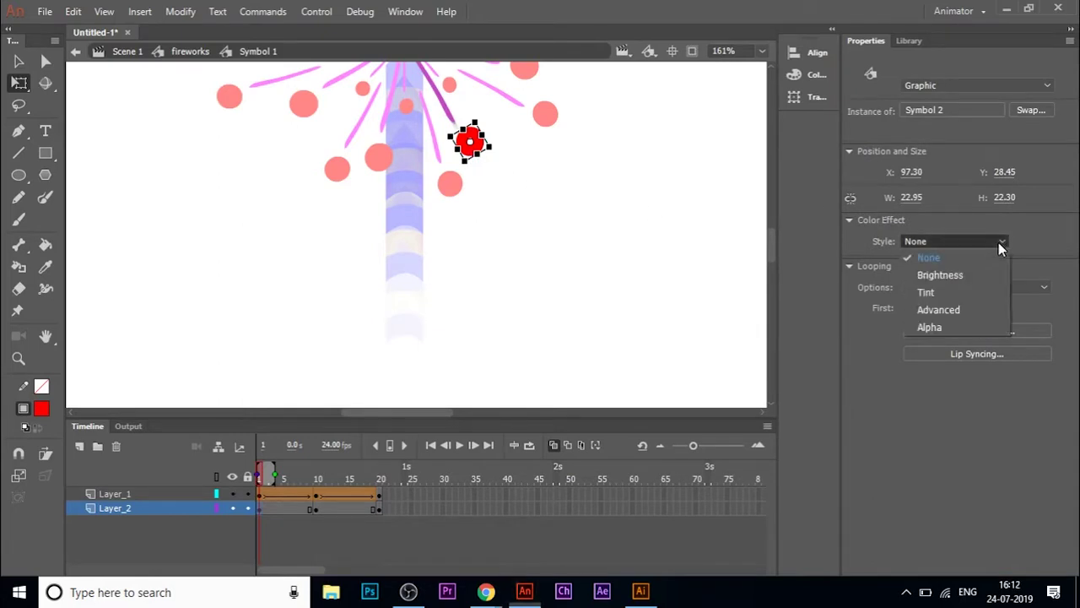
pyautogui.click(938, 326)
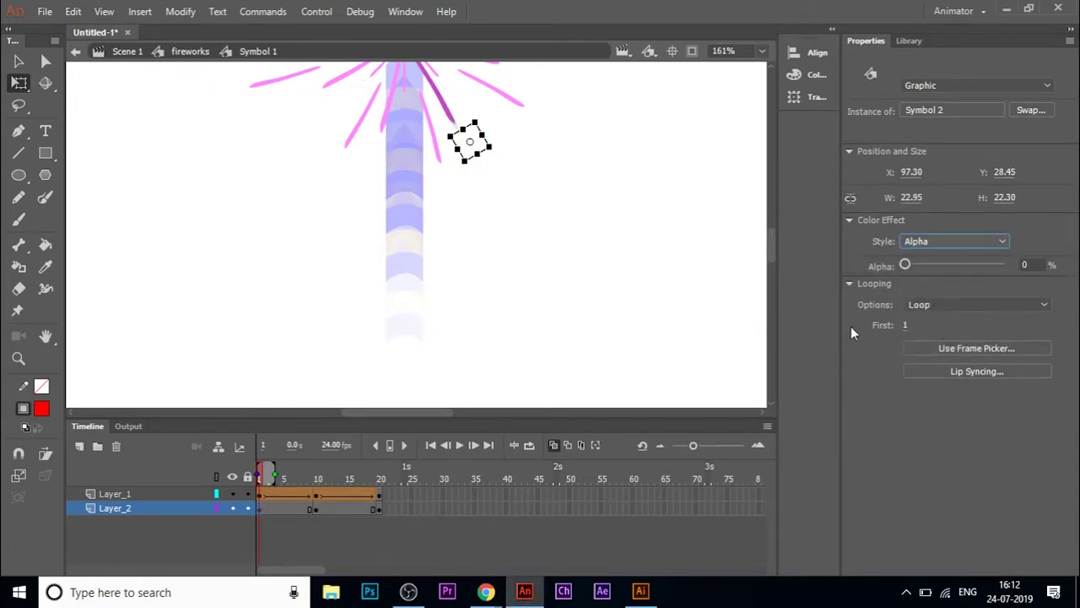
# Step: At frame 10 of Layer_2, give the red circle an Alpha color effect of 100%
pyautogui.click(318, 511)
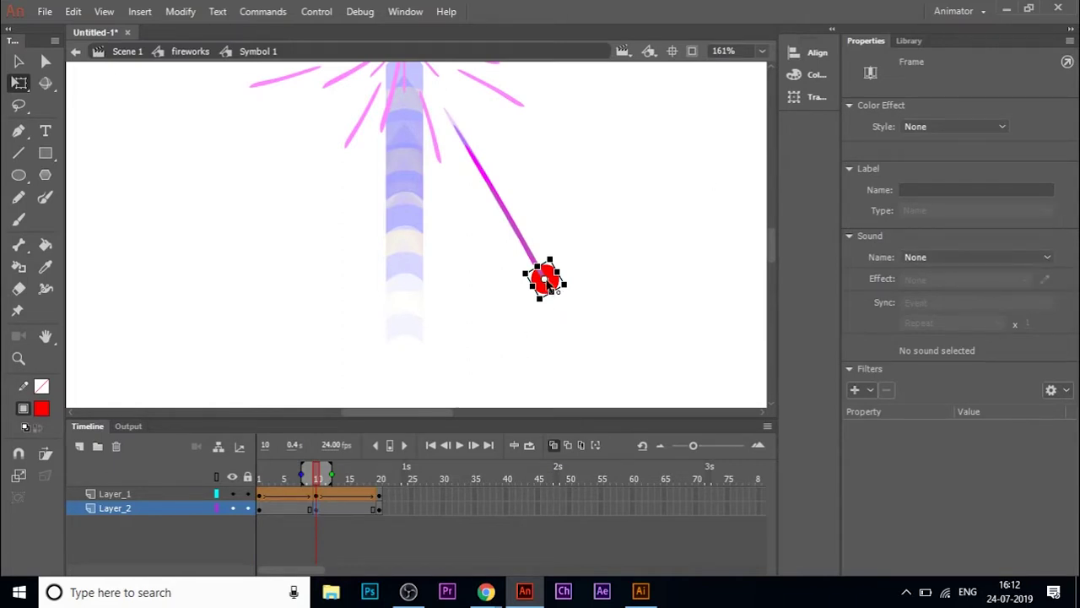
pyautogui.click(550, 279)
pyautogui.click(995, 242)
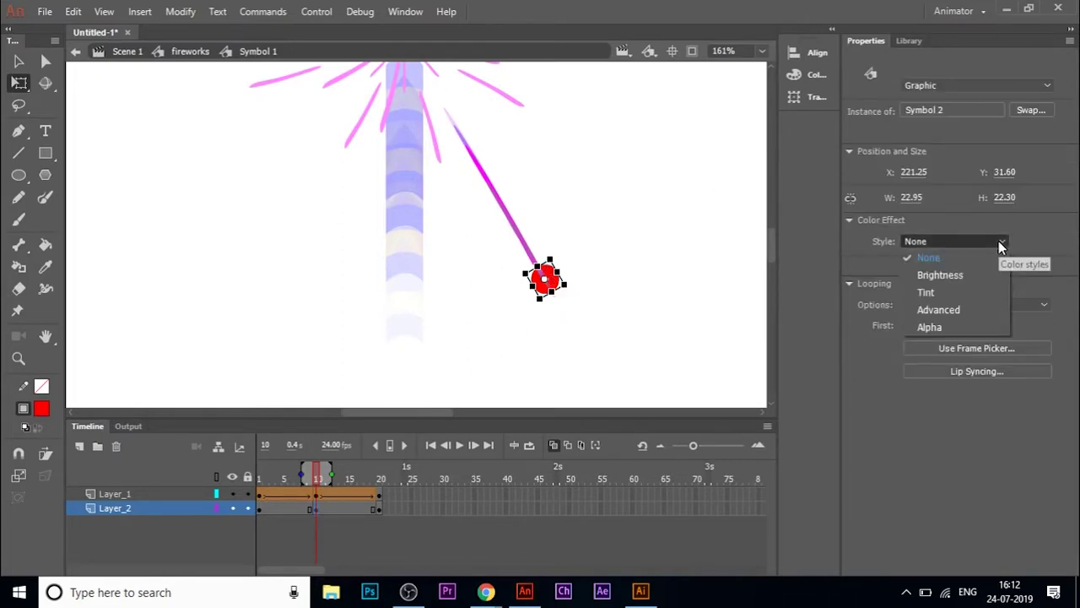
pyautogui.click(952, 327)
pyautogui.click(1004, 264)
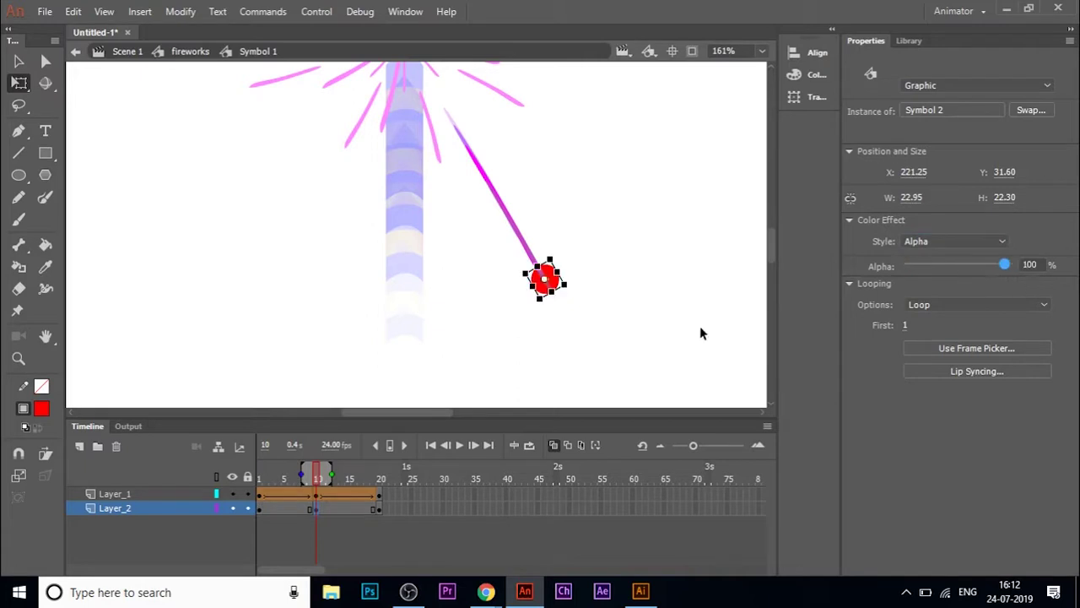
# Step: At frame 20 of Layer_2, set the red circle's Alpha to 0% and shrink it to about 5 px around its centre
pyautogui.click(379, 509)
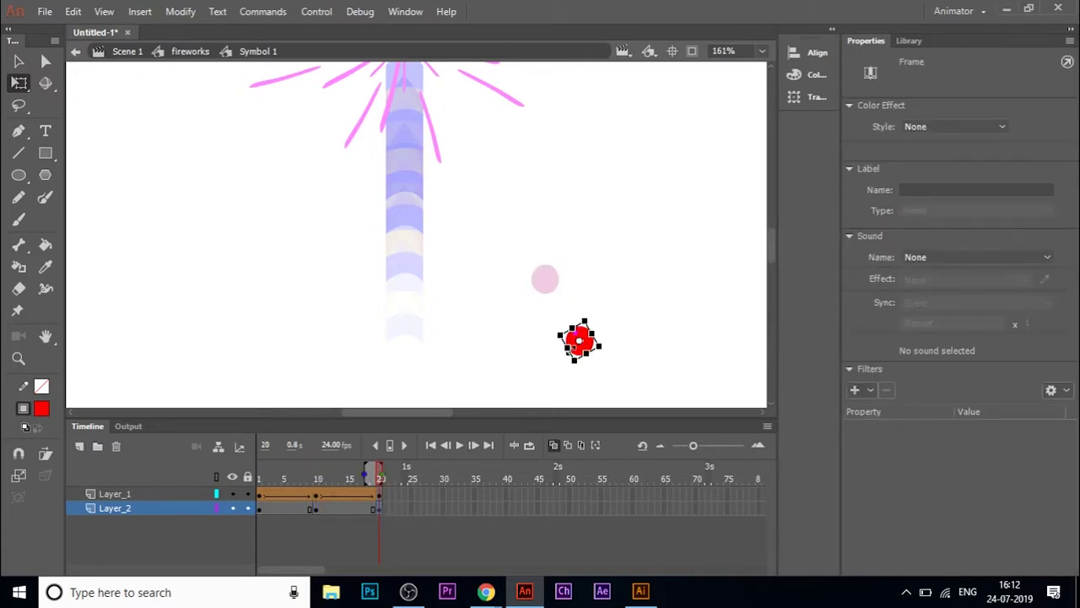
pyautogui.click(589, 340)
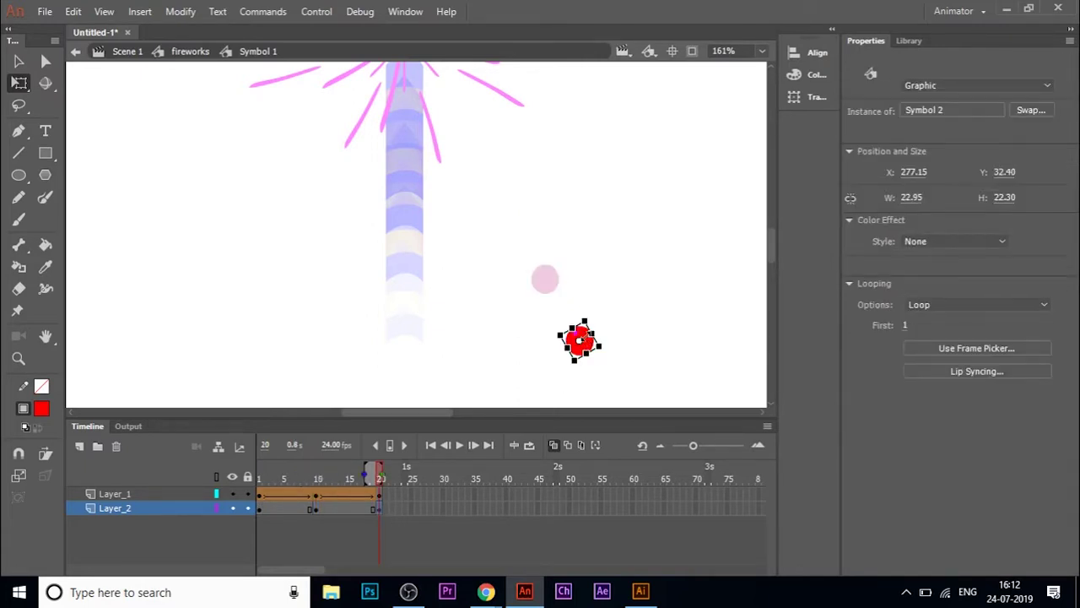
pyautogui.click(996, 242)
pyautogui.click(968, 331)
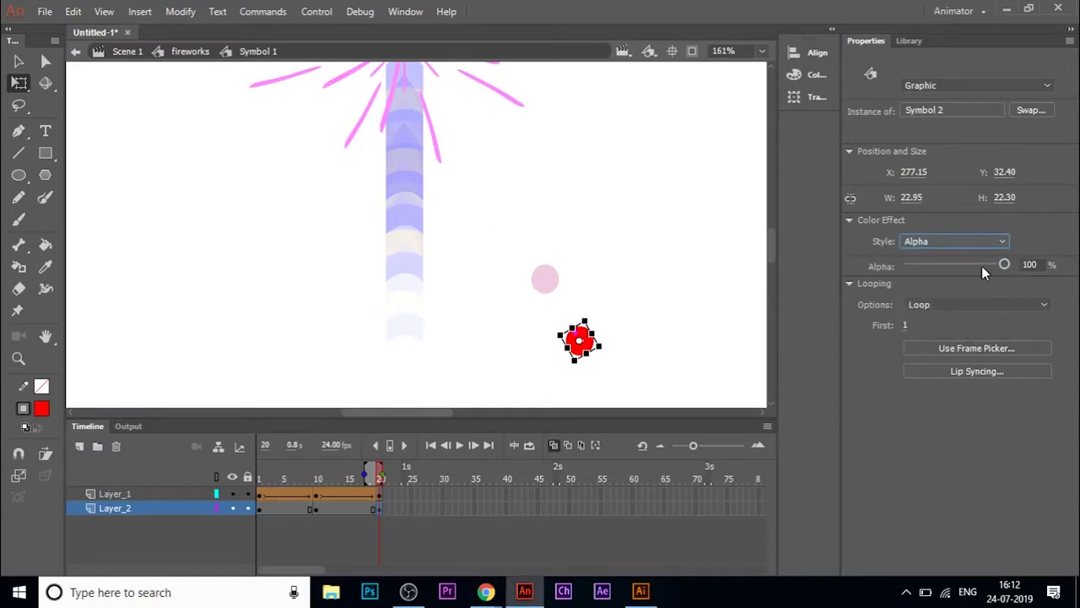
pyautogui.moveTo(981, 266); pyautogui.dragTo(813, 307)
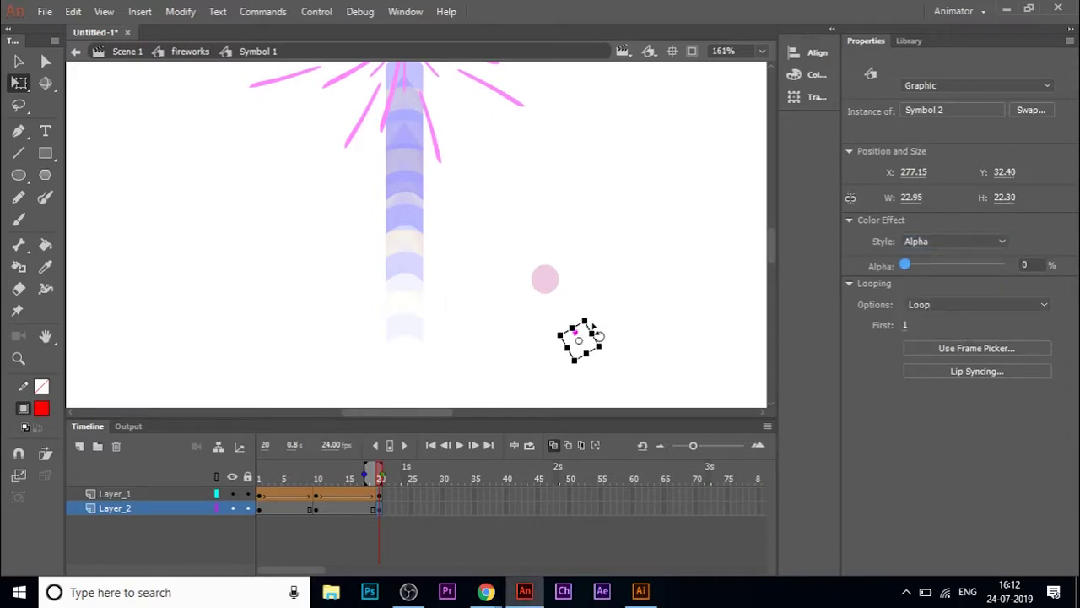
pyautogui.moveTo(584, 321); pyautogui.dragTo(579, 341)
# Step: Try classic tweens across both keyframe spans of Layer_2, scrub through the circle's motion, and undo both tweens
pyautogui.click(296, 506)
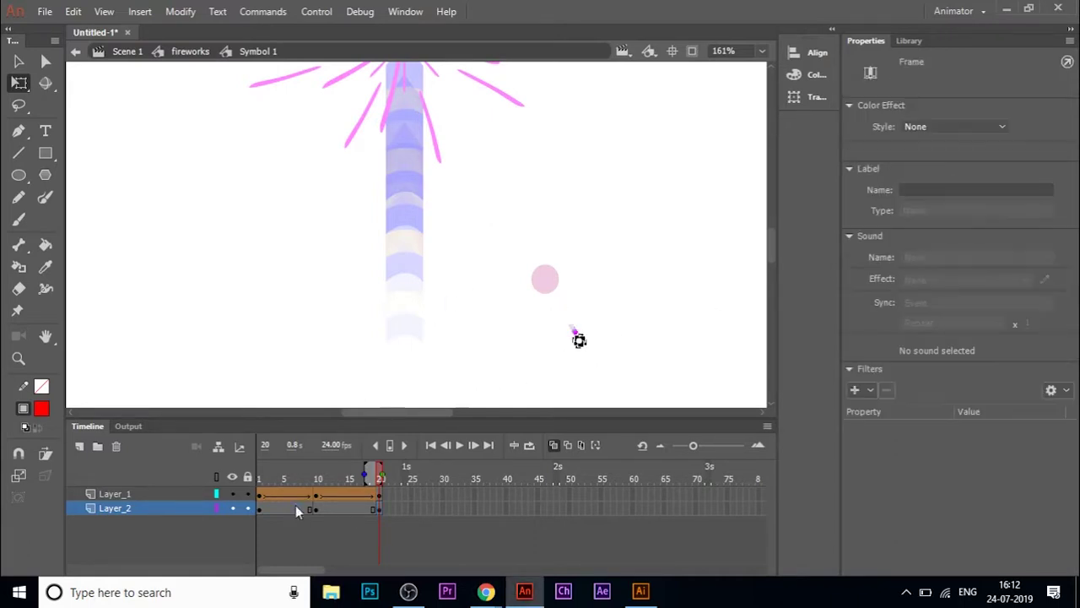
pyautogui.rightClick(296, 506)
pyautogui.click(413, 95)
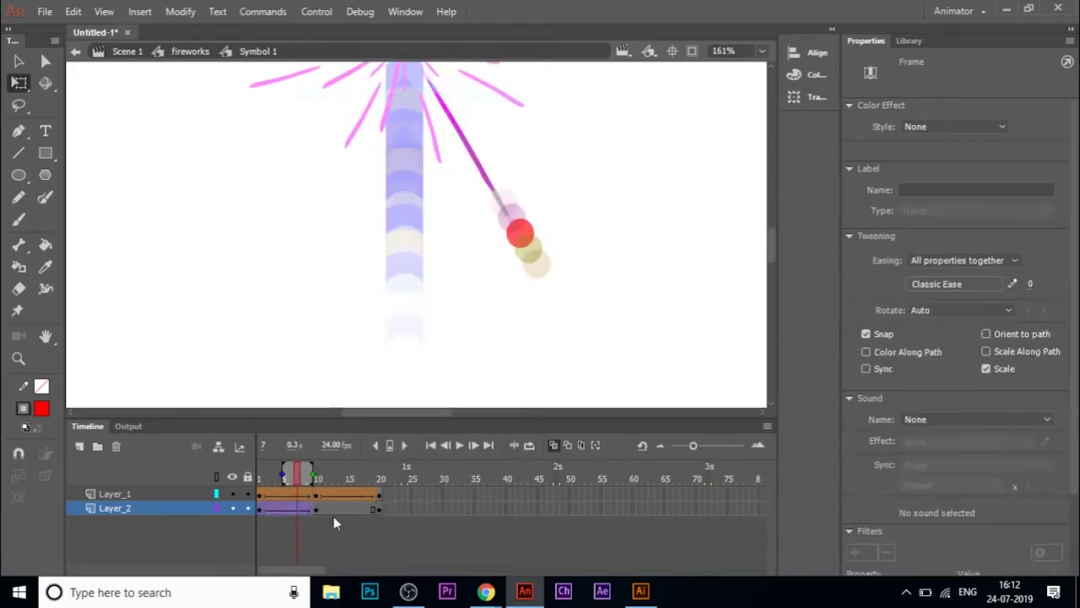
pyautogui.click(338, 508)
pyautogui.rightClick(338, 508)
pyautogui.click(397, 96)
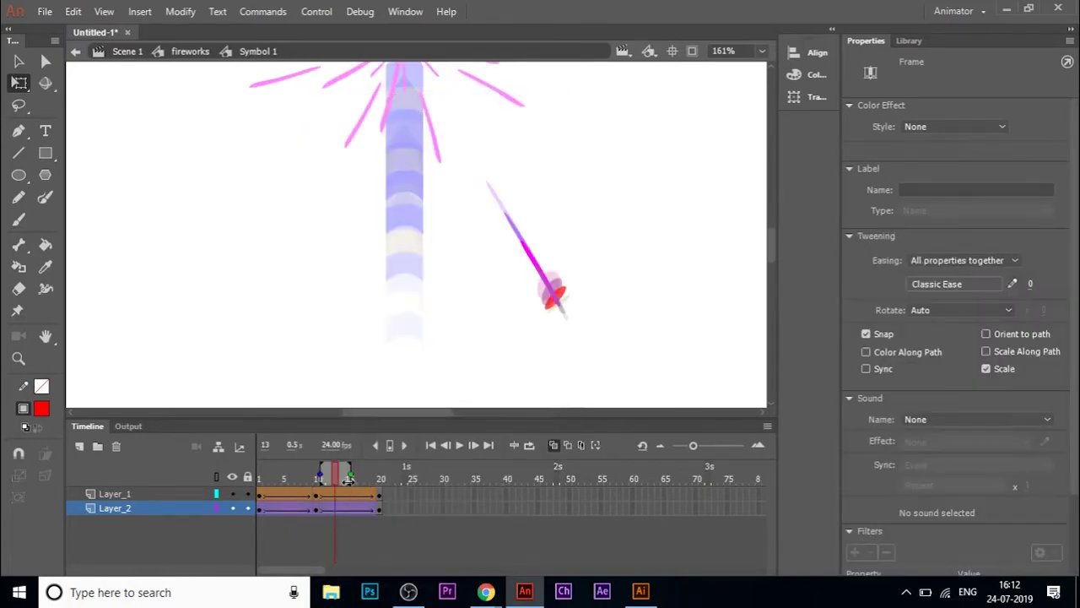
pyautogui.moveTo(337, 478); pyautogui.dragTo(334, 450)
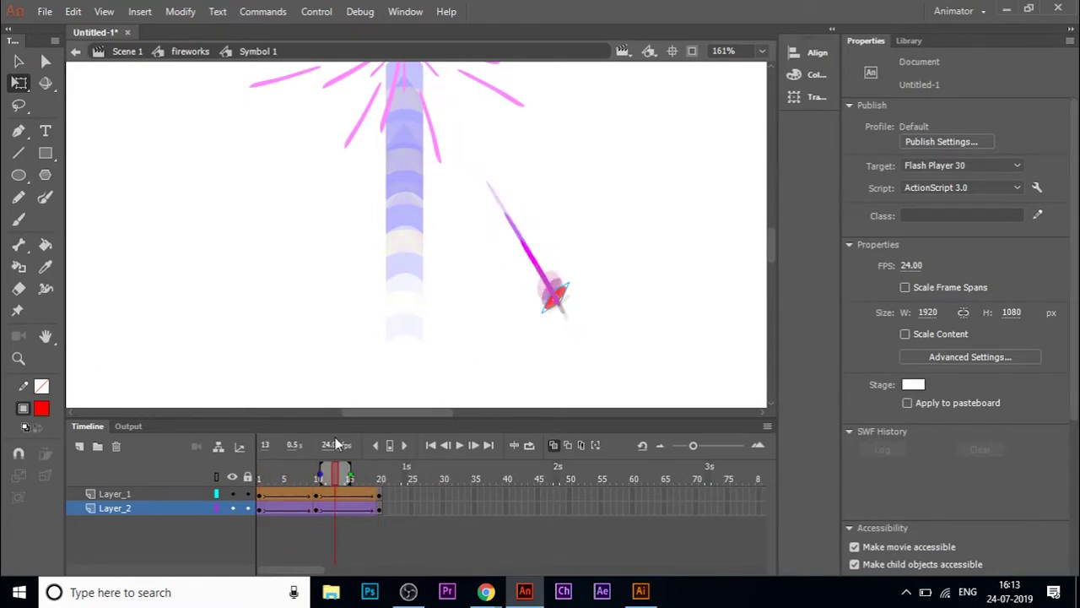
pyautogui.hotkey('ctrl', 'z')
pyautogui.hotkey('ctrl', 'z')
# Step: At frame 20 of Layer_2, rescale the transparent circle evenly down to a tiny size around its centre
pyautogui.click(379, 509)
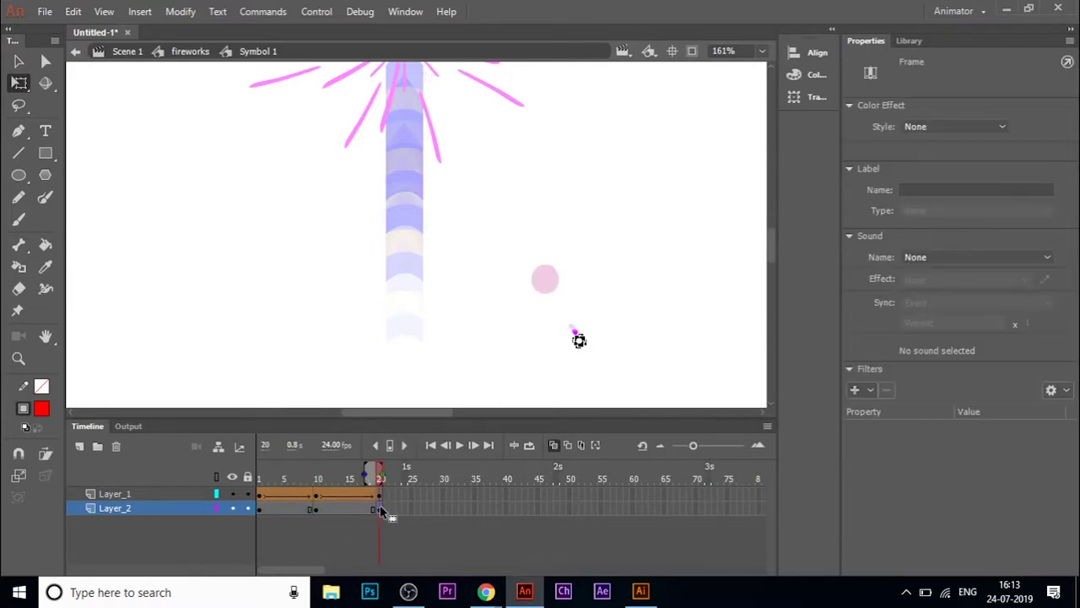
pyautogui.click(579, 339)
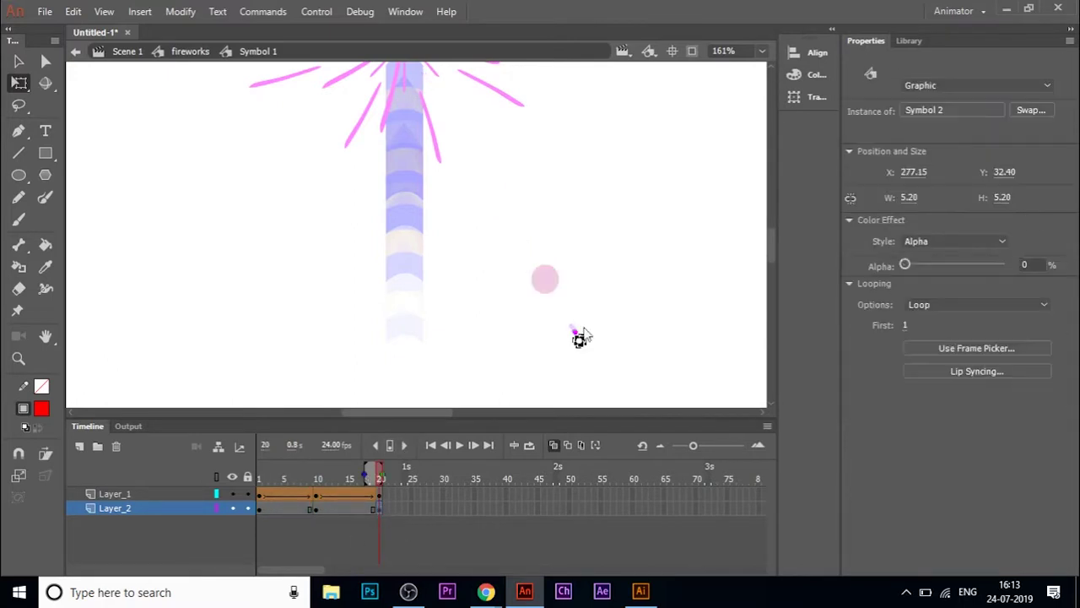
pyautogui.moveTo(587, 323); pyautogui.dragTo(581, 334)
# Step: Create classic tweens on Layer_2 from frame 1 to 10 and from 10 to 20, and scrub through the result
pyautogui.rightClick(285, 510)
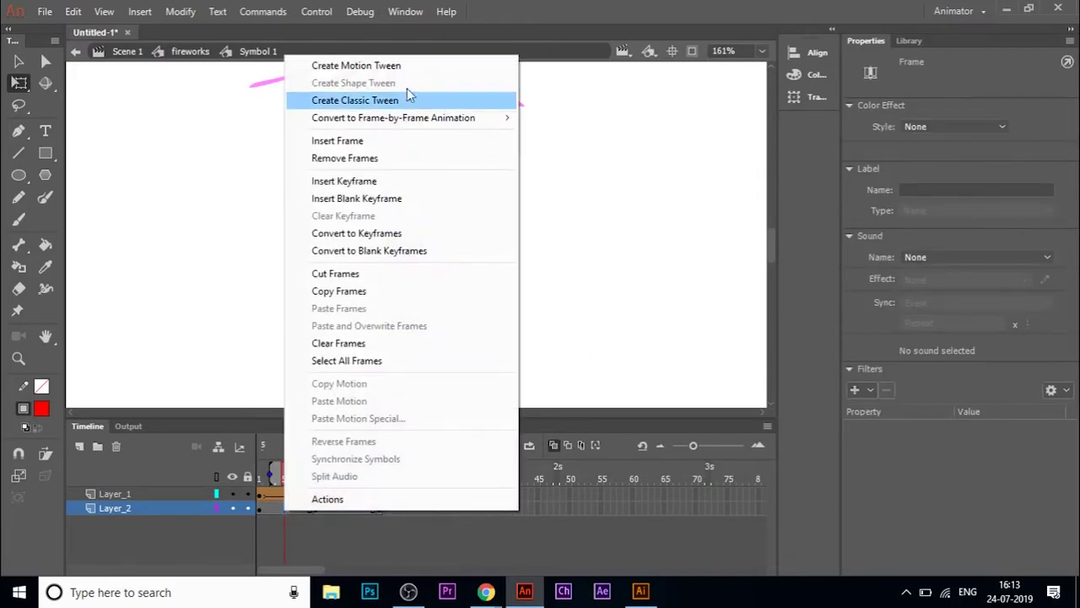
pyautogui.click(410, 97)
pyautogui.click(336, 509)
pyautogui.rightClick(334, 509)
pyautogui.click(410, 98)
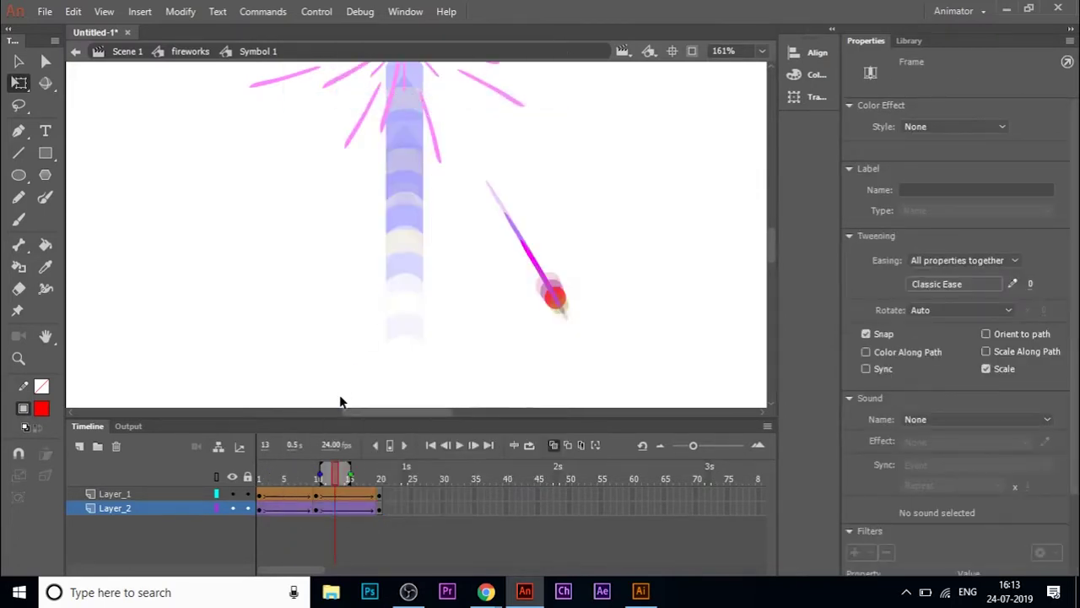
pyautogui.moveTo(332, 474); pyautogui.dragTo(386, 408)
# Step: Return to the fireworks symbol, fit the whole stage in view, and play the burst through to frame 30
pyautogui.doubleClick(527, 213)
pyautogui.click(325, 478)
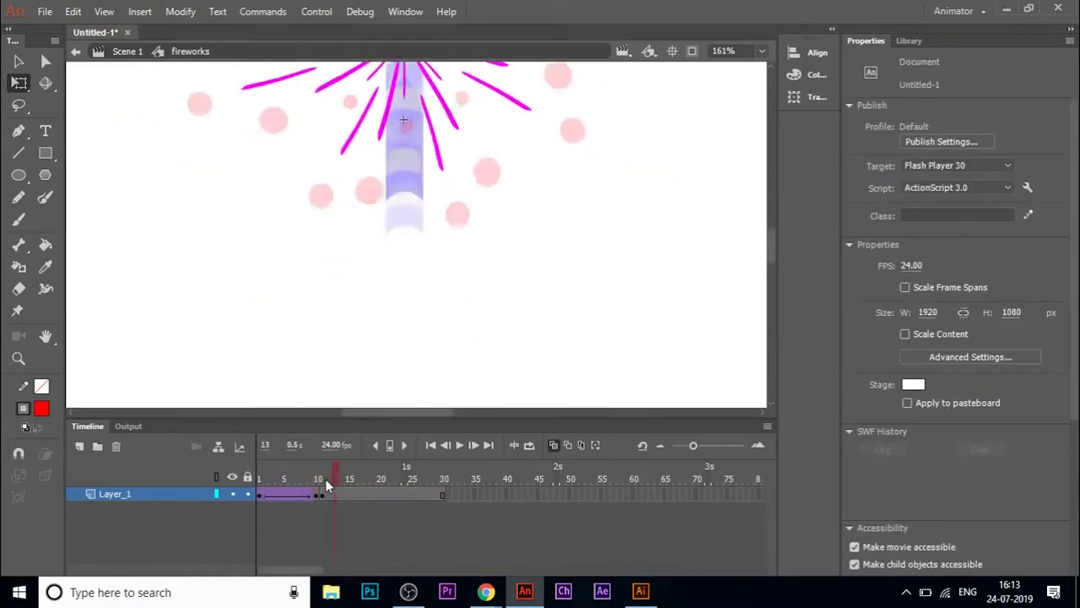
pyautogui.moveTo(325, 479); pyautogui.dragTo(461, 395)
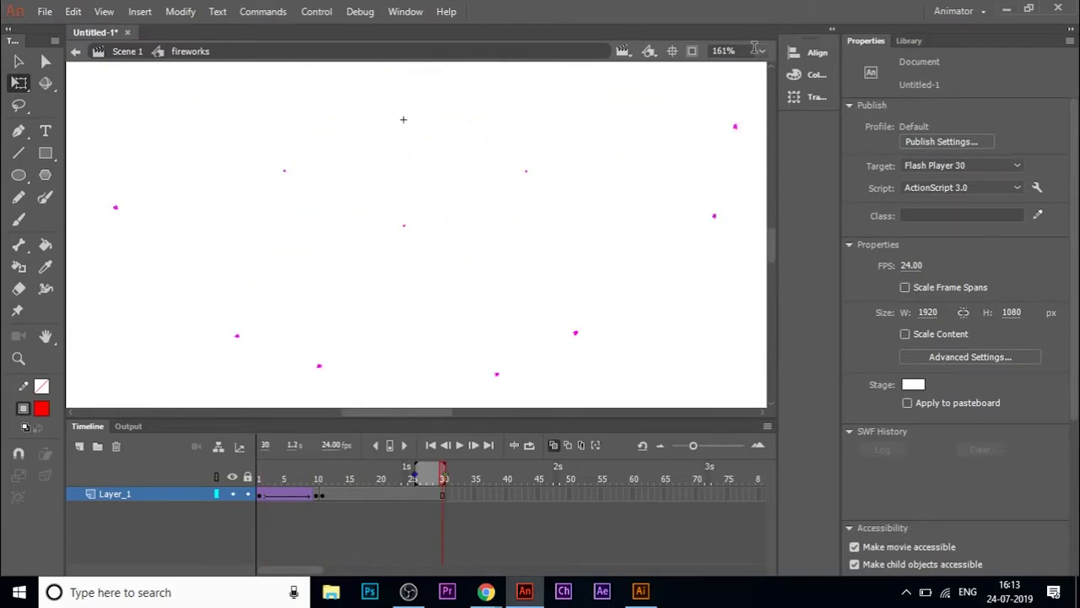
pyautogui.click(762, 51)
pyautogui.click(714, 110)
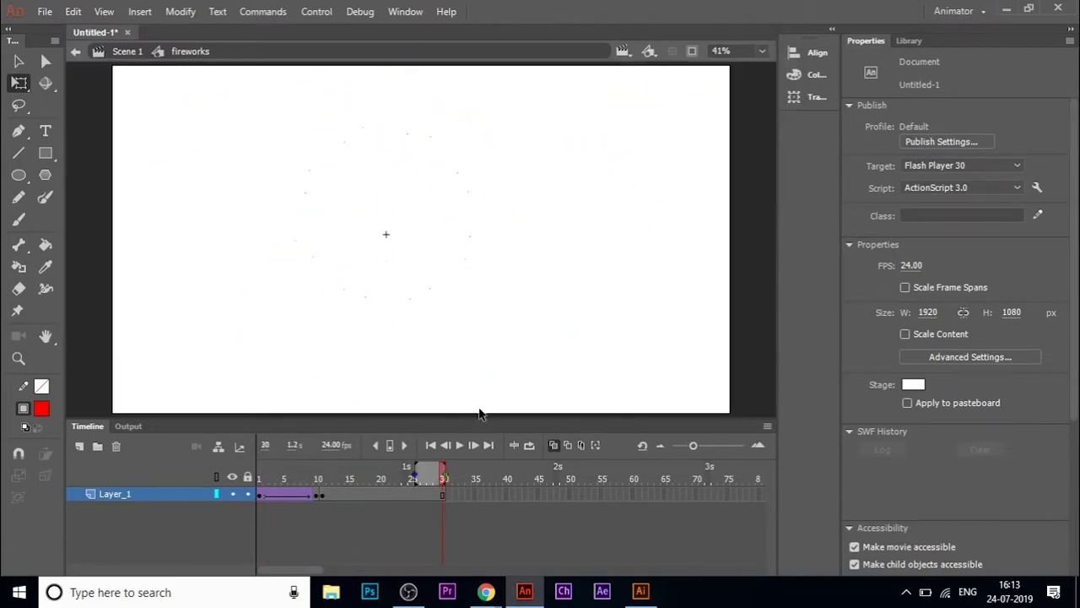
pyautogui.click(459, 444)
# Step: Return to Scene 1 and extend Layer_1 with frames up to frame 30, scrubbing through the firework animation
pyautogui.doubleClick(589, 183)
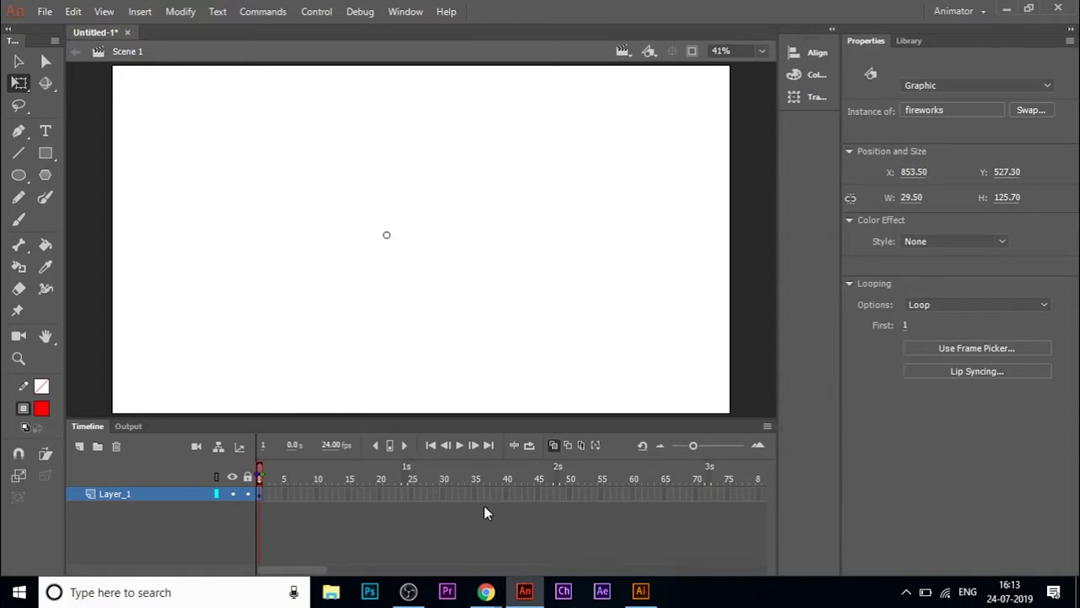
pyautogui.rightClick(441, 496)
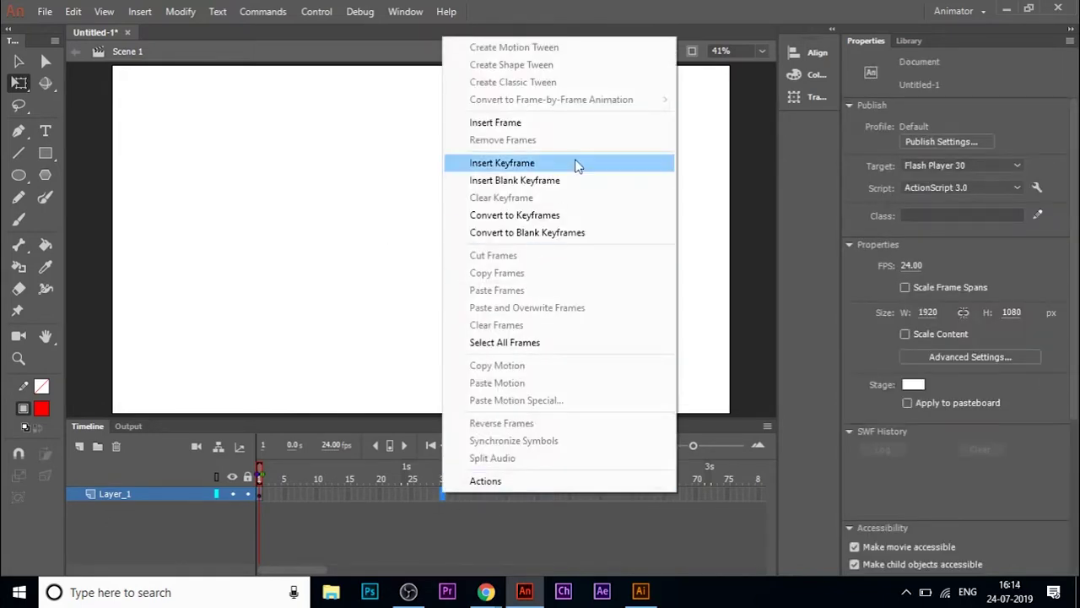
pyautogui.click(557, 122)
pyautogui.moveTo(437, 474); pyautogui.dragTo(253, 348)
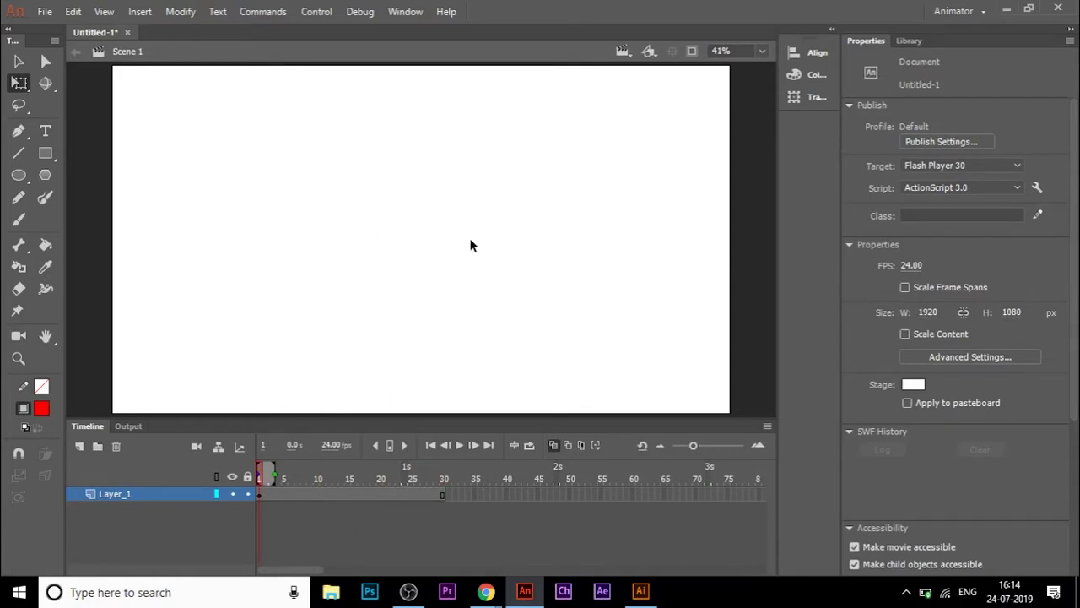
# Step: Move the fireworks instance below the stage to the right, to X 934.35, and preview the animation
pyautogui.click(762, 51)
pyautogui.click(777, 87)
pyautogui.scroll(-2, 371, 222)
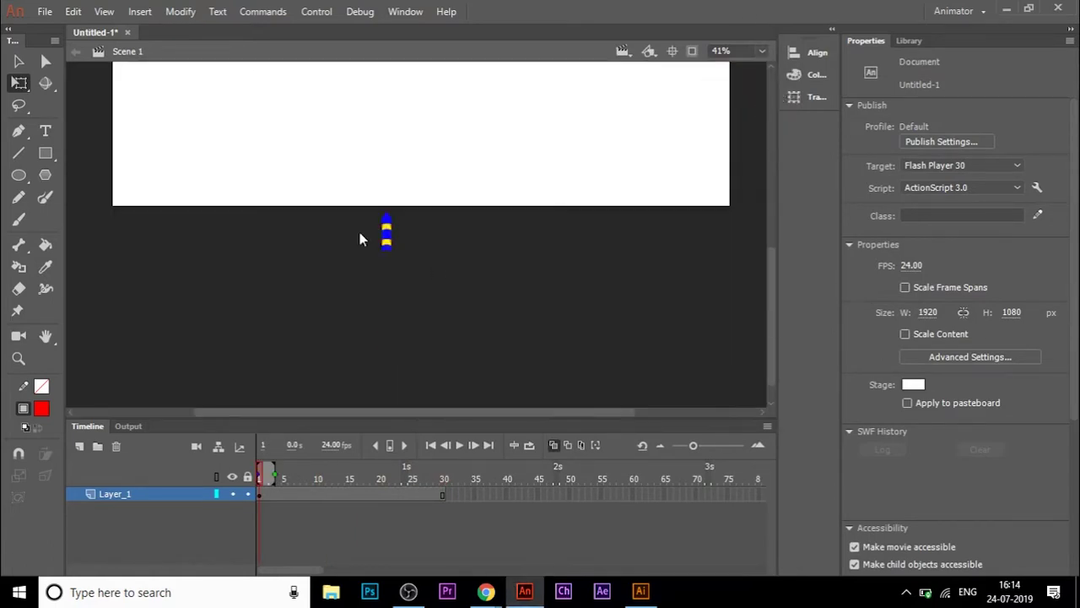
pyautogui.moveTo(347, 190); pyautogui.dragTo(527, 324)
pyautogui.hotkey('shift', 'Right')
pyautogui.hotkey('shift', 'Right')
pyautogui.hotkey('shift', 'Right')
pyautogui.hotkey('shift', 'Right')
pyautogui.hotkey('shift', 'Right')
pyautogui.hotkey('shift', 'Right')
pyautogui.hotkey('shift', 'Right')
pyautogui.hotkey('shift', 'Right')
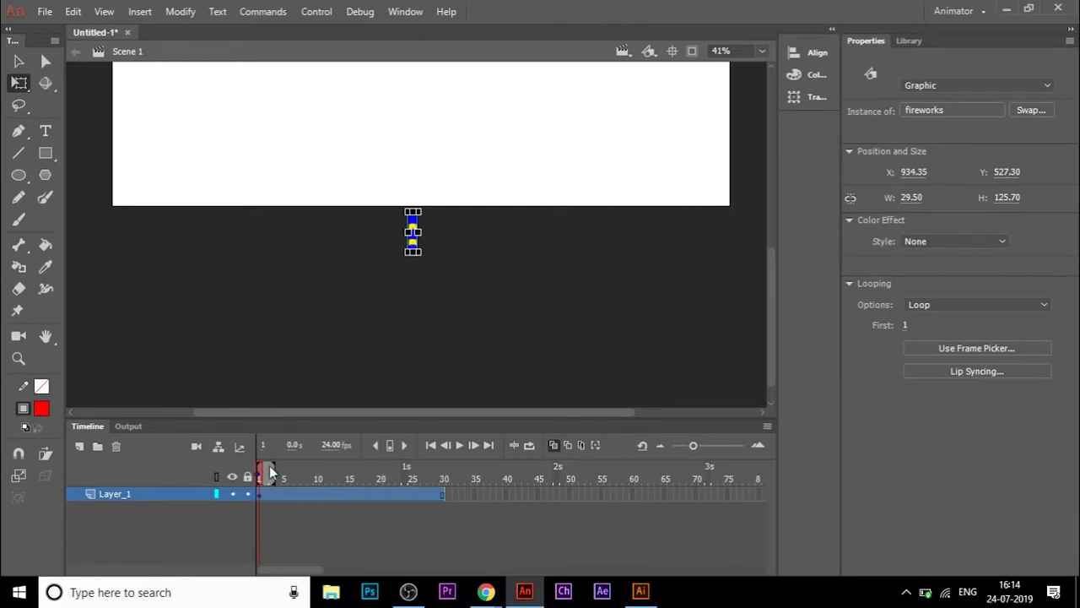
pyautogui.press('Return')
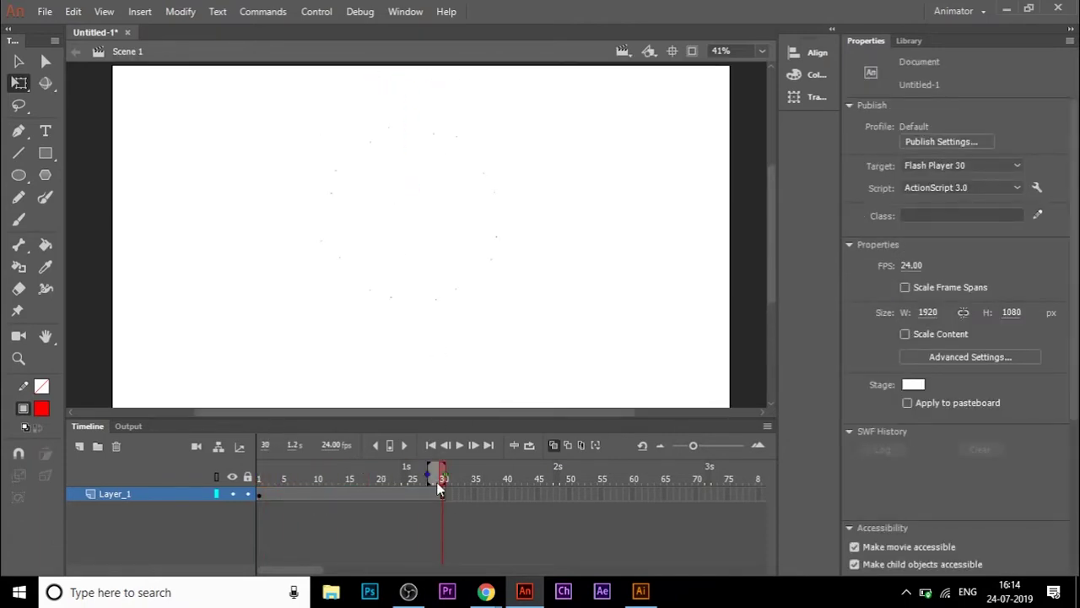
# Step: Play the scene animation and copy Layer_1's frames 1 to 30
pyautogui.press('Return')
pyautogui.moveTo(260, 499); pyautogui.dragTo(412, 503)
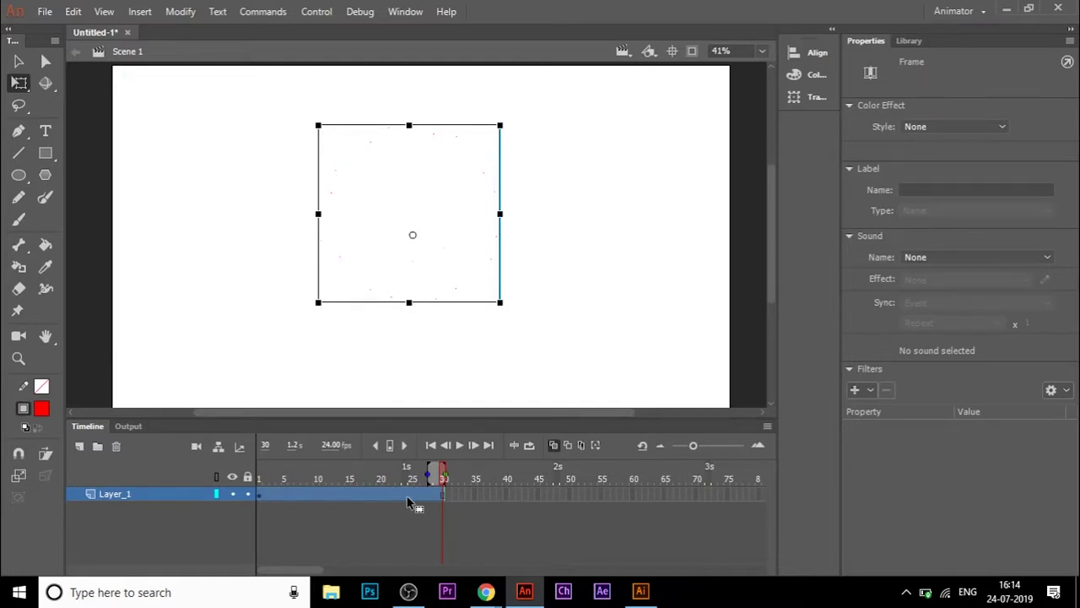
pyautogui.rightClick(333, 505)
pyautogui.click(357, 279)
pyautogui.click(166, 284)
# Step: Add a new layer beneath Layer_1 and paste the copied frames into it at frame 31
pyautogui.click(79, 446)
pyautogui.moveTo(112, 497); pyautogui.dragTo(113, 516)
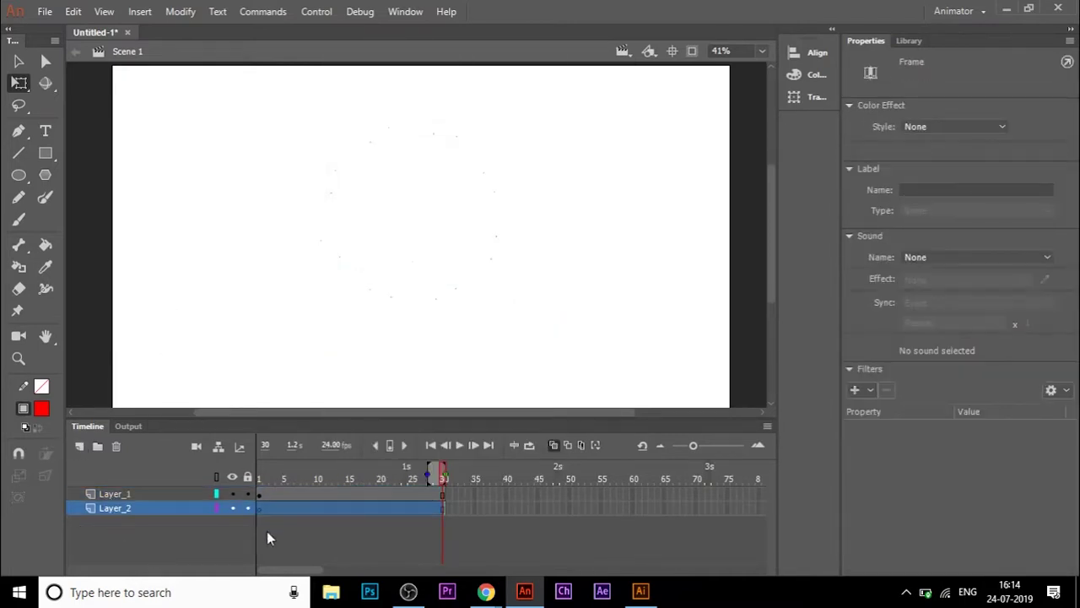
pyautogui.click(274, 531)
pyautogui.rightClick(445, 508)
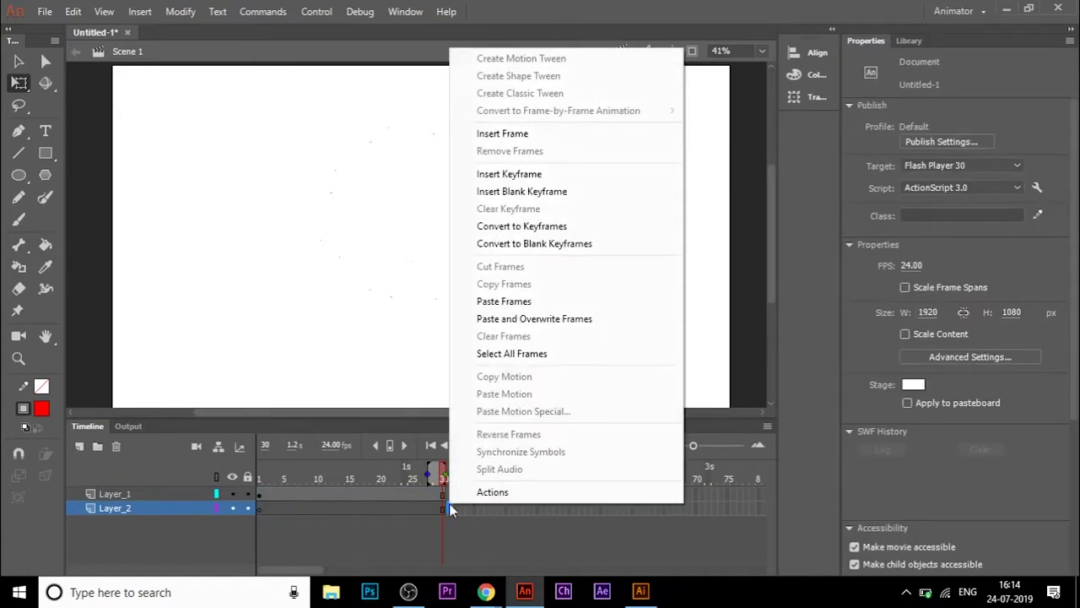
pyautogui.click(540, 297)
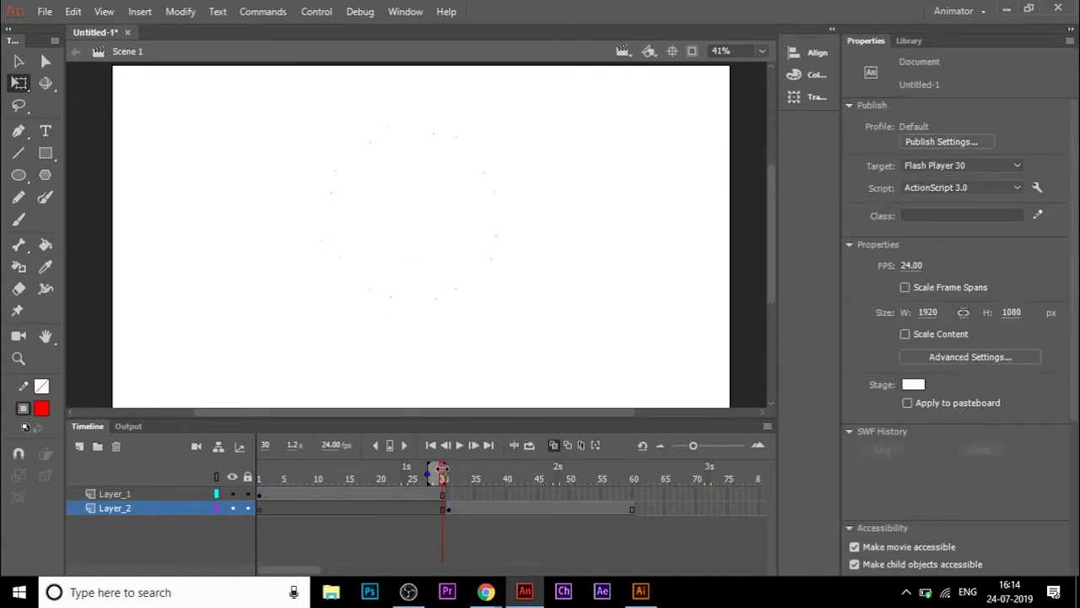
# Step: At frame 31 on Layer_2, move the fireworks instance right along the stage's lower edge to X 1600.30, Y 507.20
pyautogui.moveTo(441, 471)
pyautogui.mouseDown()
pyautogui.moveTo(470, 475)
pyautogui.moveTo(386, 475)
pyautogui.moveTo(467, 474)
pyautogui.moveTo(424, 476)
pyautogui.moveTo(441, 476)
pyautogui.mouseUp()
pyautogui.scroll(-5, 426, 329)
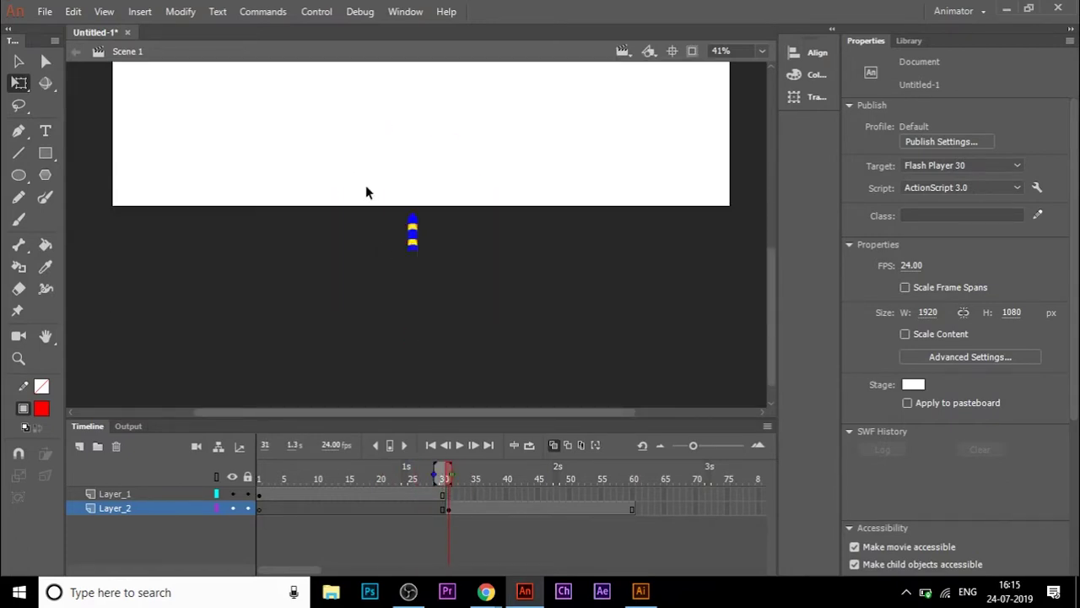
pyautogui.moveTo(365, 192); pyautogui.dragTo(462, 300)
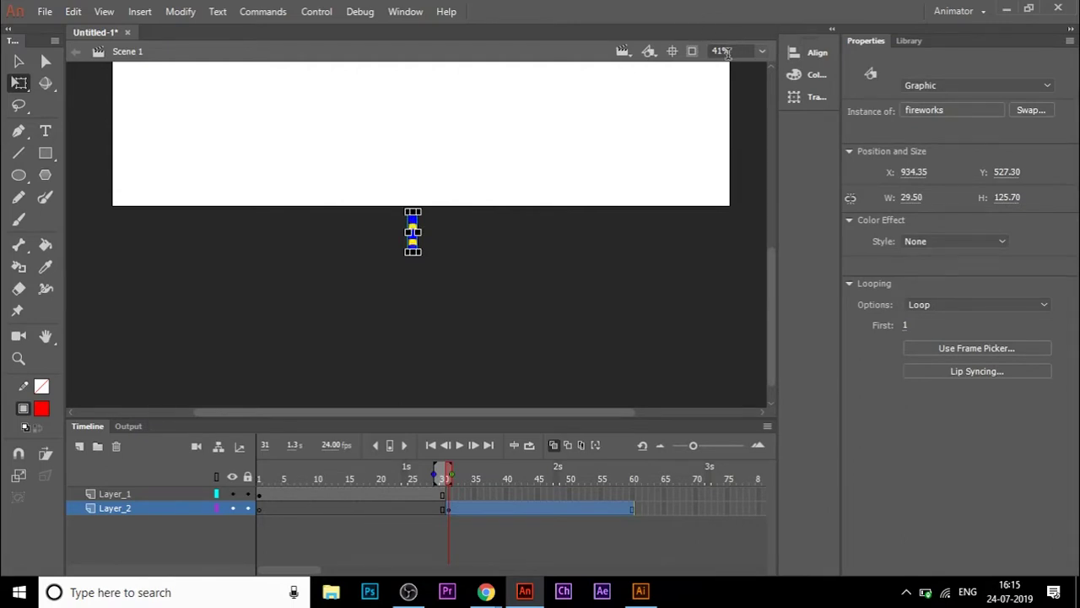
pyautogui.scroll(3, 559, 183)
pyautogui.moveTo(268, 291); pyautogui.dragTo(682, 283)
pyautogui.moveTo(313, 571); pyautogui.dragTo(242, 567)
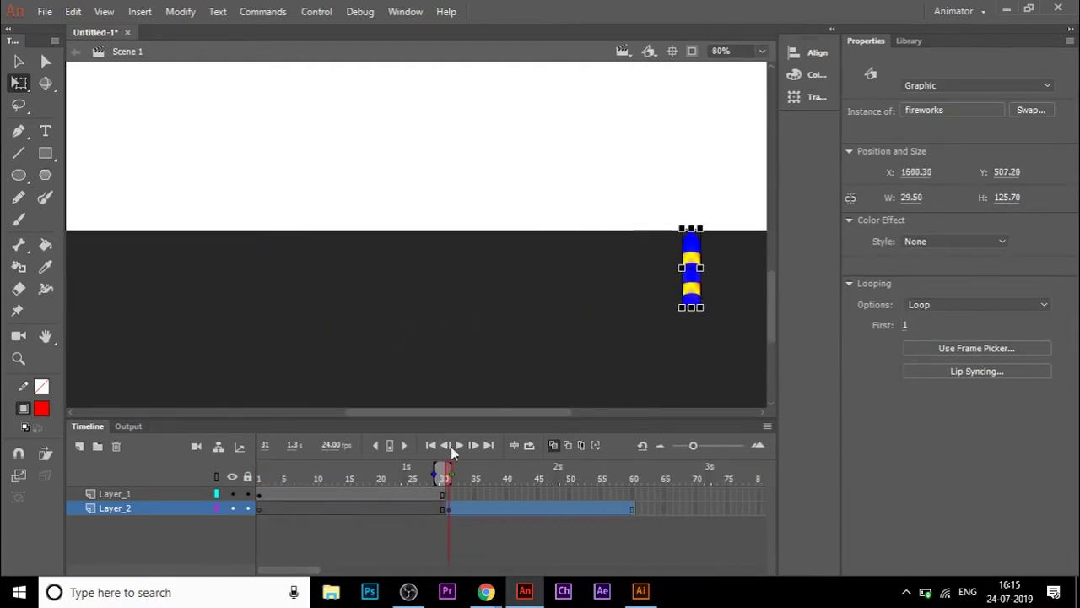
# Step: Tilt the Layer_2 fireworks instance toward the left and place it just below the stage's lower-right corner
pyautogui.moveTo(482, 412); pyautogui.dragTo(569, 413)
pyautogui.moveTo(427, 295); pyautogui.dragTo(815, 180)
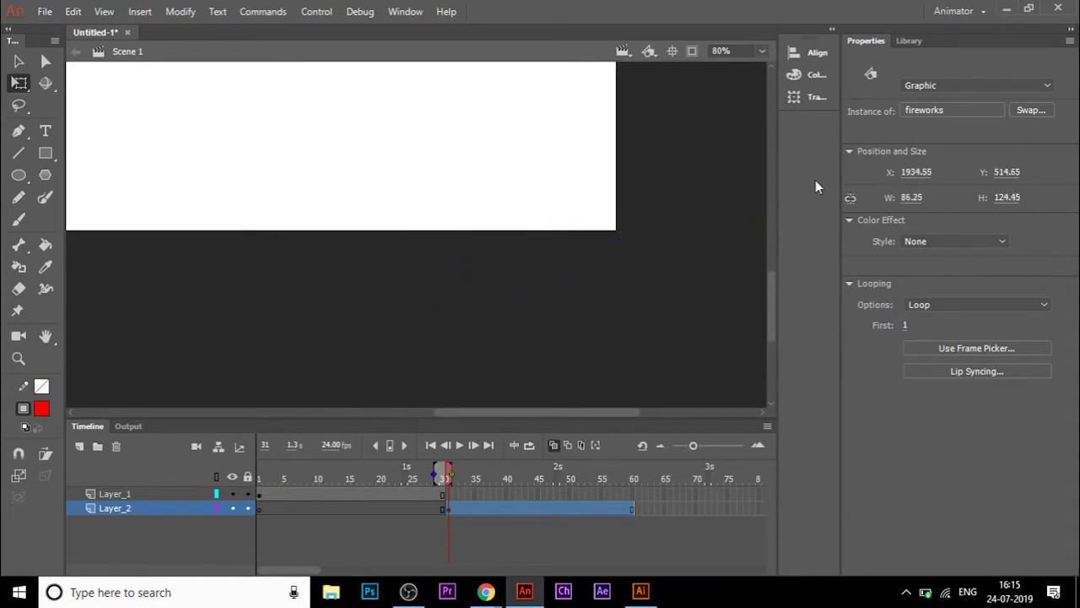
pyautogui.moveTo(483, 419); pyautogui.dragTo(542, 390)
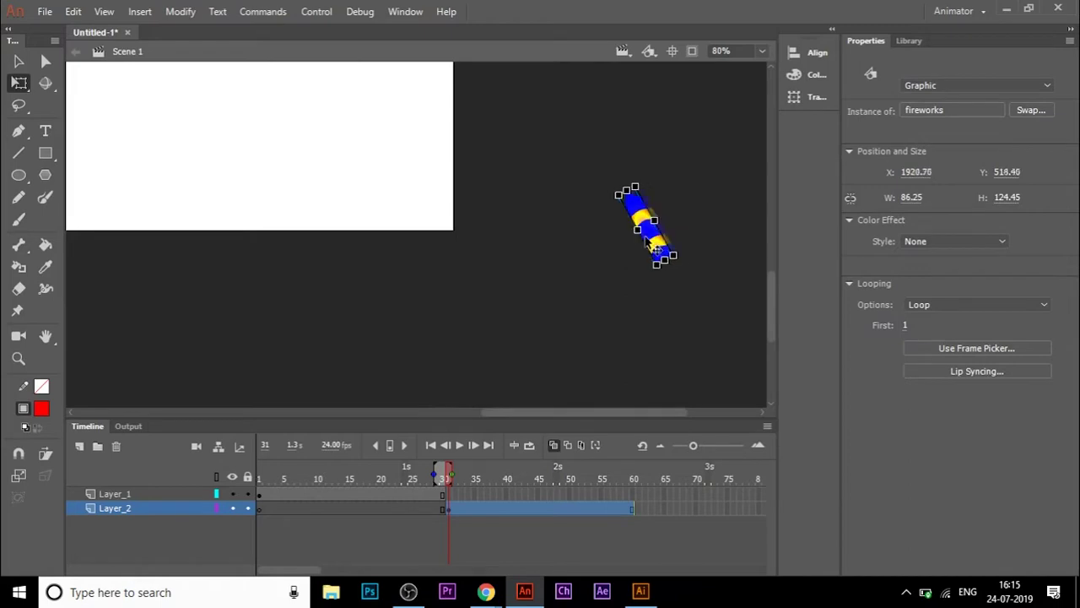
pyautogui.moveTo(666, 231); pyautogui.dragTo(422, 302)
# Step: Fit the whole stage in view and scrub through the second firework up to frame 60
pyautogui.moveTo(434, 468); pyautogui.dragTo(309, 466)
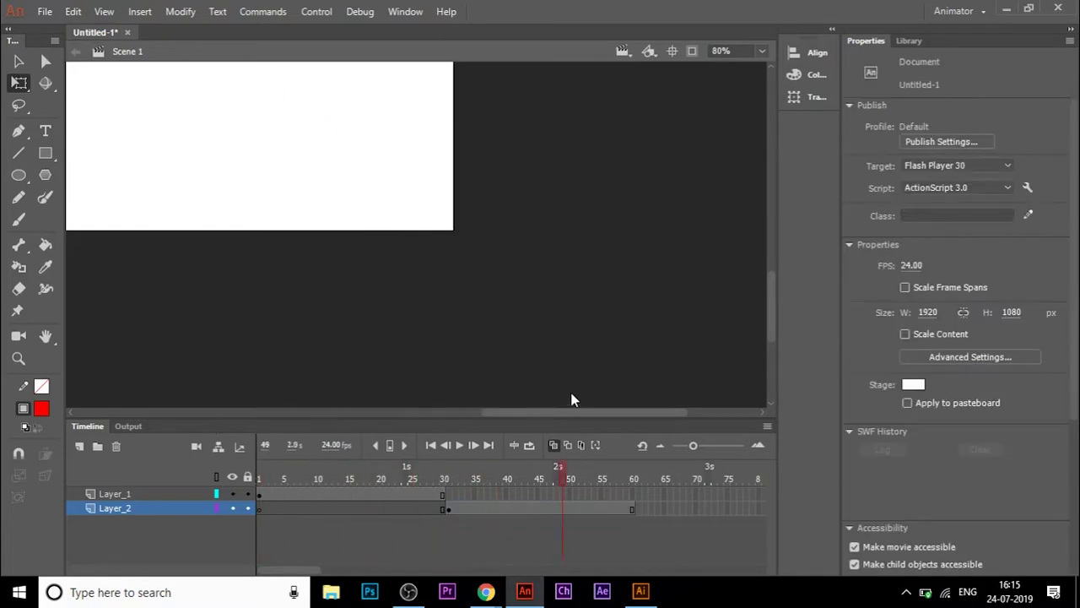
pyautogui.click(763, 50)
pyautogui.click(742, 65)
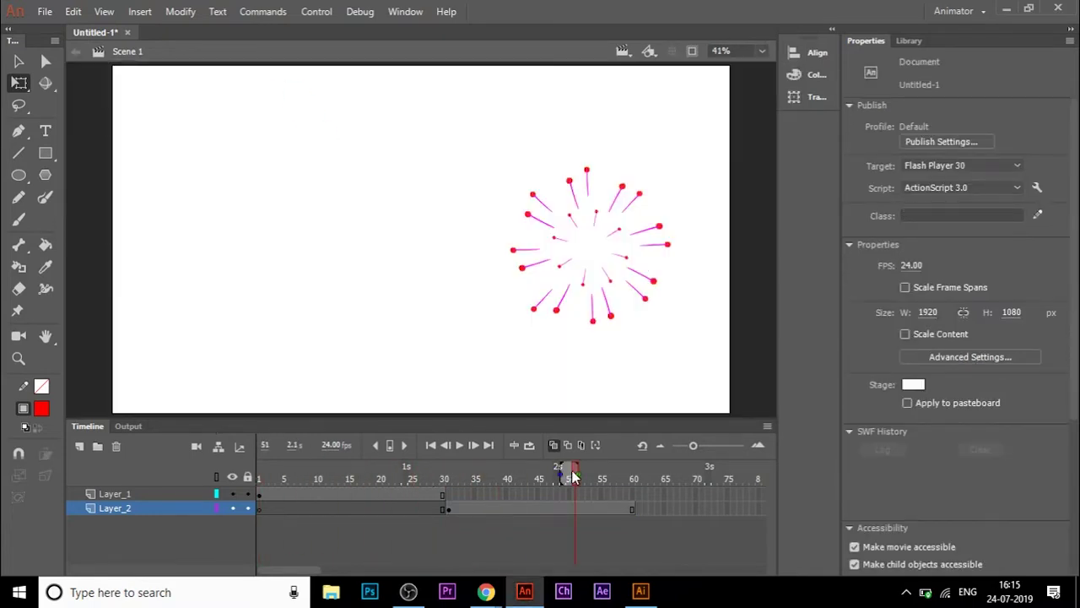
pyautogui.moveTo(572, 471); pyautogui.dragTo(187, 335)
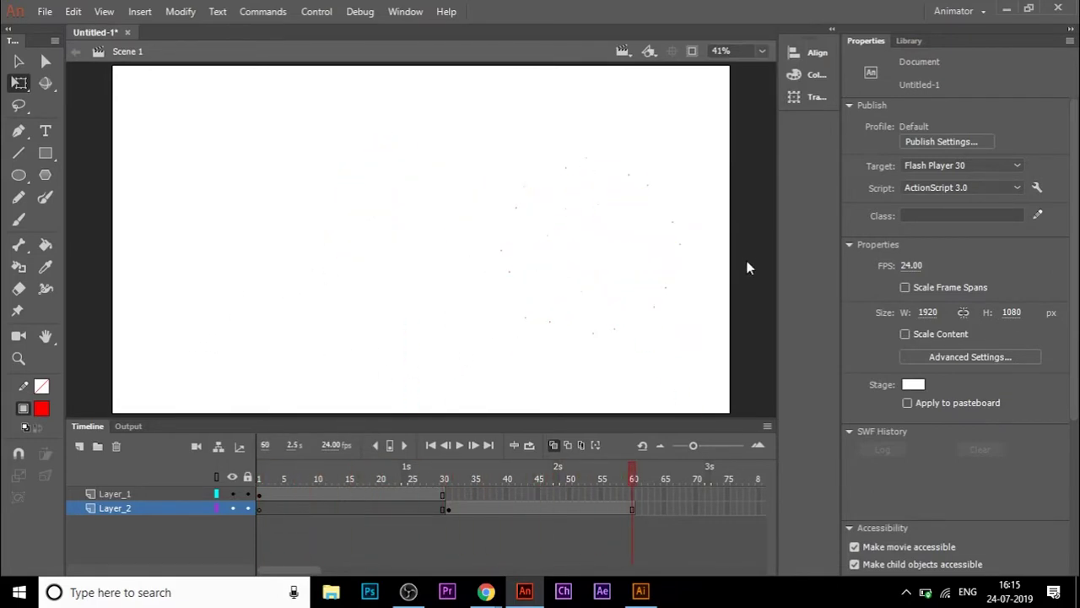
# Step: Add a new layer beneath Layer_2 and paste the copied frames into it at frame 61
pyautogui.click(77, 446)
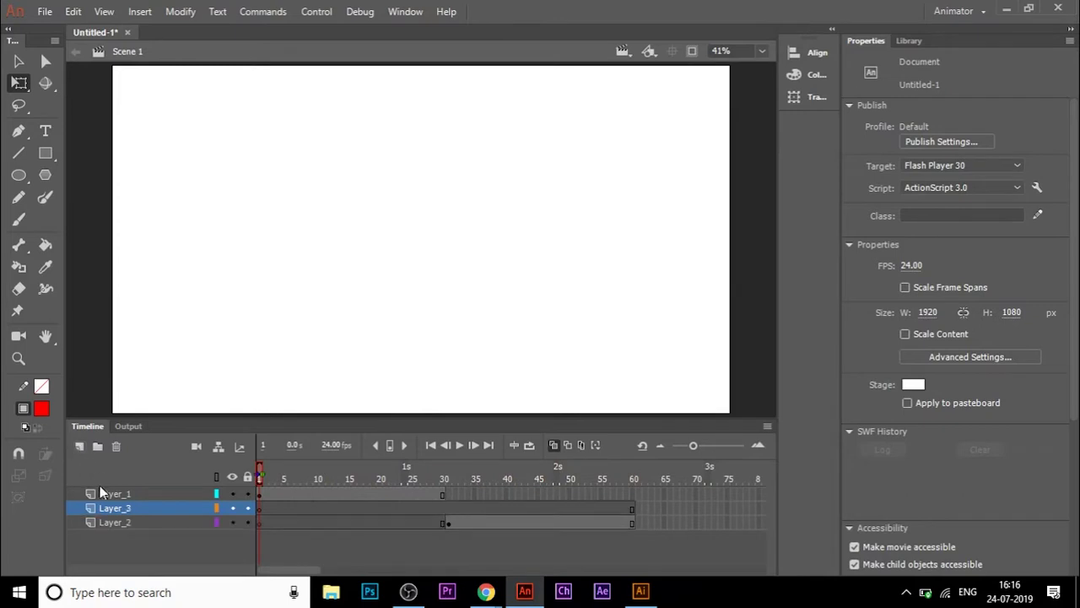
pyautogui.click(117, 523)
pyautogui.click(221, 539)
pyautogui.rightClick(637, 523)
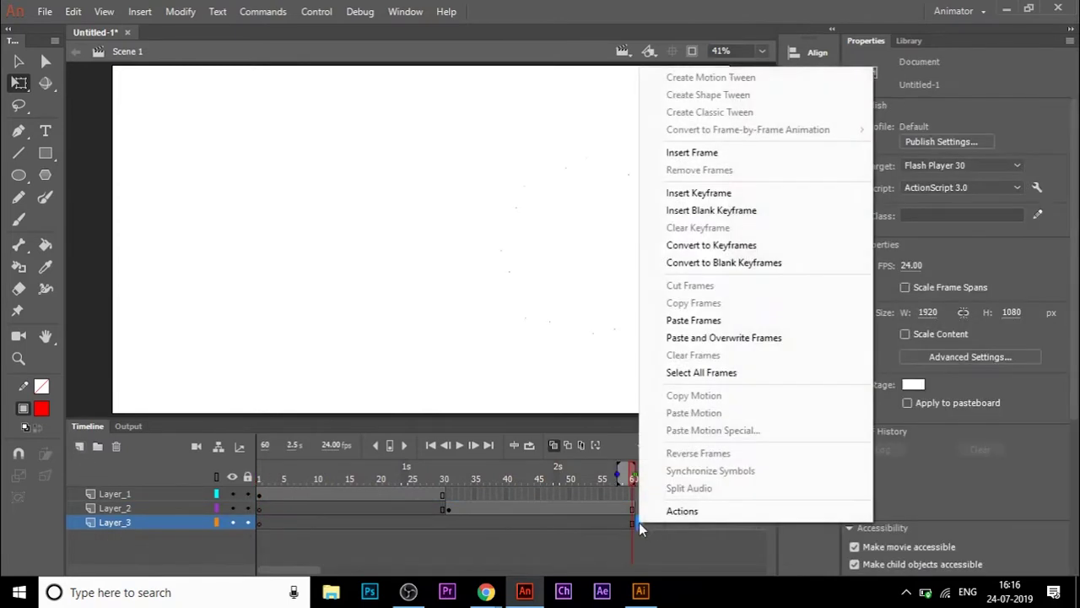
pyautogui.click(694, 319)
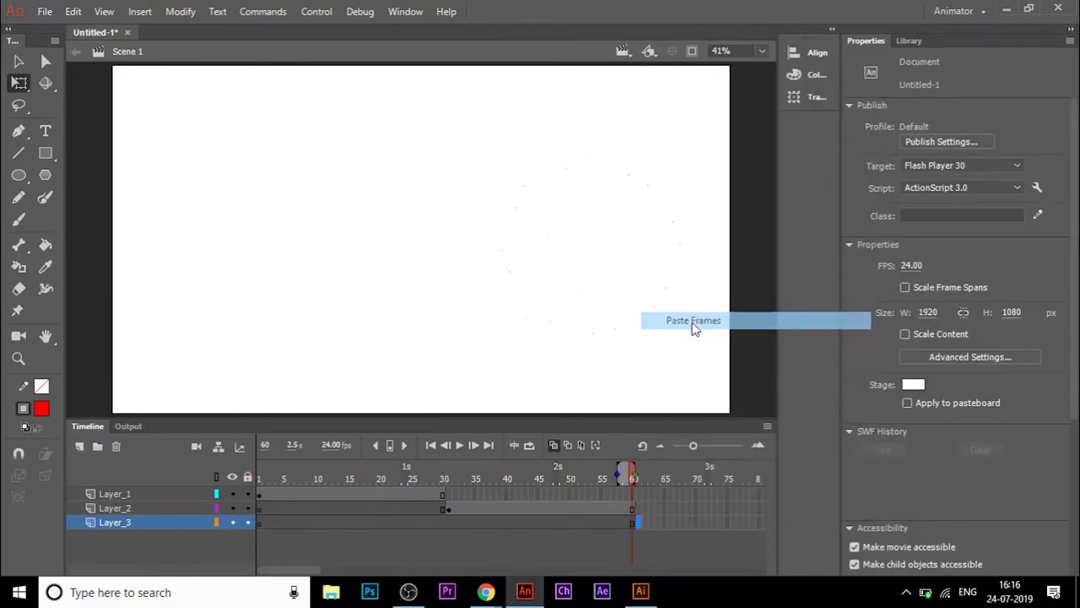
# Step: At frame 61 on Layer_3, move the fireworks instance left along the stage's lower edge to X 29.80, Y 517.45
pyautogui.click(635, 479)
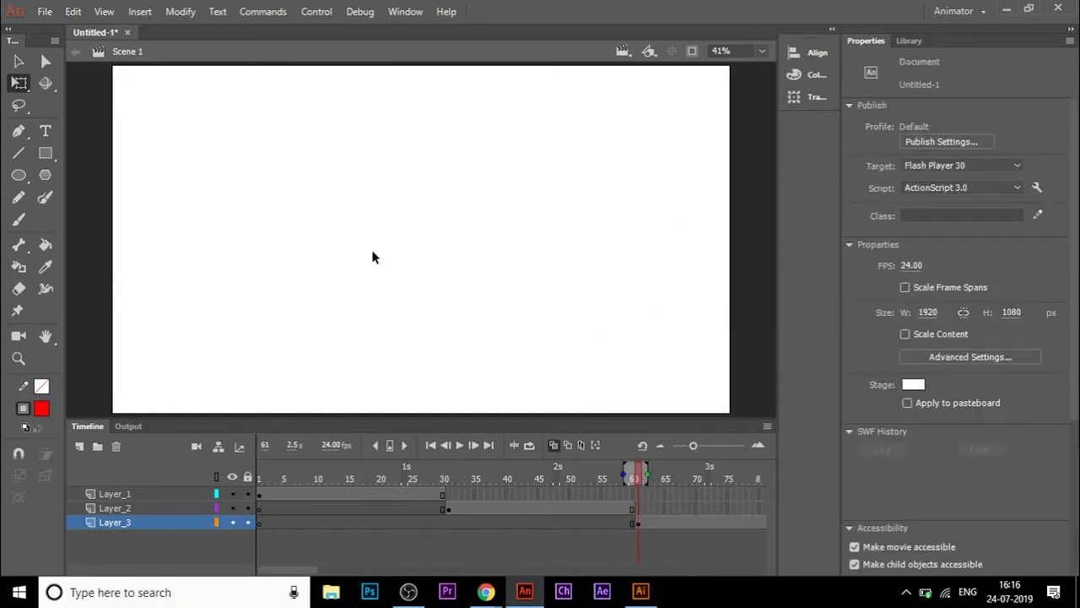
pyautogui.click(770, 102)
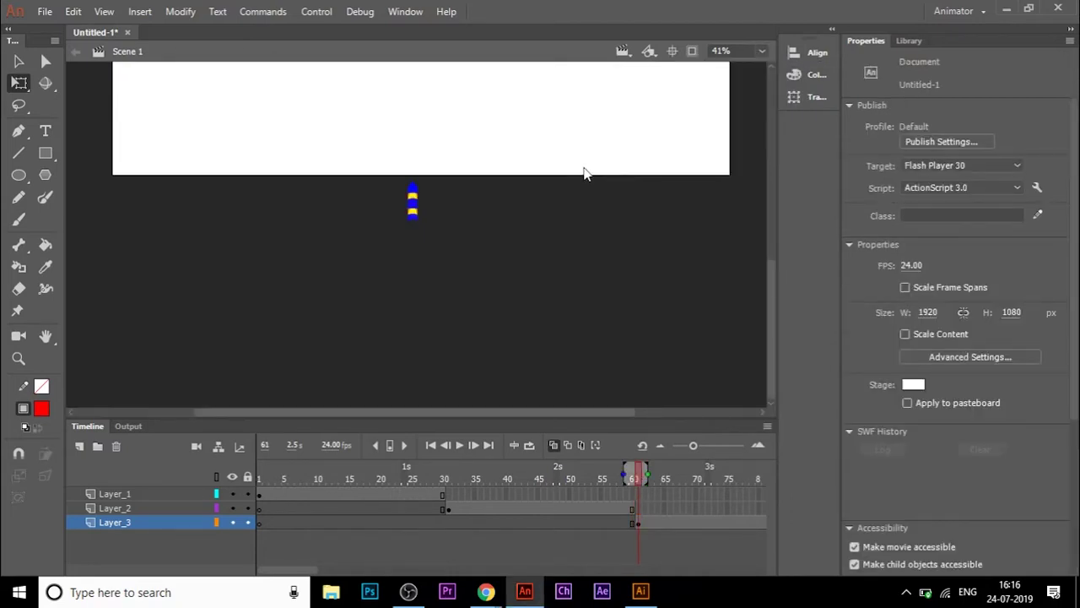
pyautogui.click(415, 202)
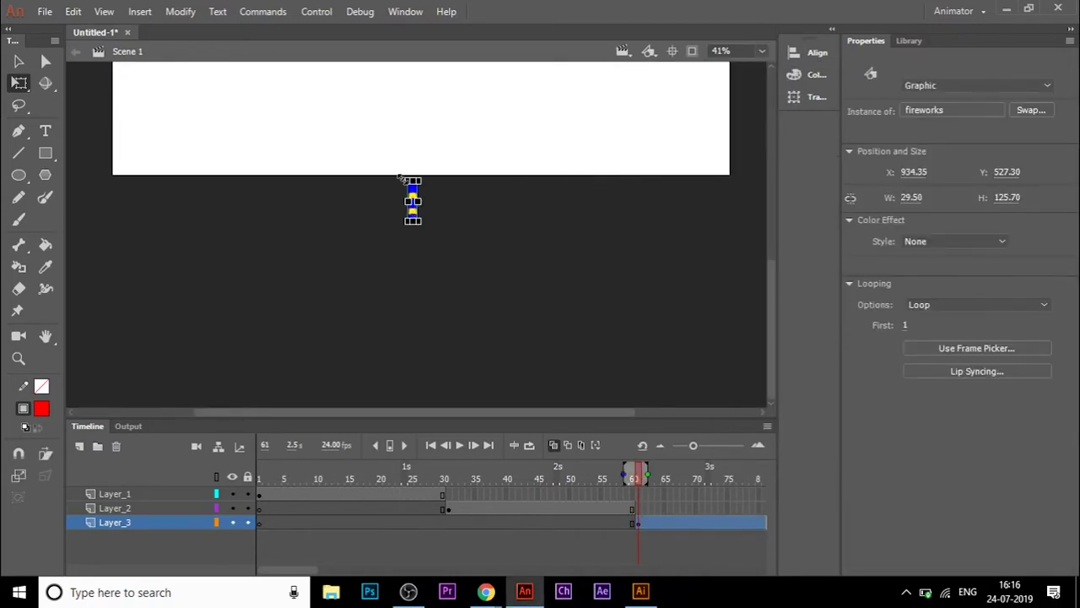
pyautogui.scroll(1, 399, 177)
pyautogui.moveTo(417, 219); pyautogui.dragTo(51, 216)
pyautogui.moveTo(493, 413); pyautogui.dragTo(405, 413)
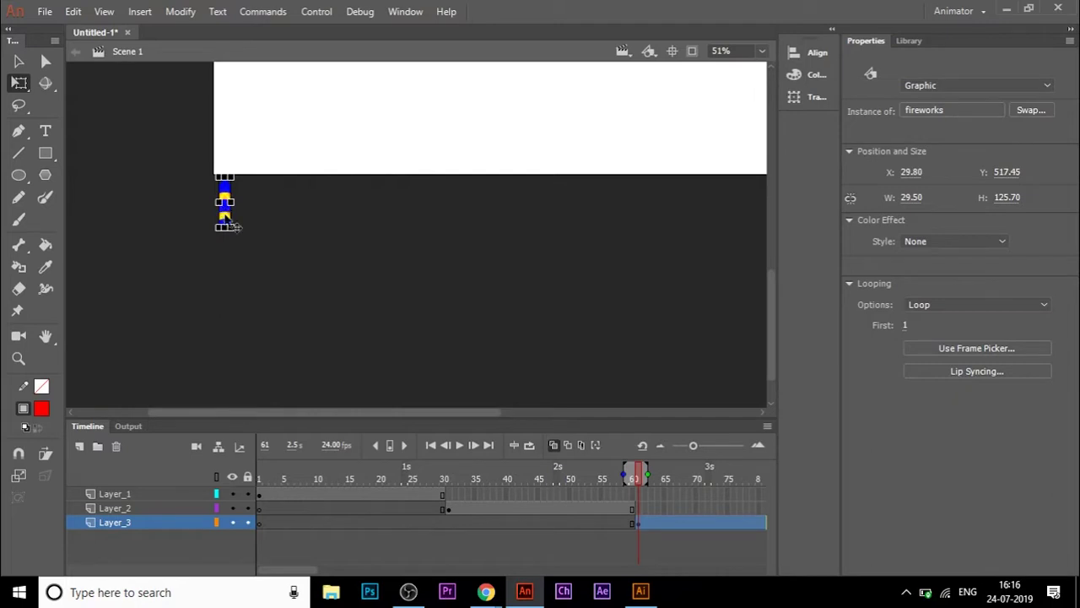
# Step: Tilt the Layer_3 fireworks instance toward the right and move it outside the stage's left side to X -66.35, Y 511.55
pyautogui.moveTo(191, 213); pyautogui.dragTo(7, 197)
pyautogui.moveTo(348, 412); pyautogui.dragTo(242, 418)
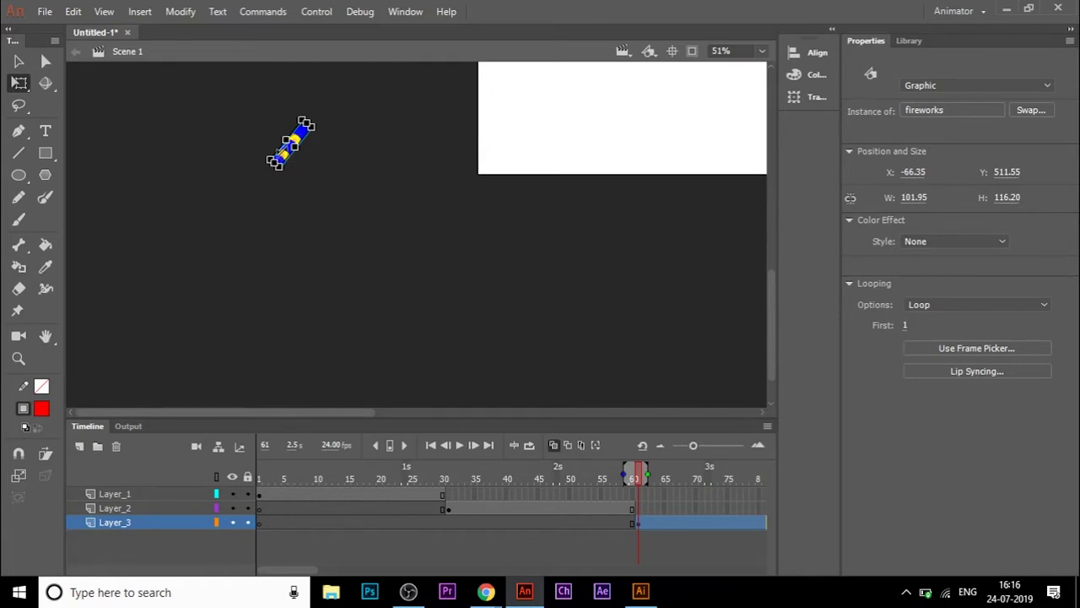
pyautogui.scroll(1, 291, 162)
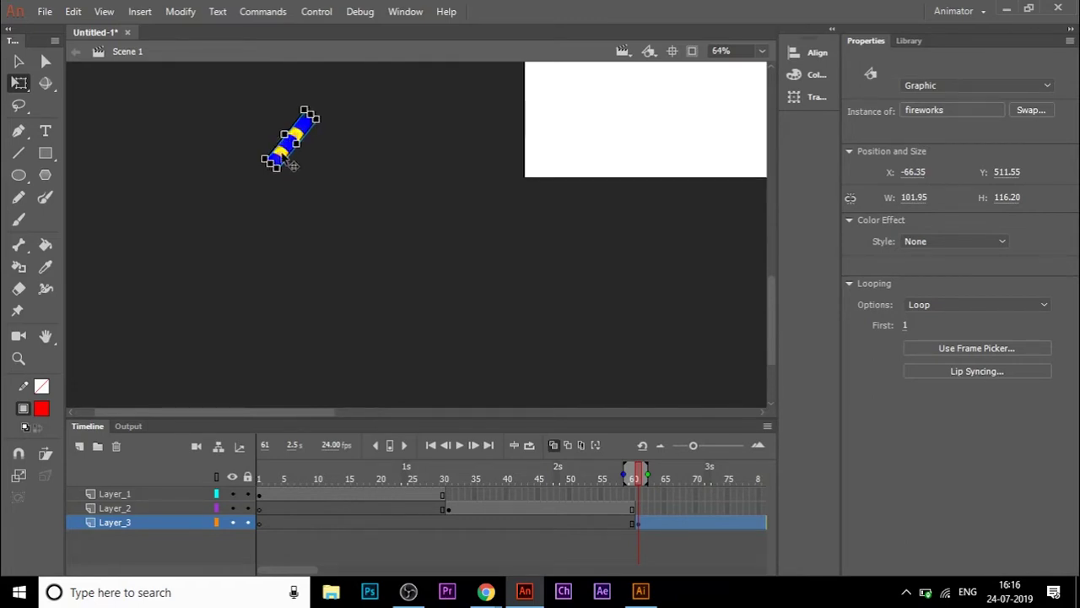
pyautogui.moveTo(287, 159); pyautogui.dragTo(429, 227)
pyautogui.hotkey('ctrl', 'z')
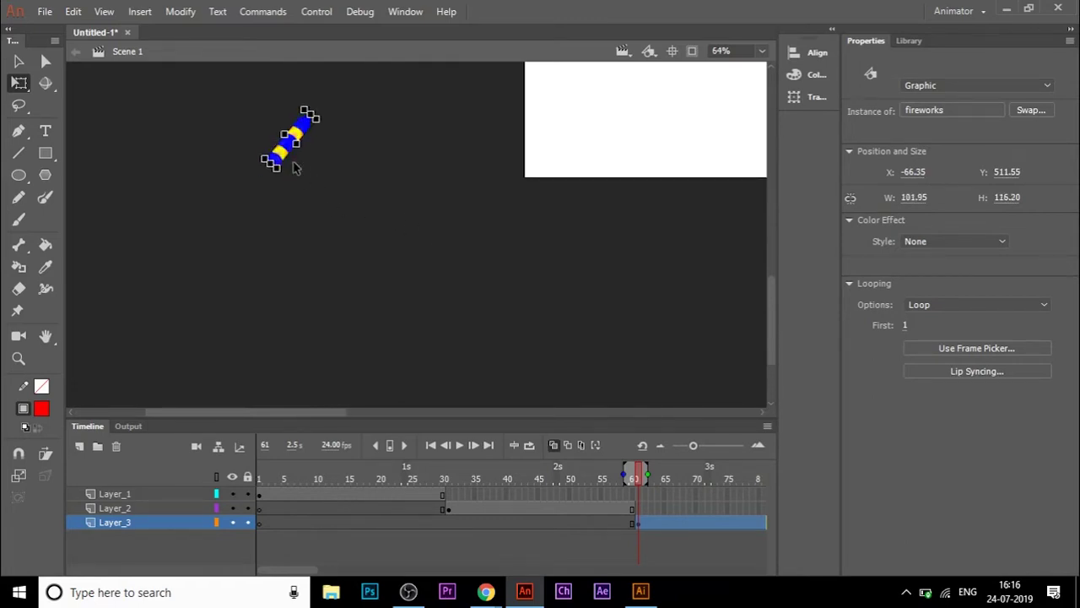
pyautogui.hotkey('ctrl', 'z')
pyautogui.hotkey('ctrl', 'y')
# Step: Place the tilted rocket just below the stage's lower-left corner, fit the stage in view, and scrub through the animation
pyautogui.moveTo(285, 152); pyautogui.dragTo(541, 221)
pyautogui.moveTo(637, 478); pyautogui.dragTo(1, 464)
pyautogui.click(762, 51)
pyautogui.click(746, 66)
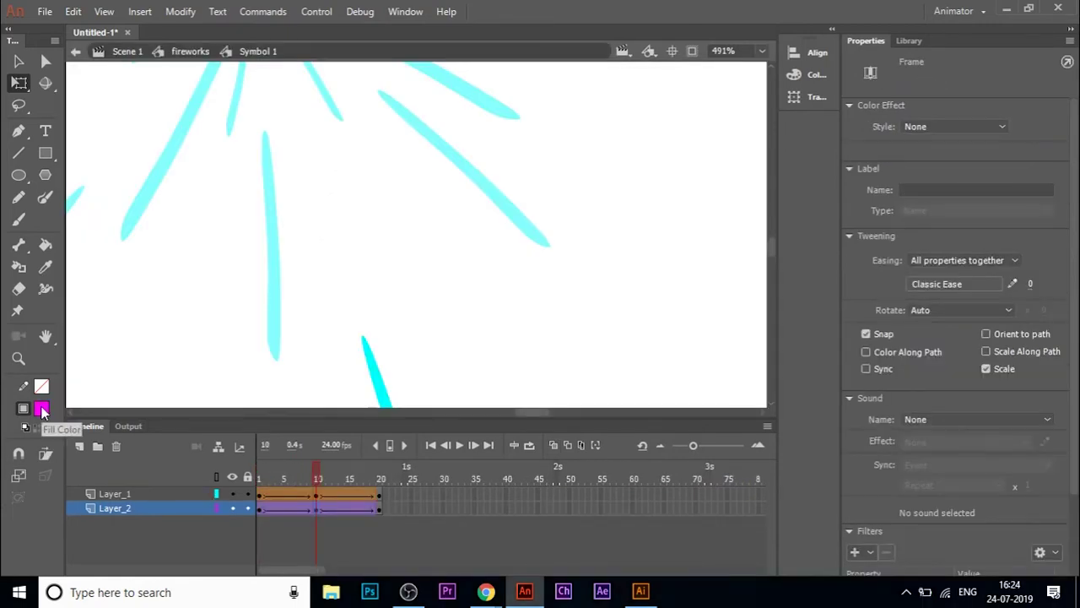
# Step: Try to recolor the circle instance on Layer_2 magenta at frames 10 and 20
pyautogui.click(41, 409)
pyautogui.click(100, 382)
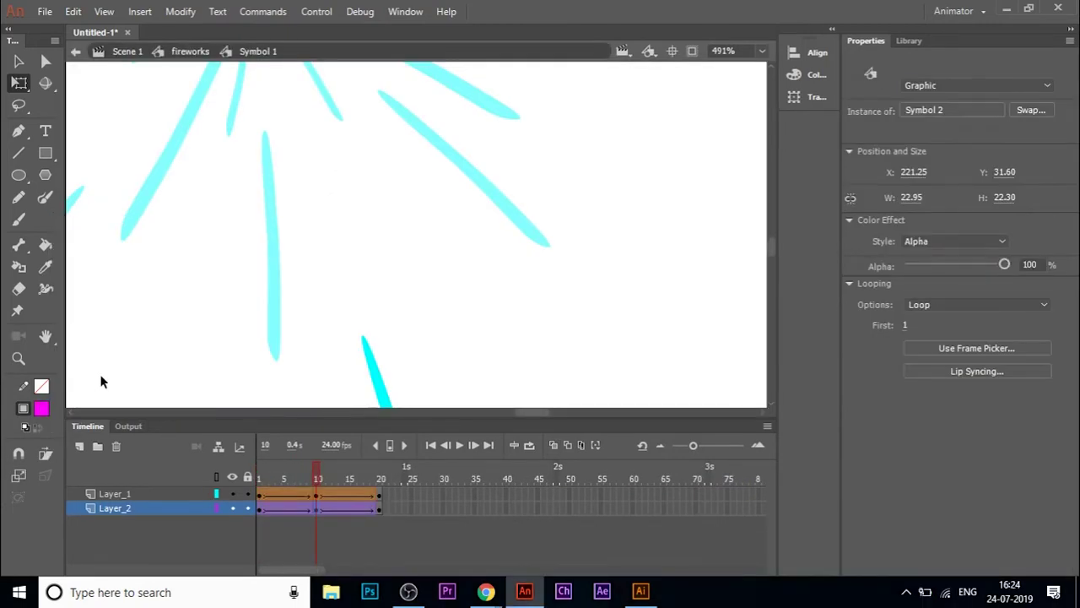
pyautogui.click(378, 509)
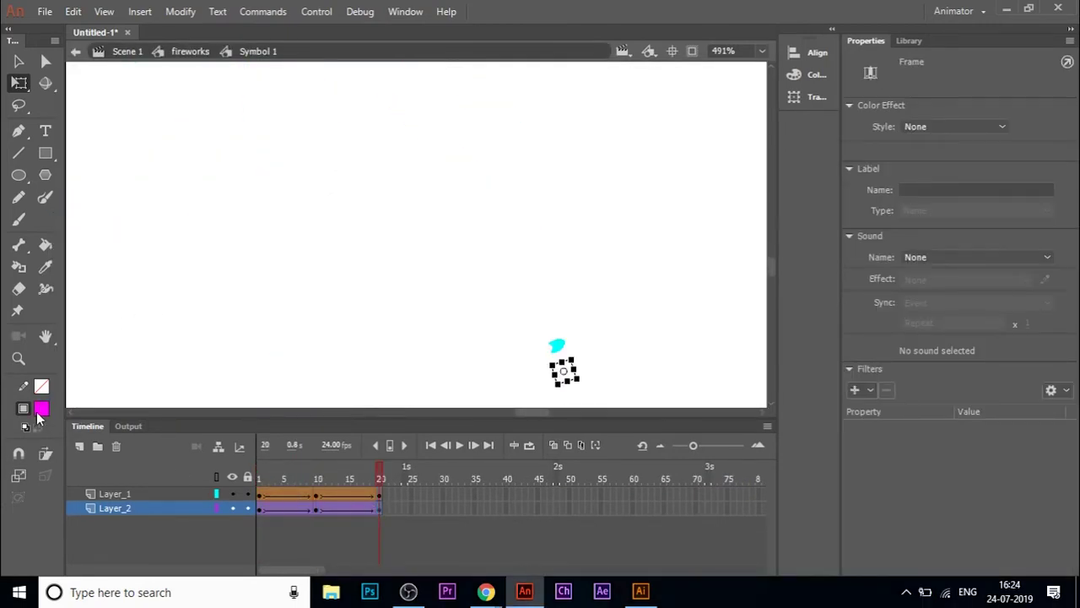
pyautogui.click(39, 414)
pyautogui.click(101, 382)
# Step: Return to frame 1 of Symbol 1 and open the Layer_2 circle's symbol, Symbol 2, for editing
pyautogui.moveTo(381, 481)
pyautogui.mouseDown()
pyautogui.moveTo(314, 478)
pyautogui.moveTo(368, 482)
pyautogui.moveTo(317, 495)
pyautogui.moveTo(259, 479)
pyautogui.mouseUp()
pyautogui.click(511, 200)
pyautogui.scroll(5, 504, 282)
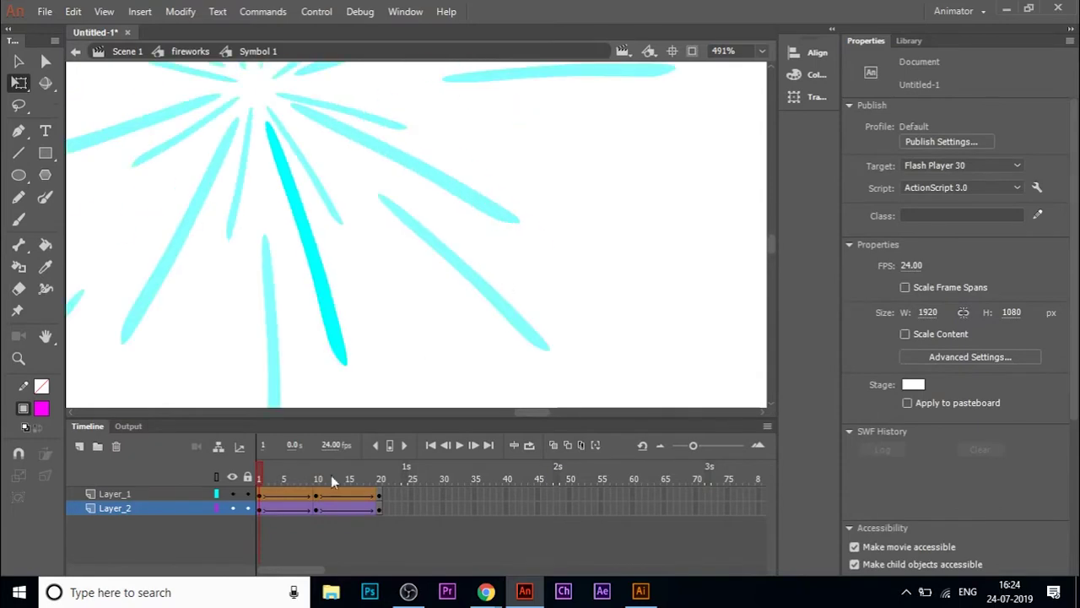
pyautogui.scroll(-1, 328, 321)
pyautogui.click(260, 509)
pyautogui.doubleClick(387, 327)
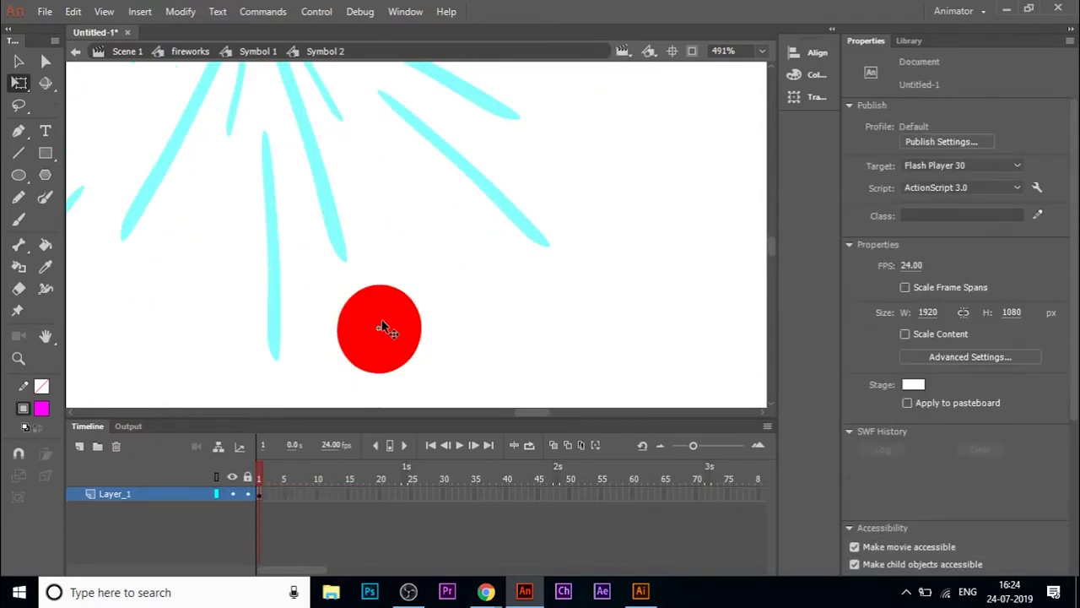
# Step: Fill the circle in Symbol 2 with magenta, return to Symbol 1, and scrub through its frames
pyautogui.click(382, 323)
pyautogui.click(42, 409)
pyautogui.click(99, 375)
pyautogui.doubleClick(287, 381)
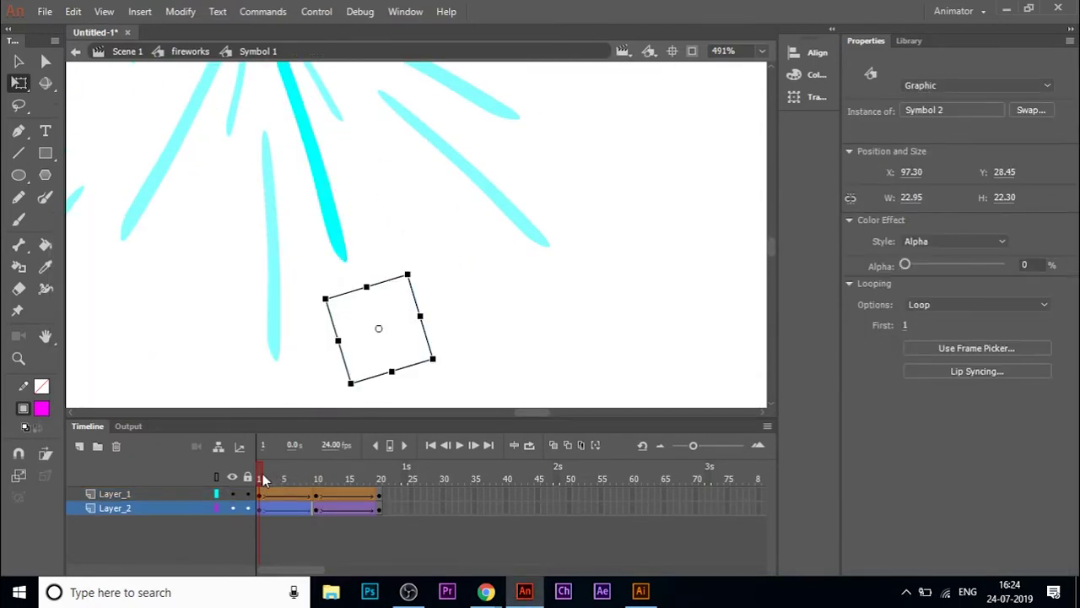
pyautogui.moveTo(264, 479); pyautogui.dragTo(350, 428)
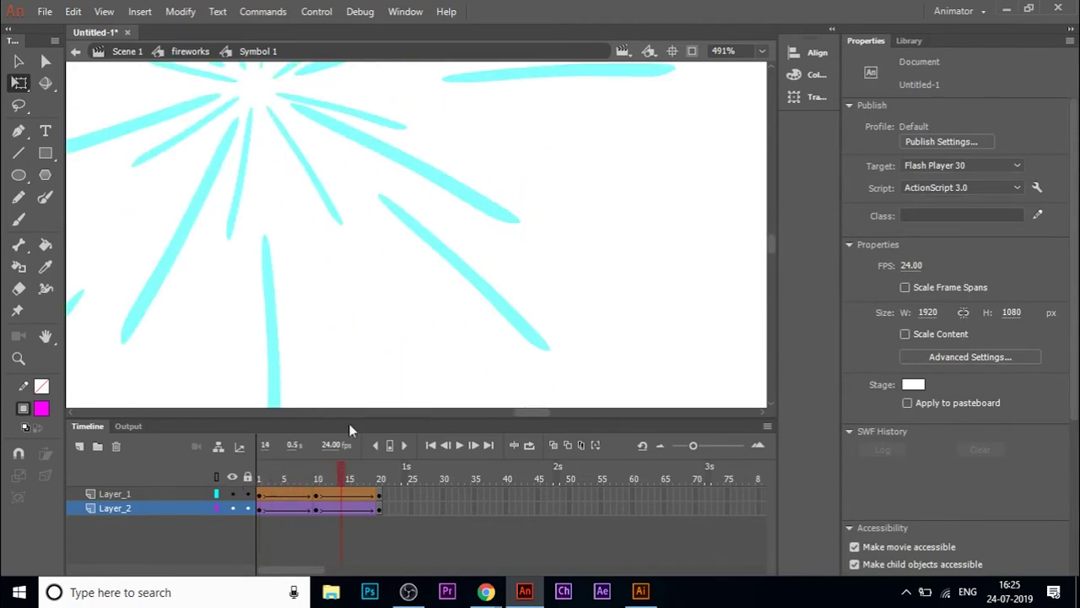
pyautogui.doubleClick(353, 270)
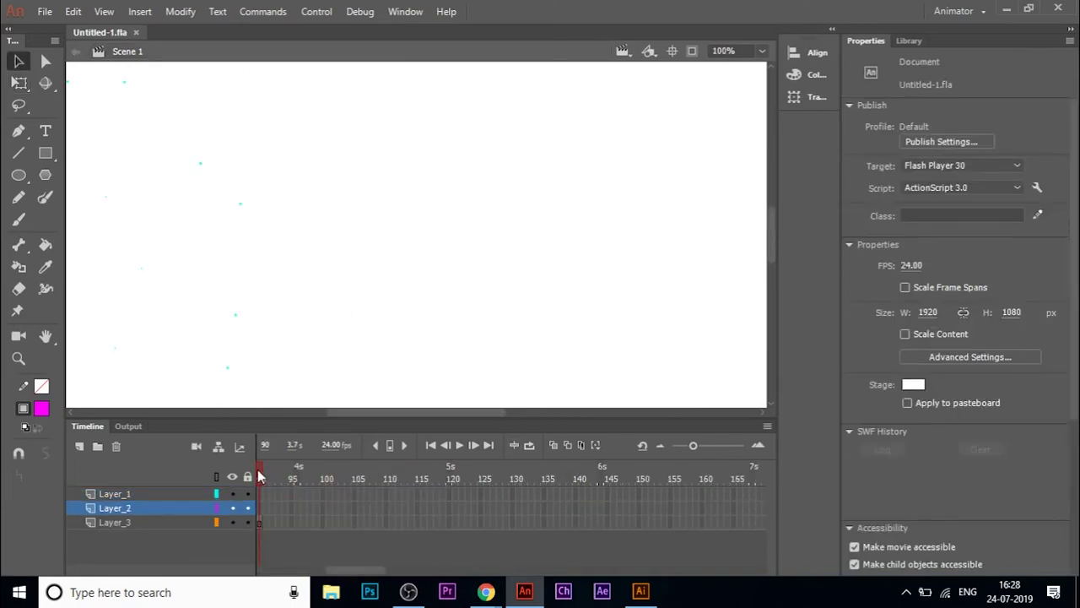
# Step: Play the main scene's animation and test the movie as an exported SWF
pyautogui.press('Return')
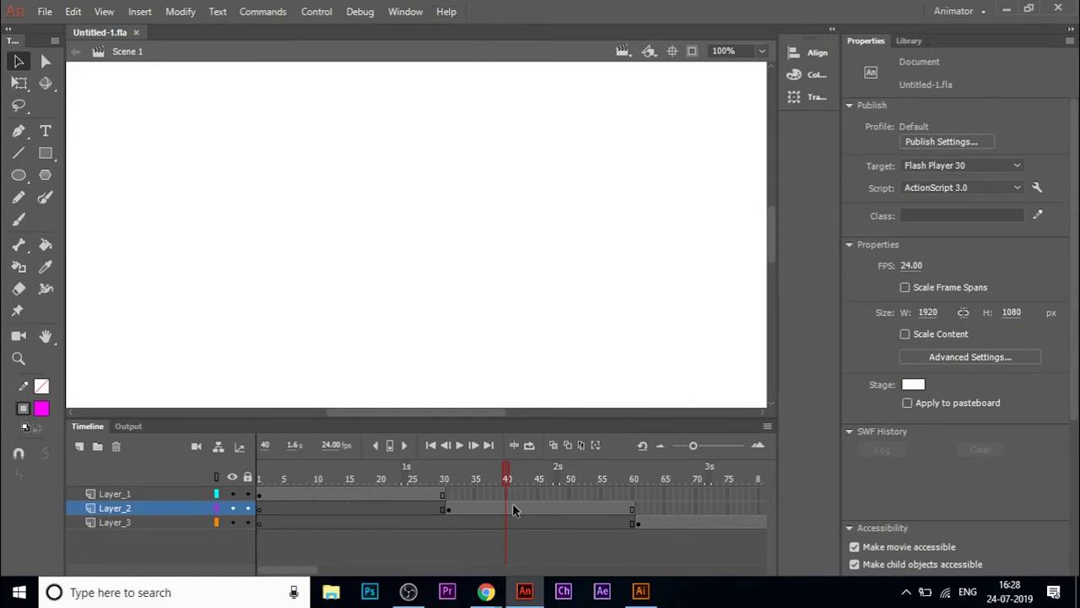
pyautogui.hotkey('ctrl', 'Return')
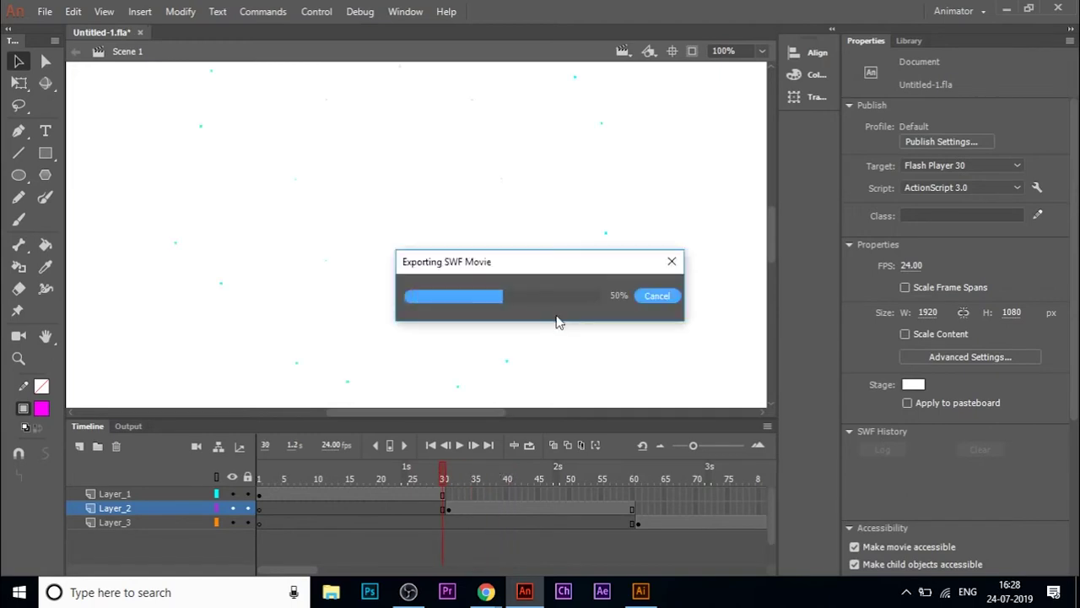